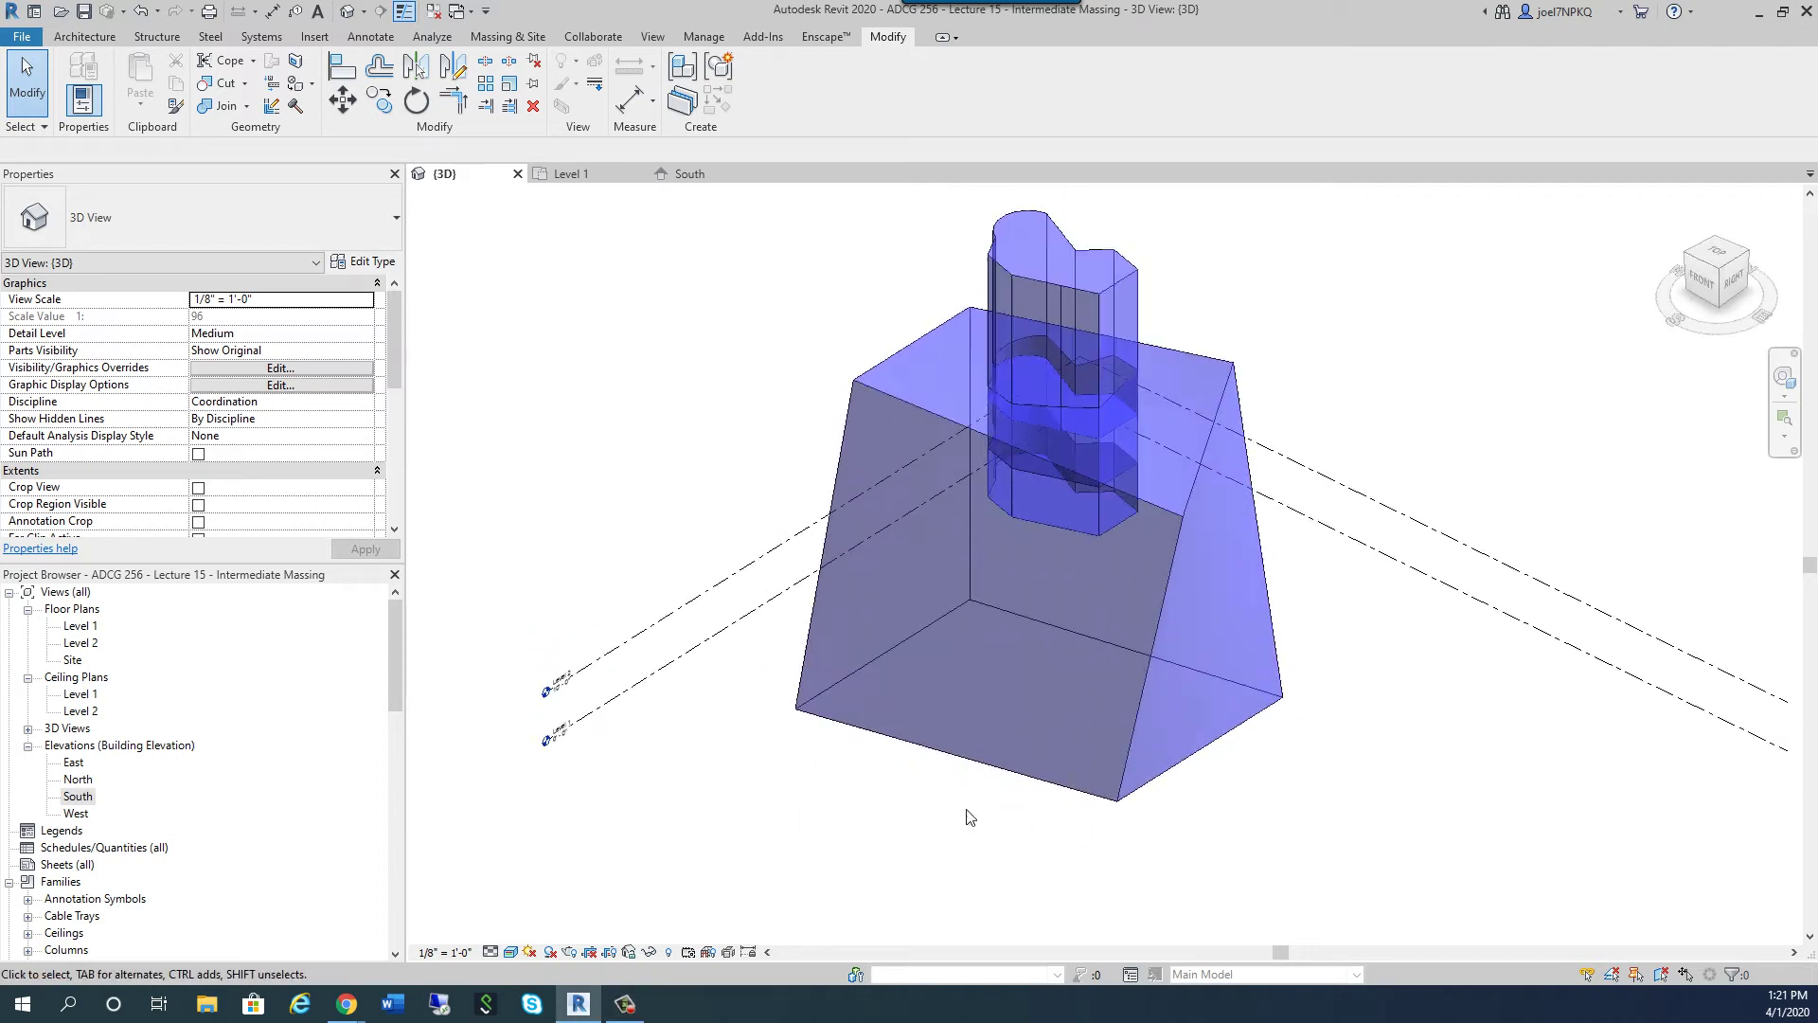
Edit the mass in place and lower the inner extrusion's top to the top of the tapered mass
{"action": "scroll", "coordinate": [1389, 267], "scroll_direction": "up", "scroll_amount": 2}
{"action": "scroll", "coordinate": [1177, 325], "scroll_direction": "down", "scroll_amount": 2}
{"action": "left_click", "coordinate": [1032, 308]}
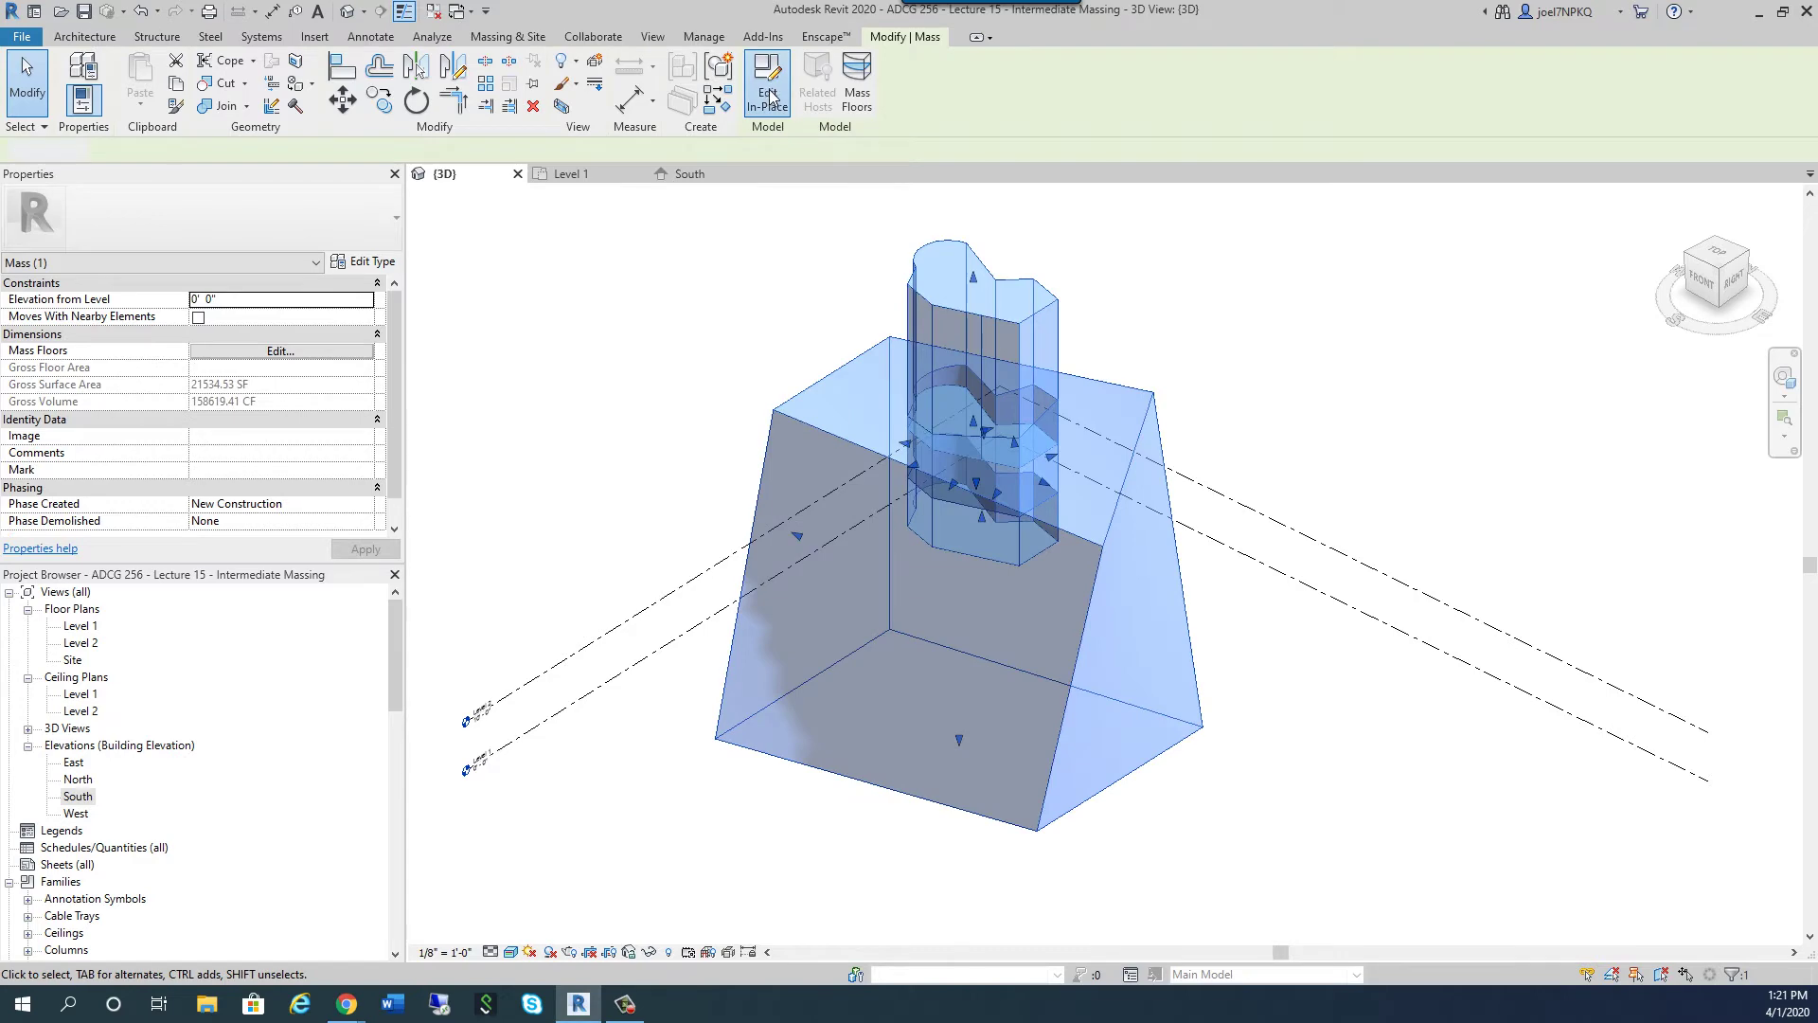
{"action": "left_click", "coordinate": [768, 95]}
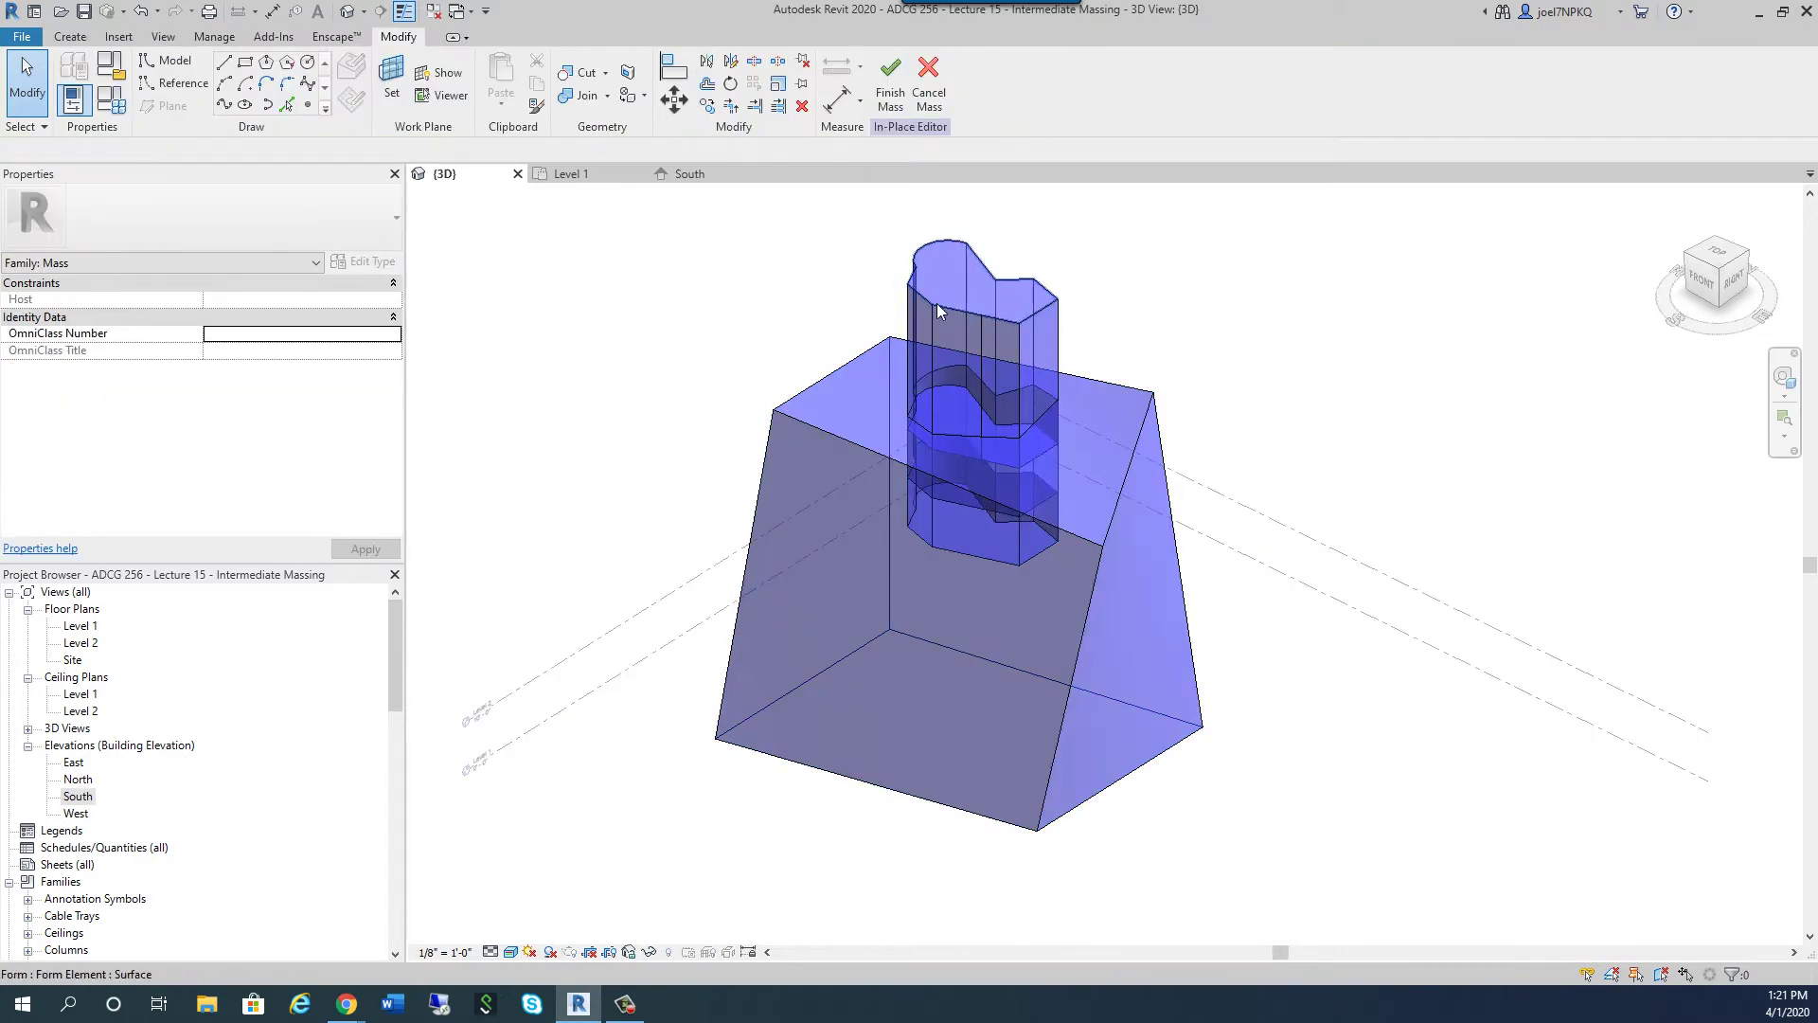
{"action": "left_click", "coordinate": [935, 333]}
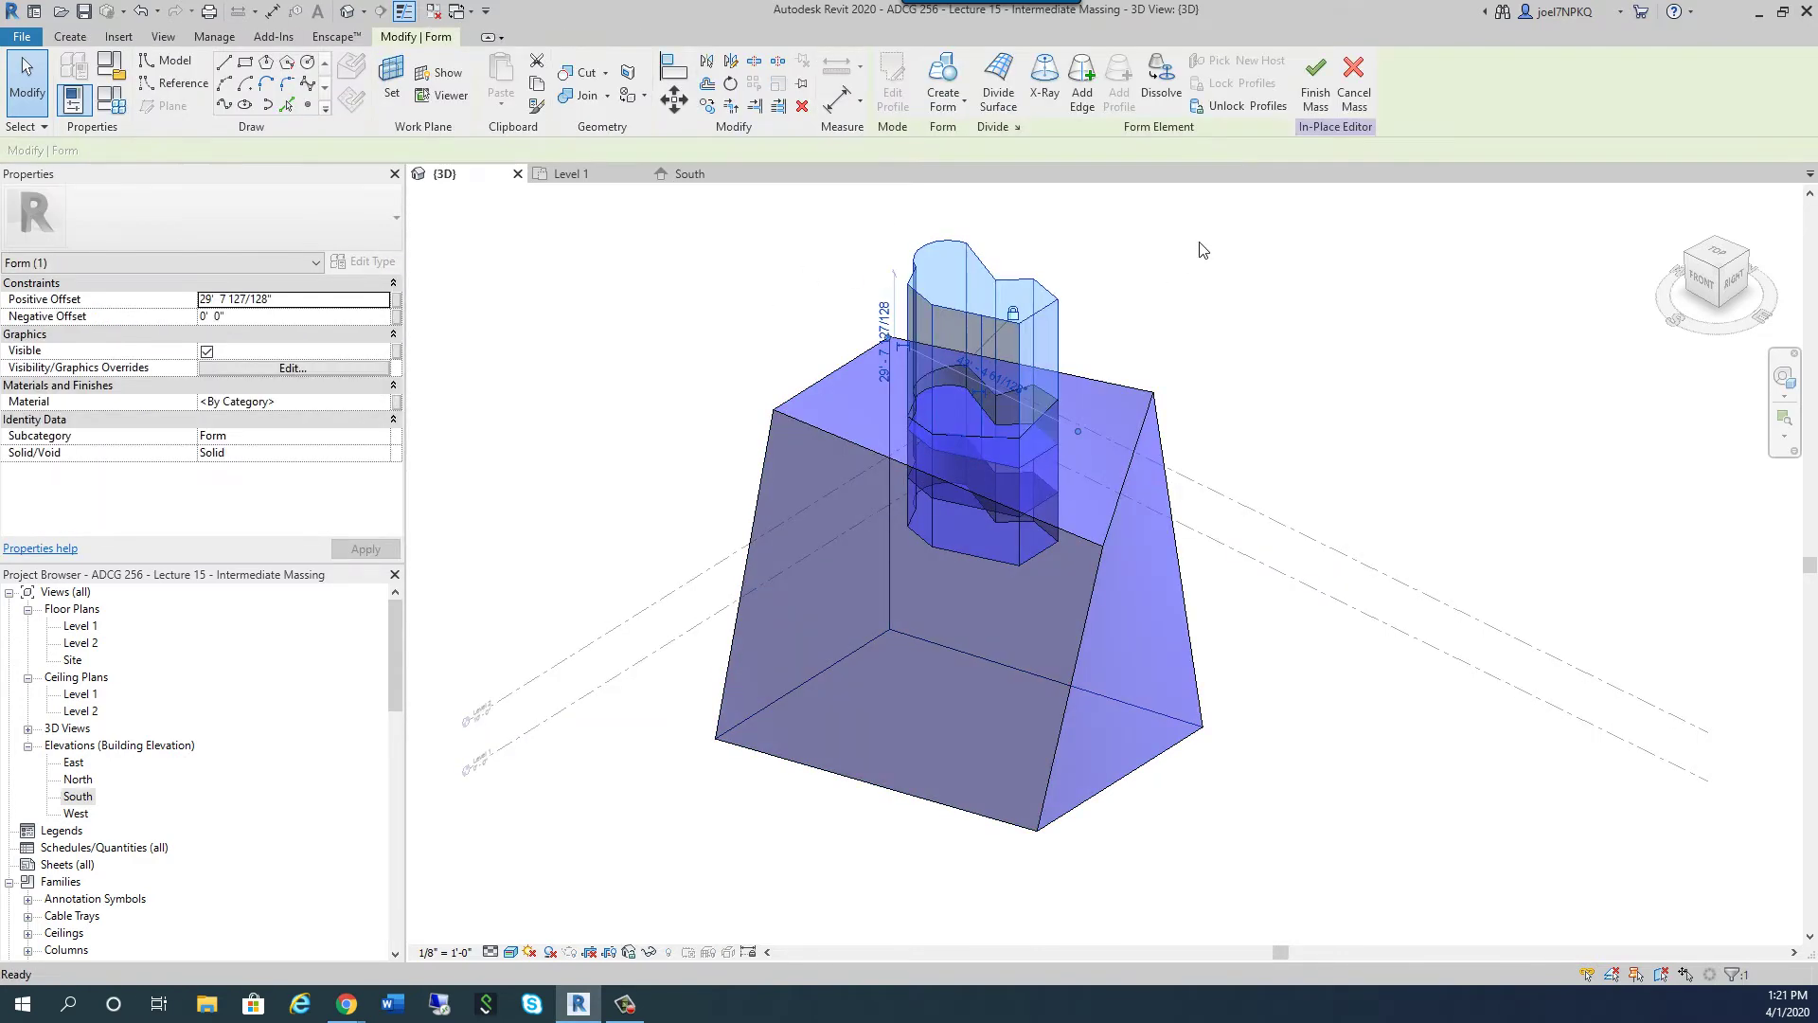
{"action": "left_click", "coordinate": [1201, 249]}
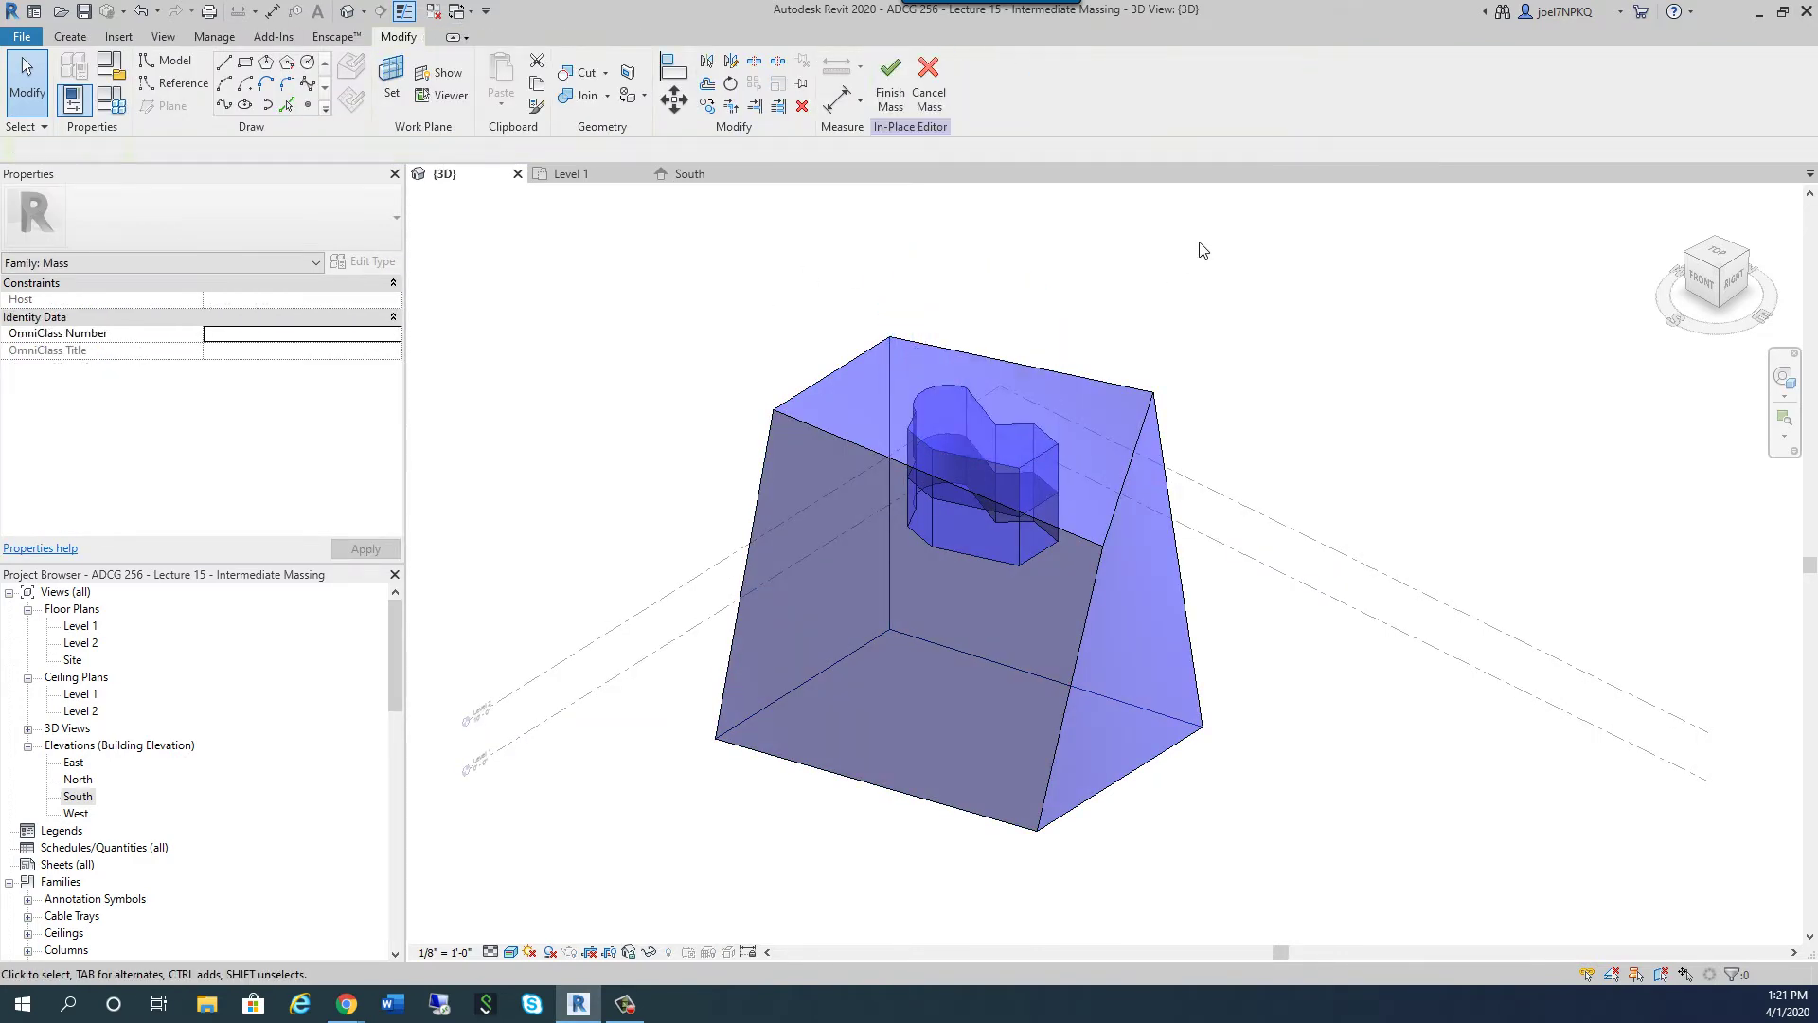
{"action": "left_click", "coordinate": [986, 419]}
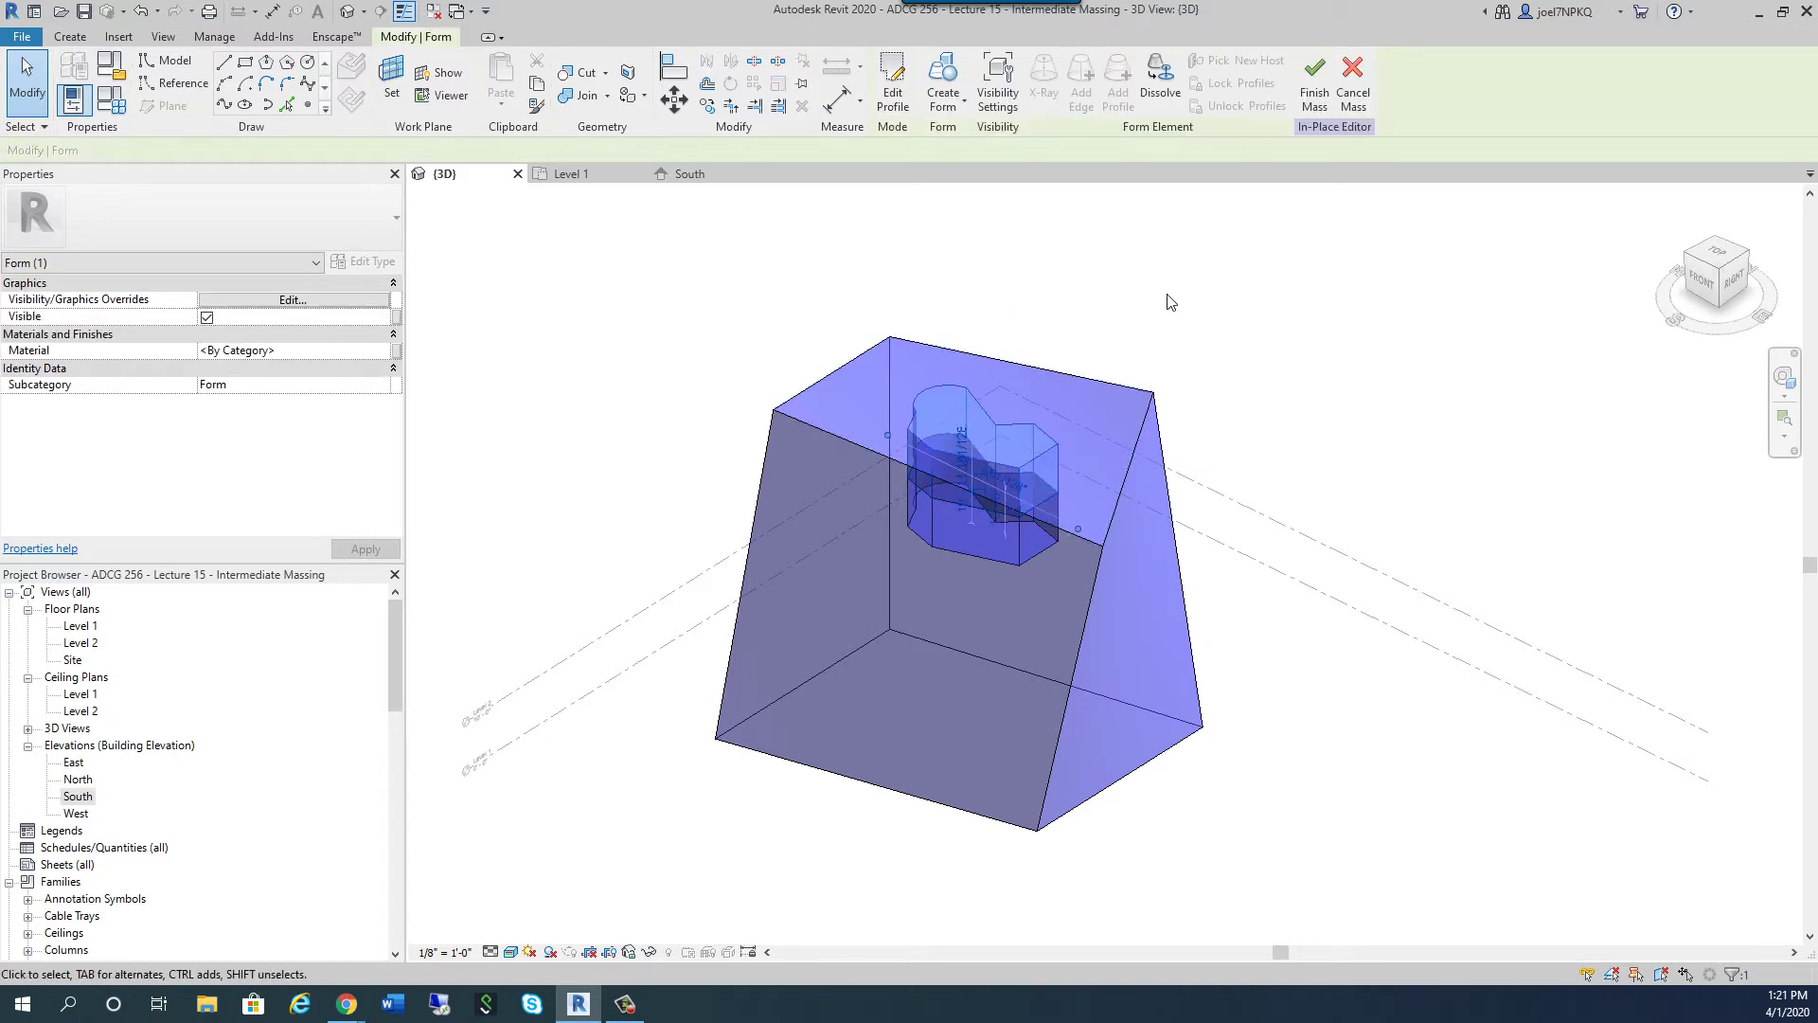
{"action": "left_click", "coordinate": [965, 102]}
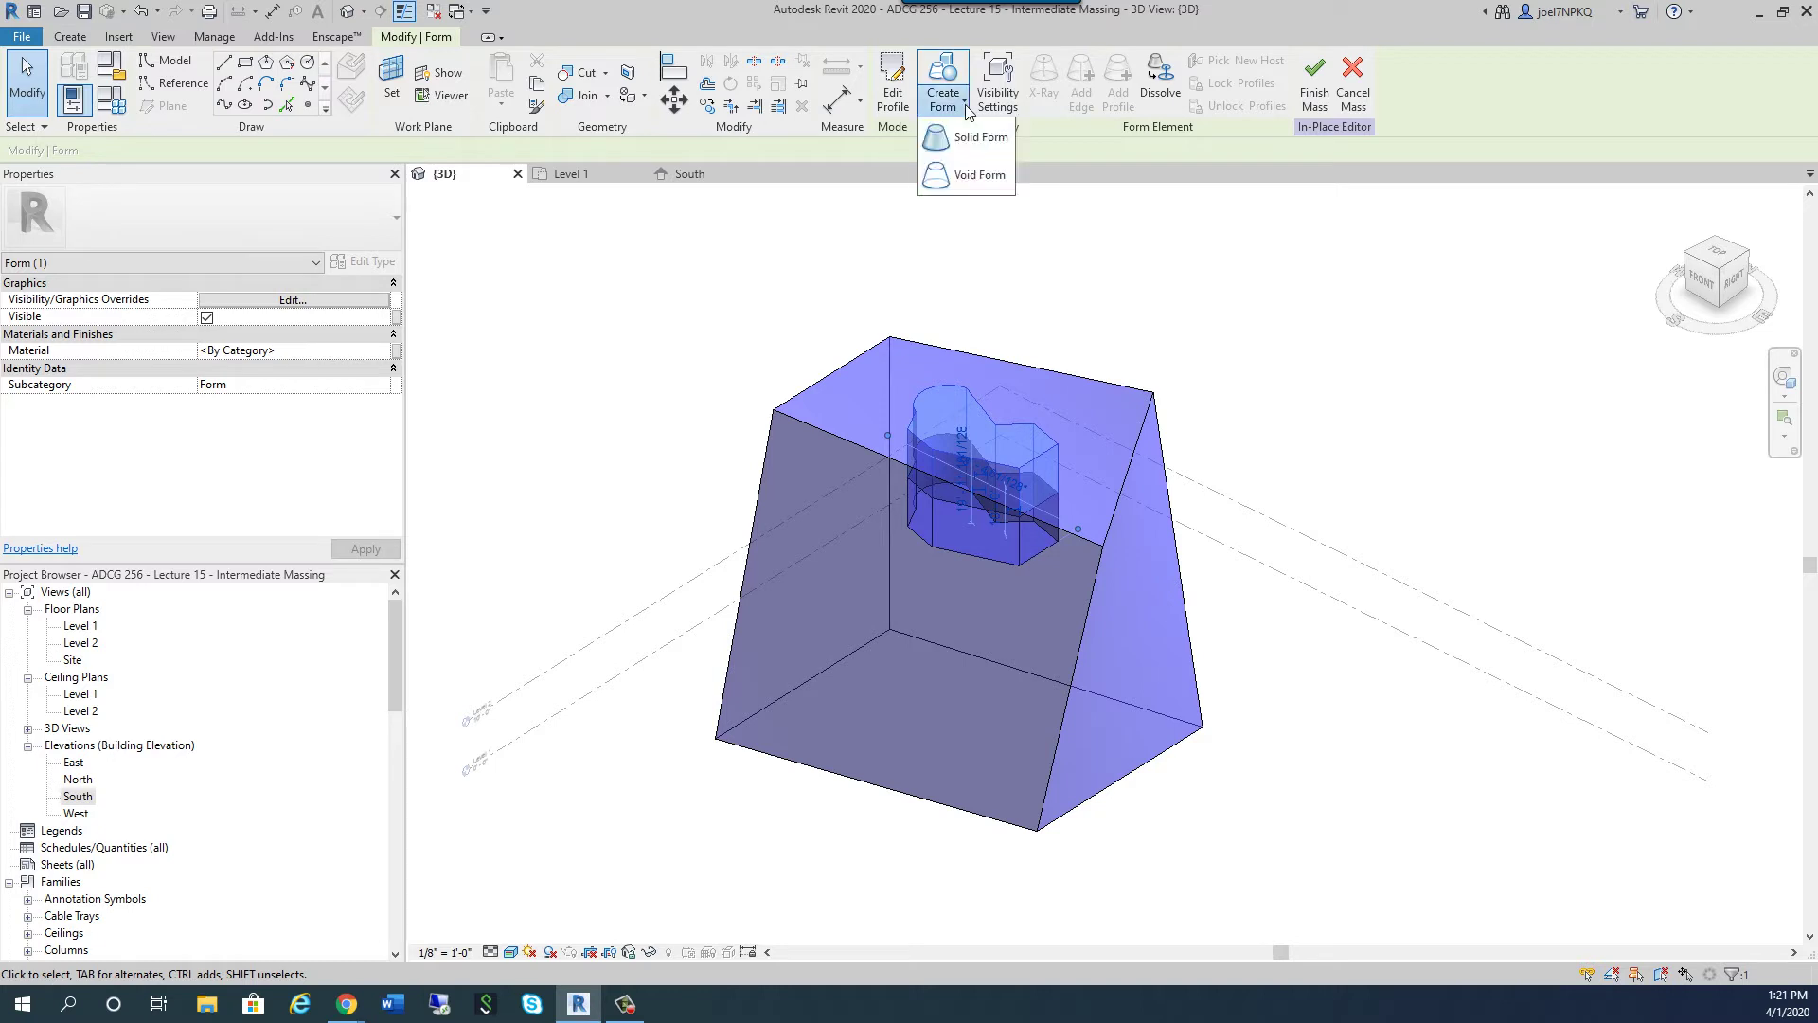
{"action": "left_click", "coordinate": [949, 171]}
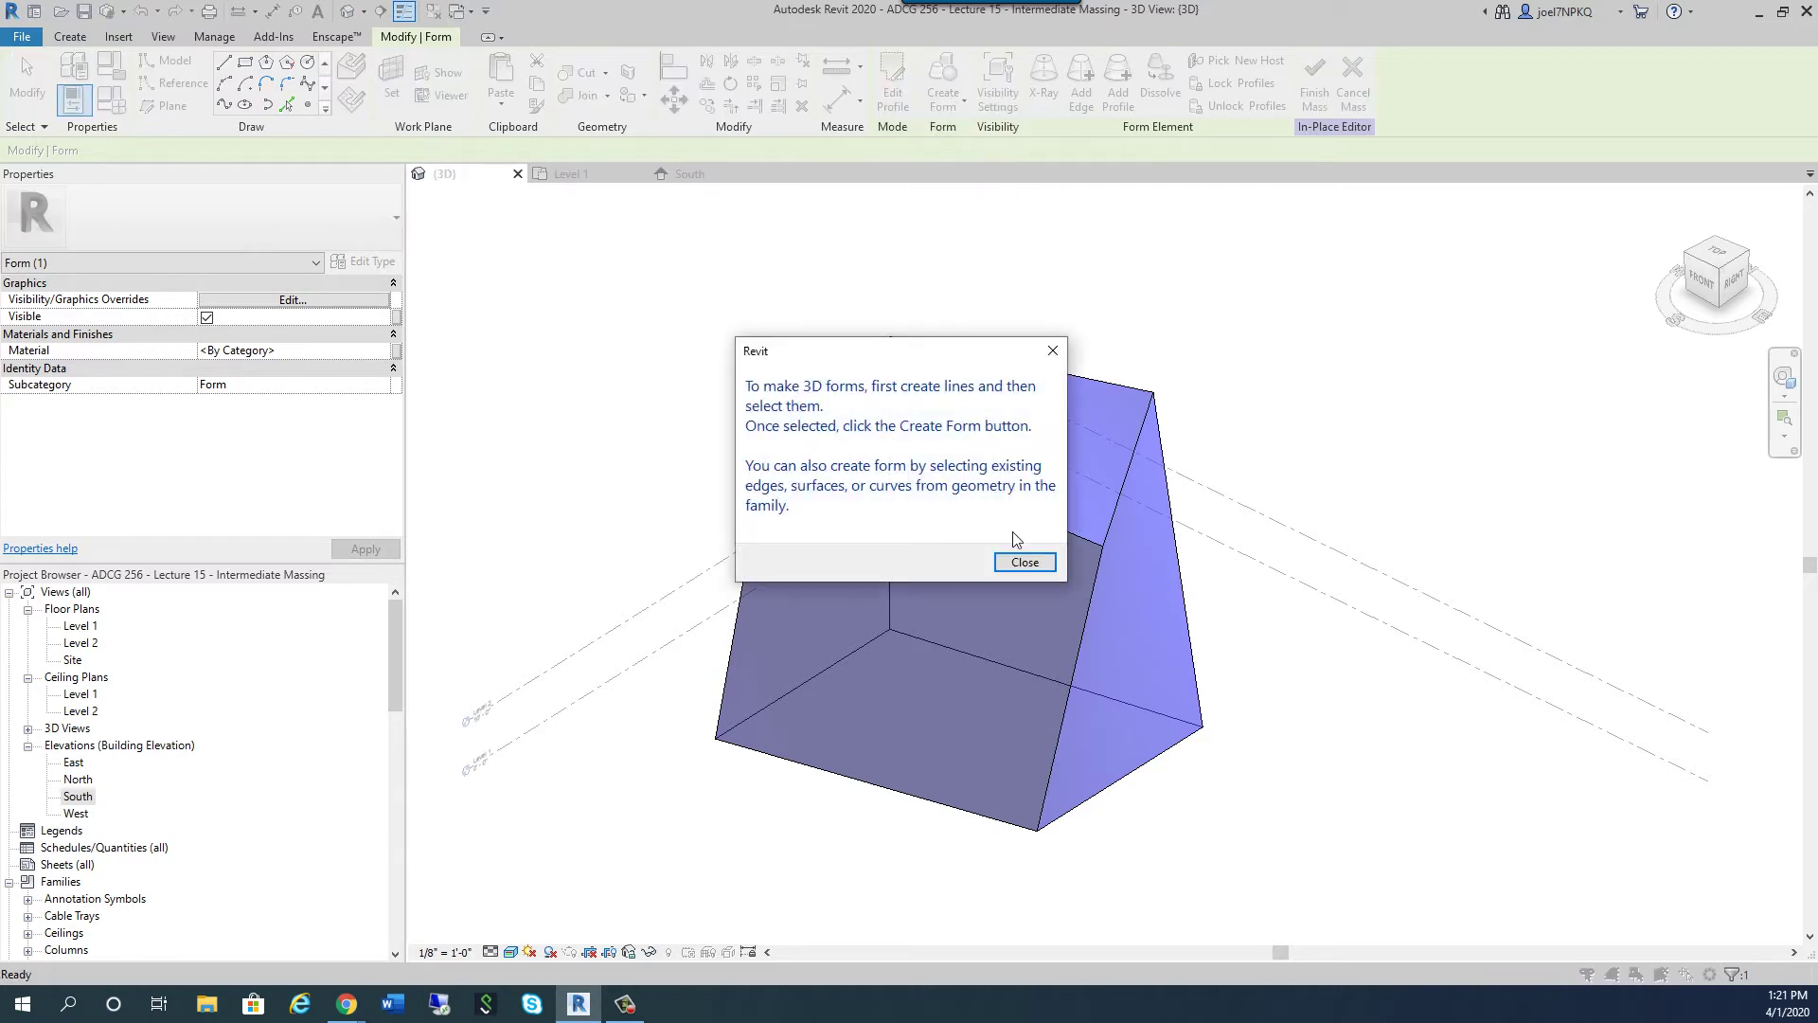
{"action": "left_click", "coordinate": [1025, 561]}
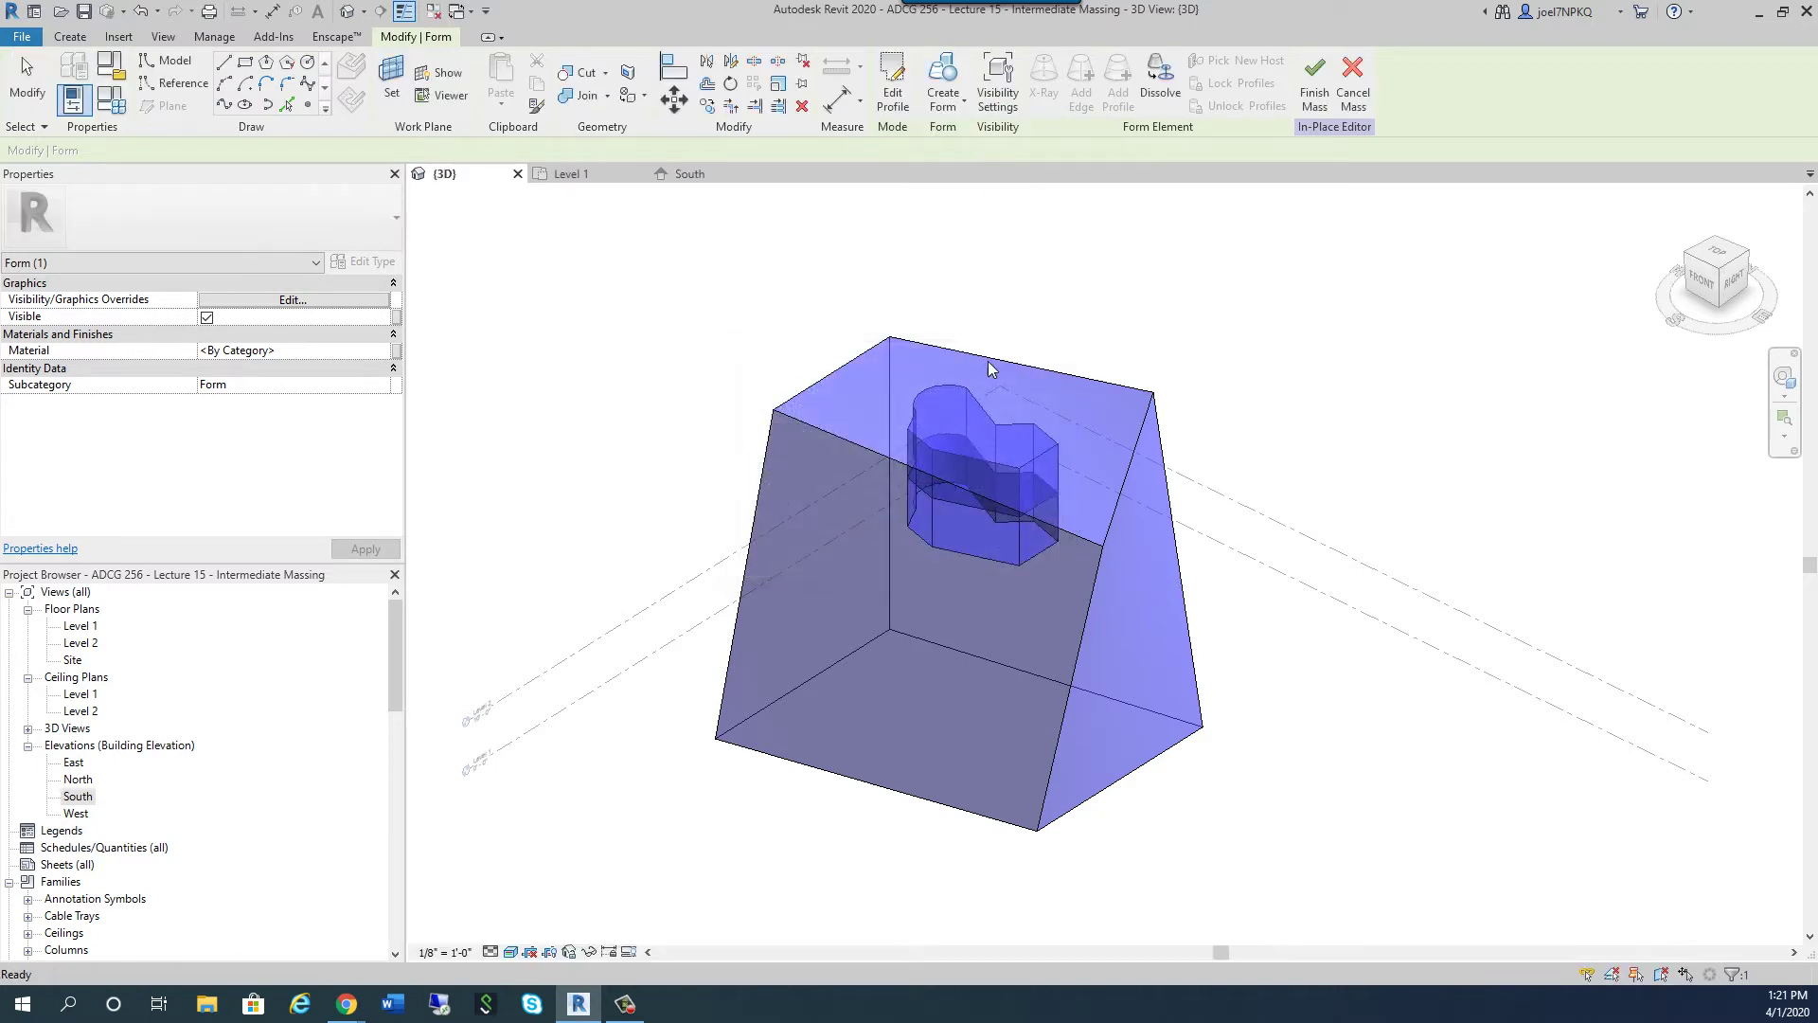
{"action": "left_click", "coordinate": [991, 418]}
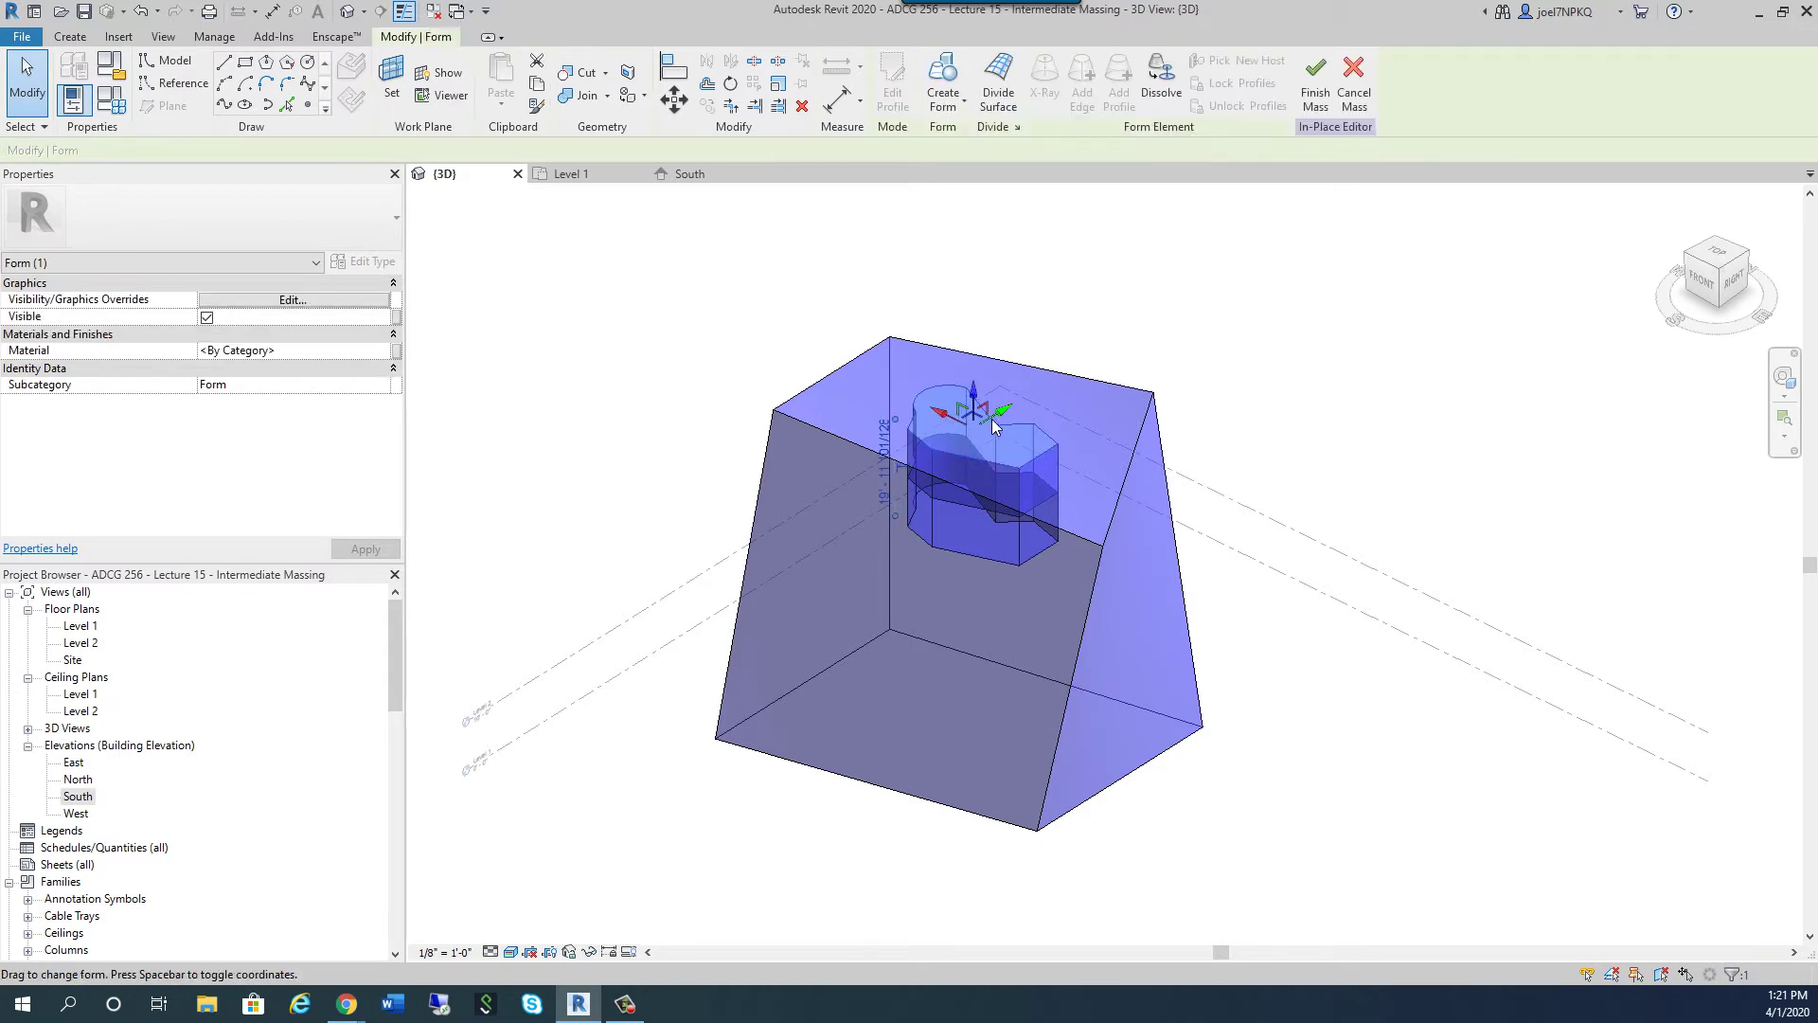
{"action": "left_click", "coordinate": [1045, 287]}
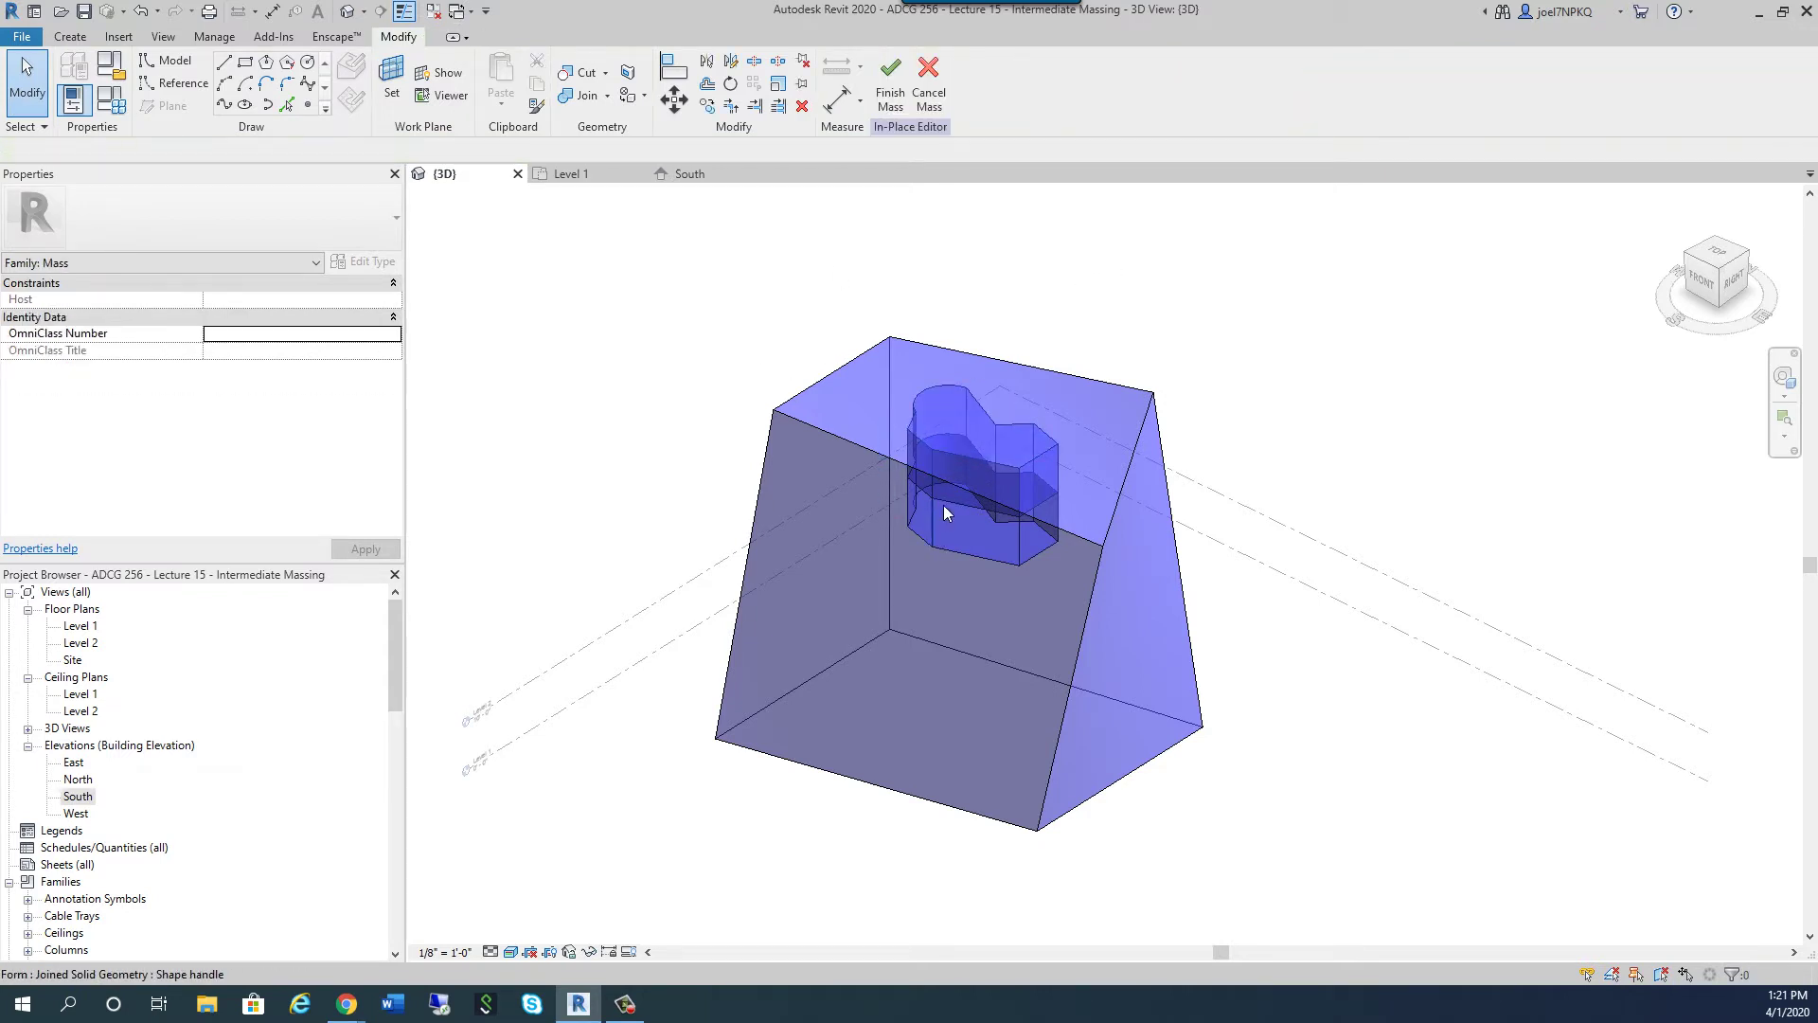
{"action": "left_click", "coordinate": [982, 417]}
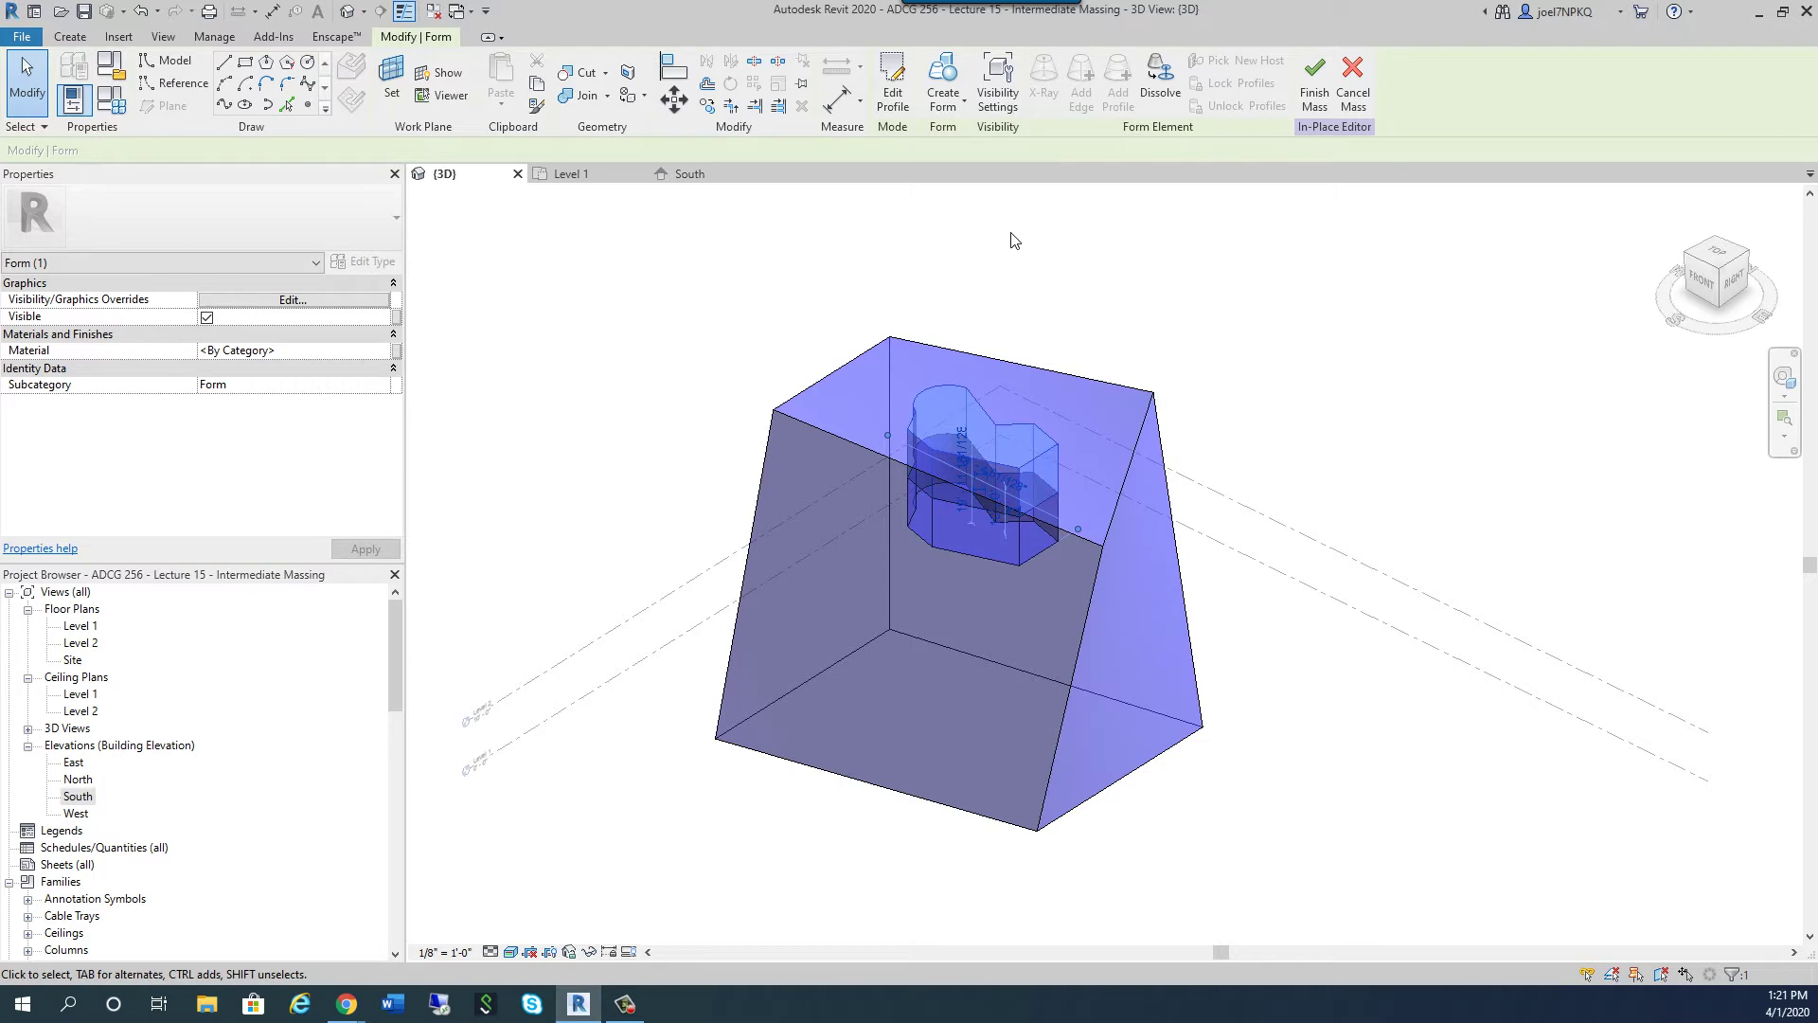
{"action": "left_click", "coordinate": [1018, 286]}
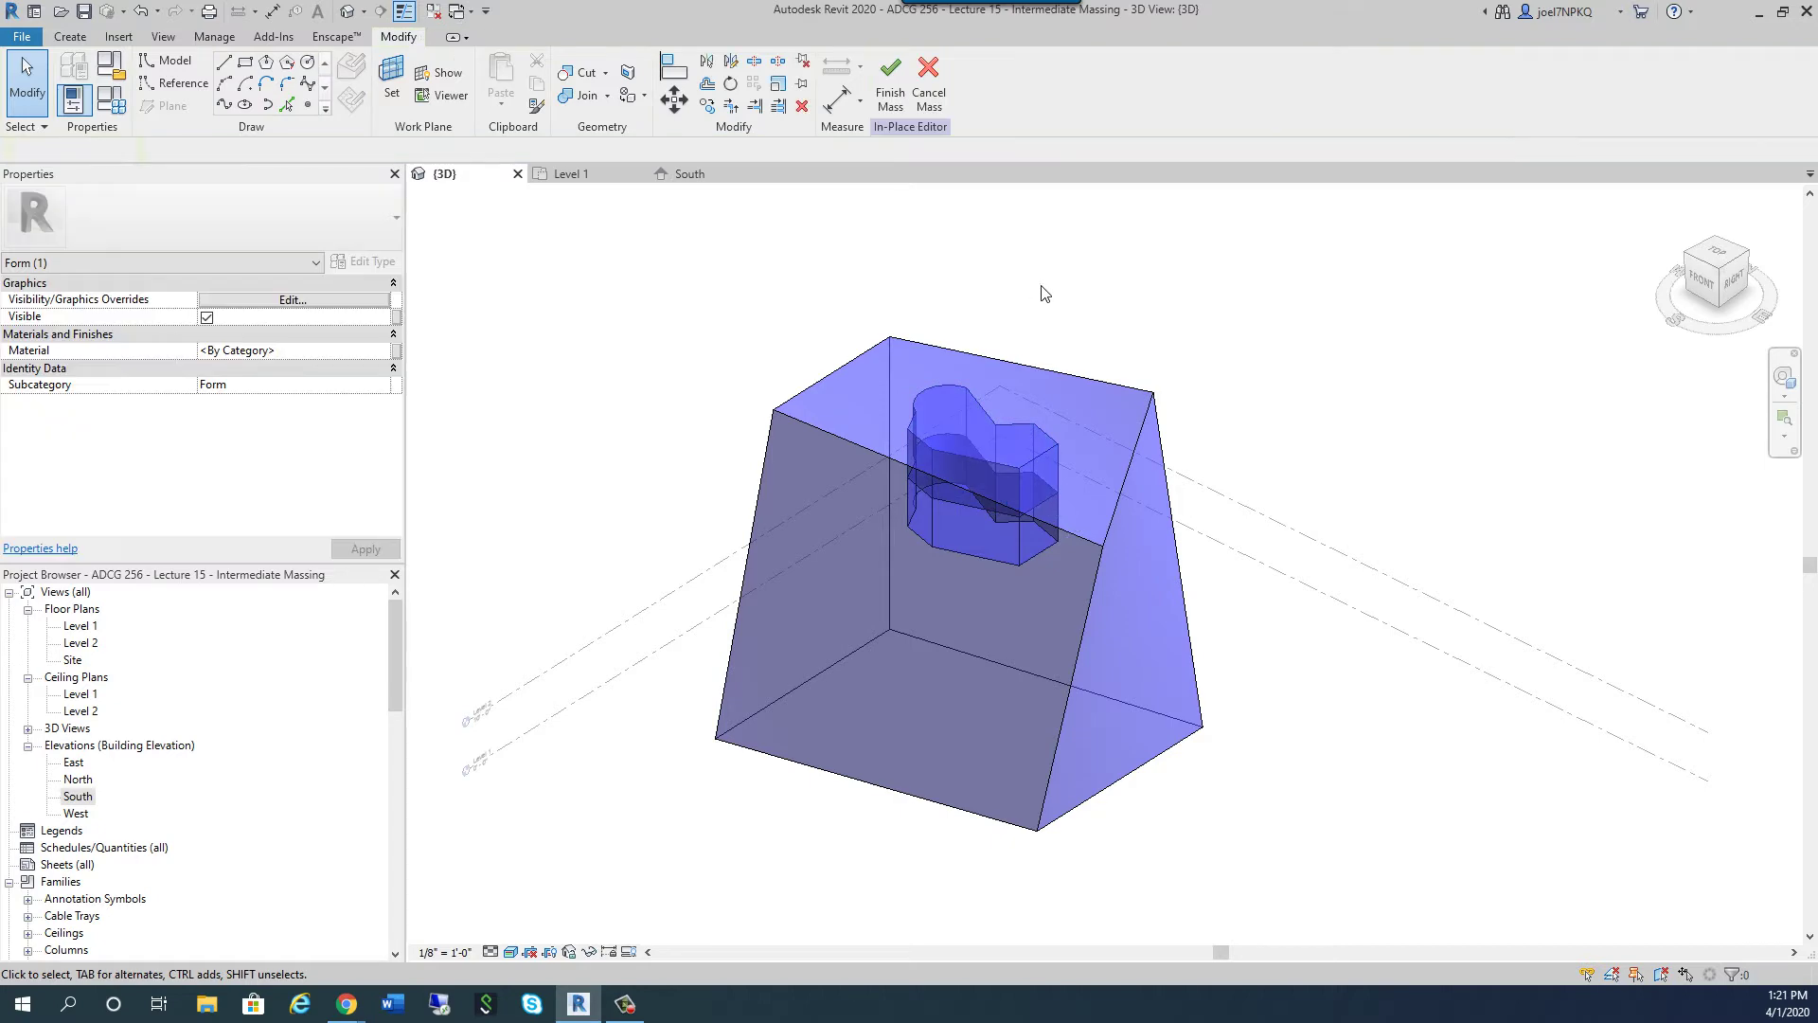
Undo five changes back to the short inner form and finish the mass edit
{"action": "left_click", "coordinate": [141, 11]}
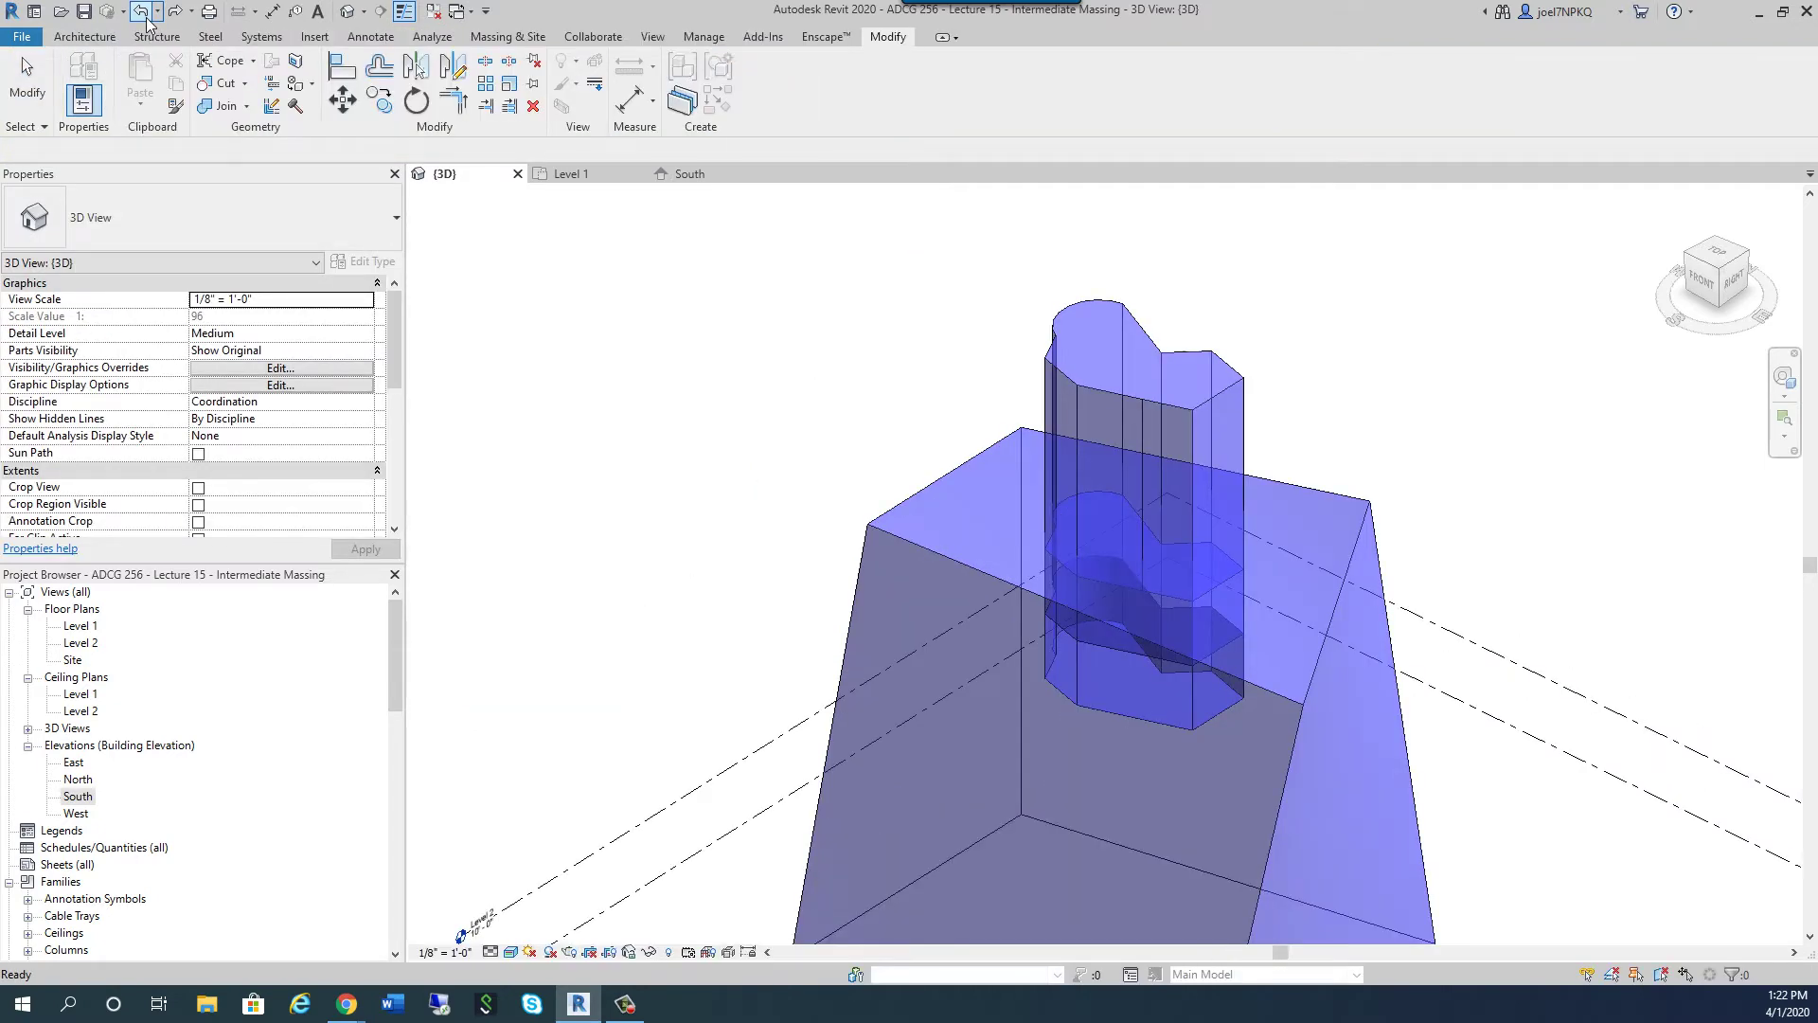
{"action": "left_click", "coordinate": [140, 11]}
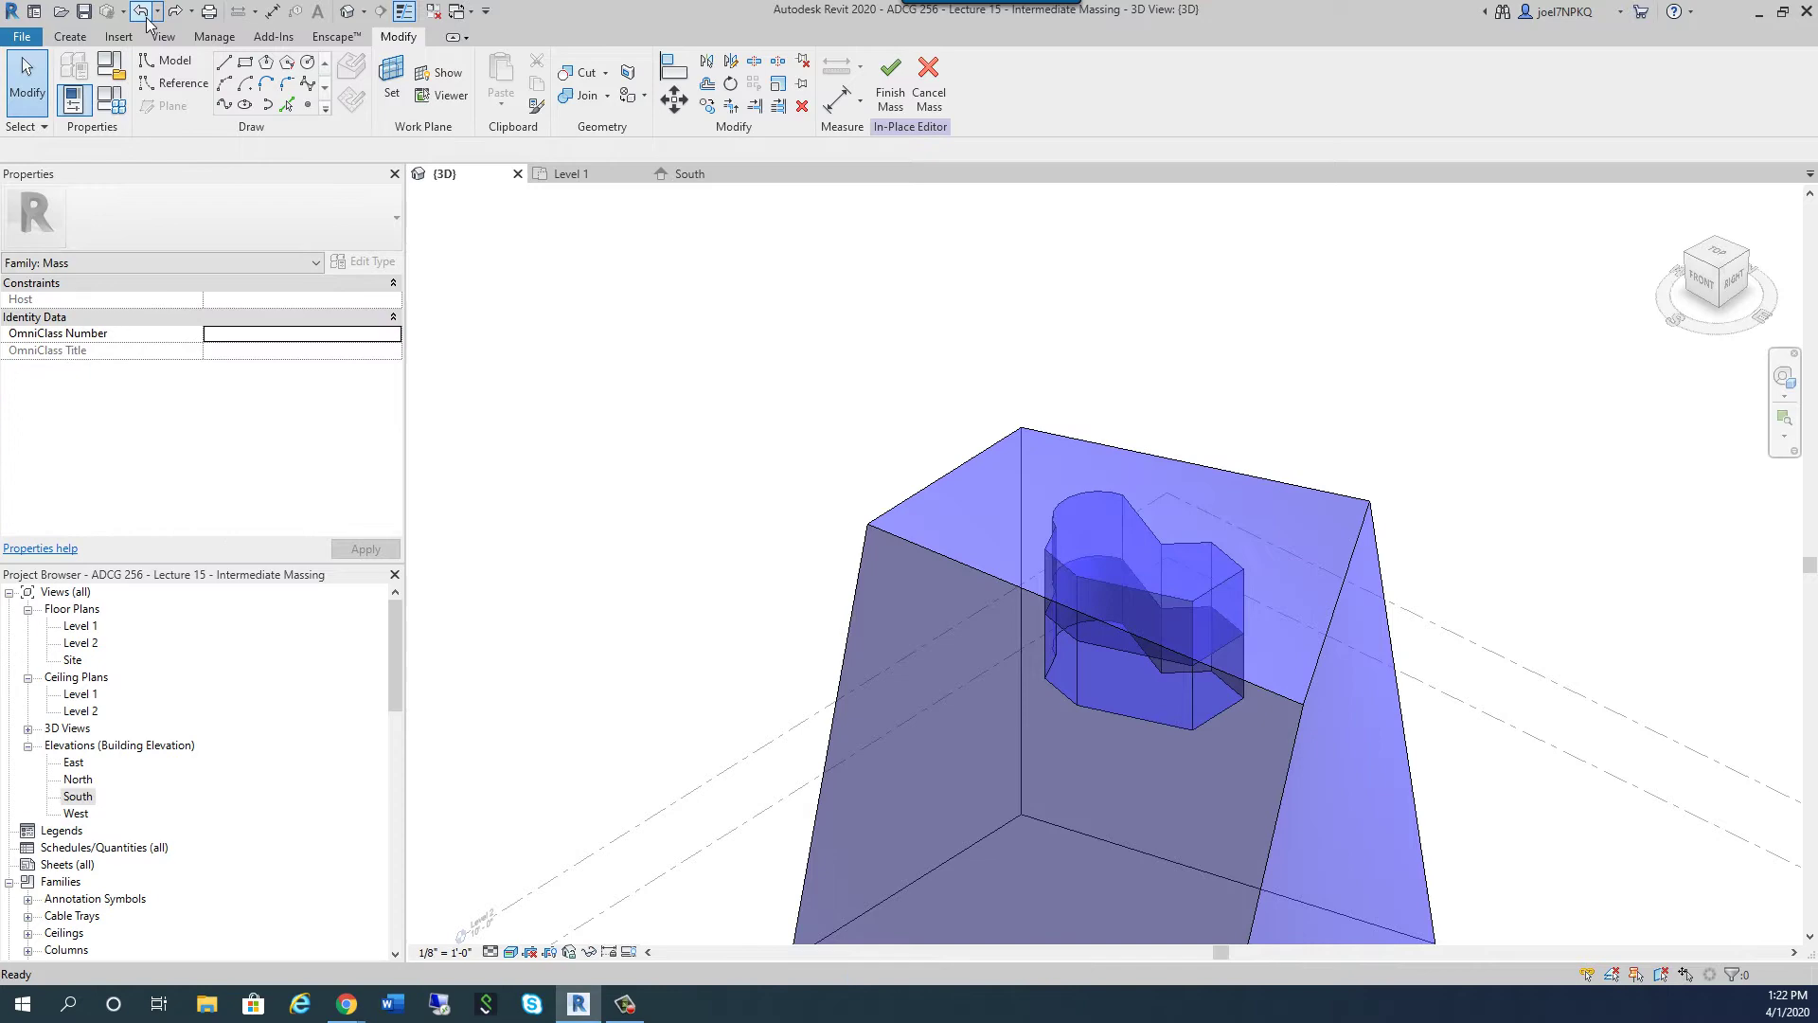
{"action": "left_click", "coordinate": [147, 17]}
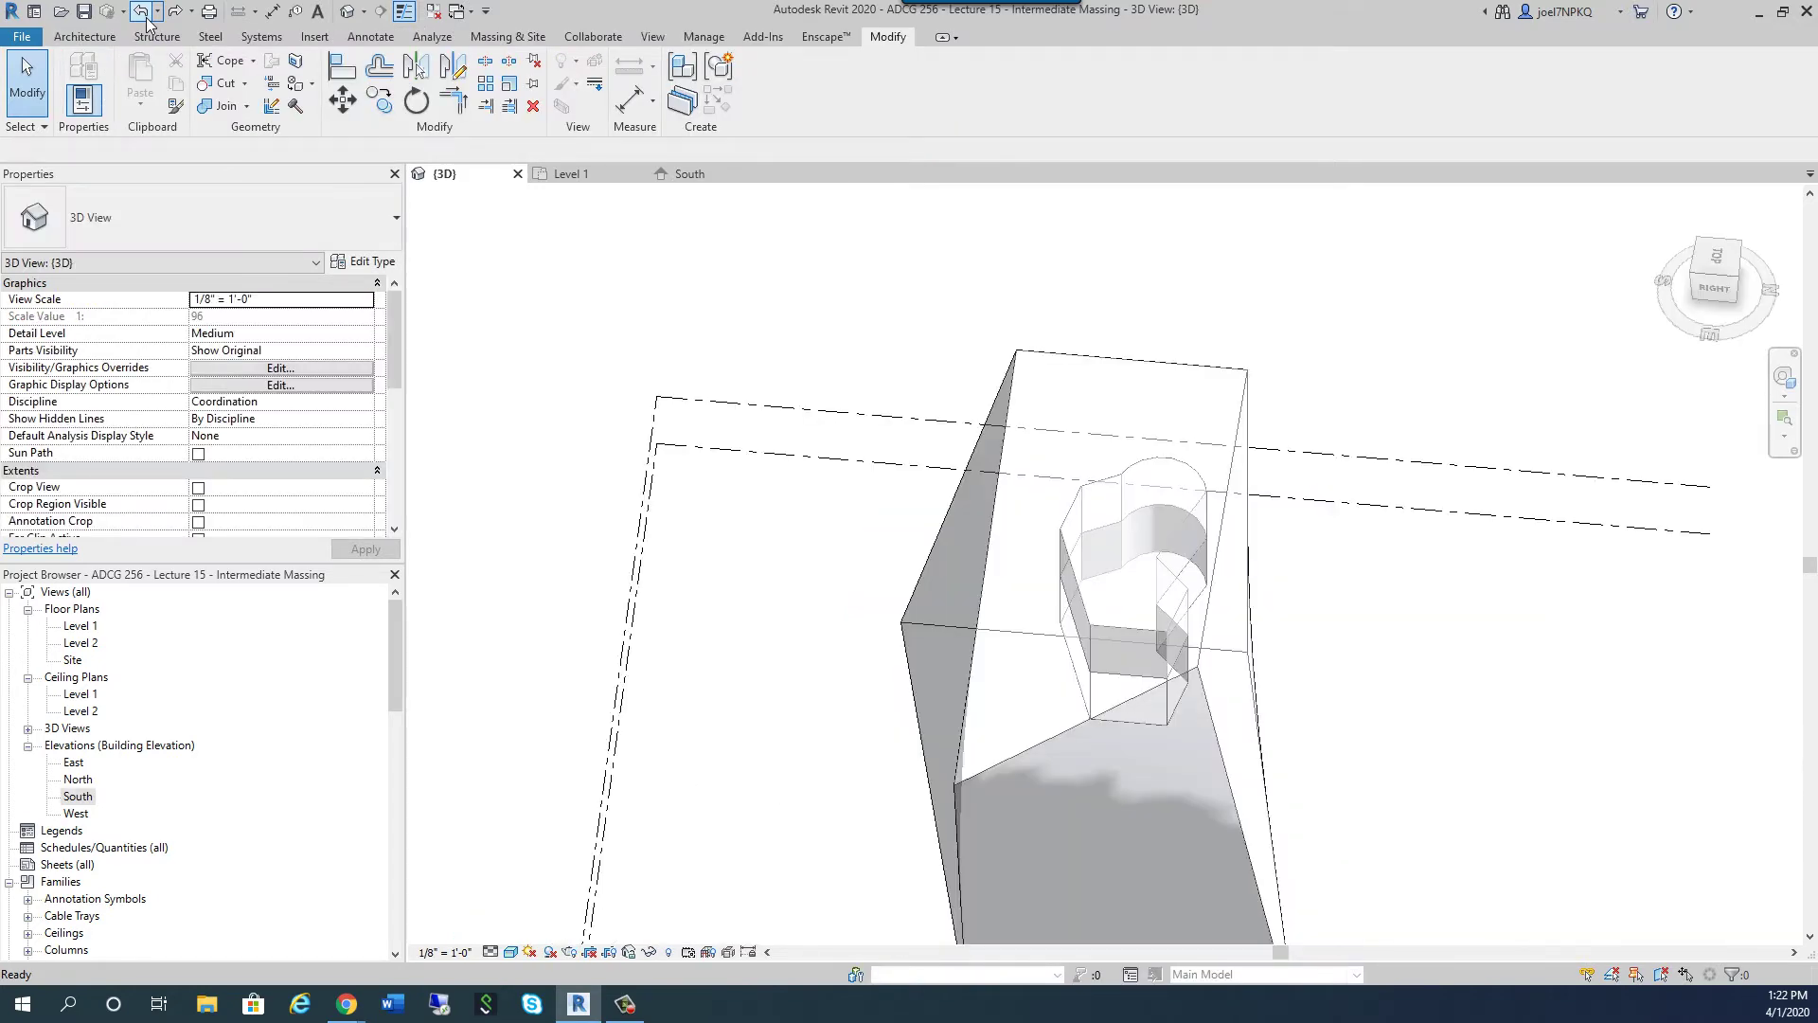
{"action": "left_click", "coordinate": [147, 17]}
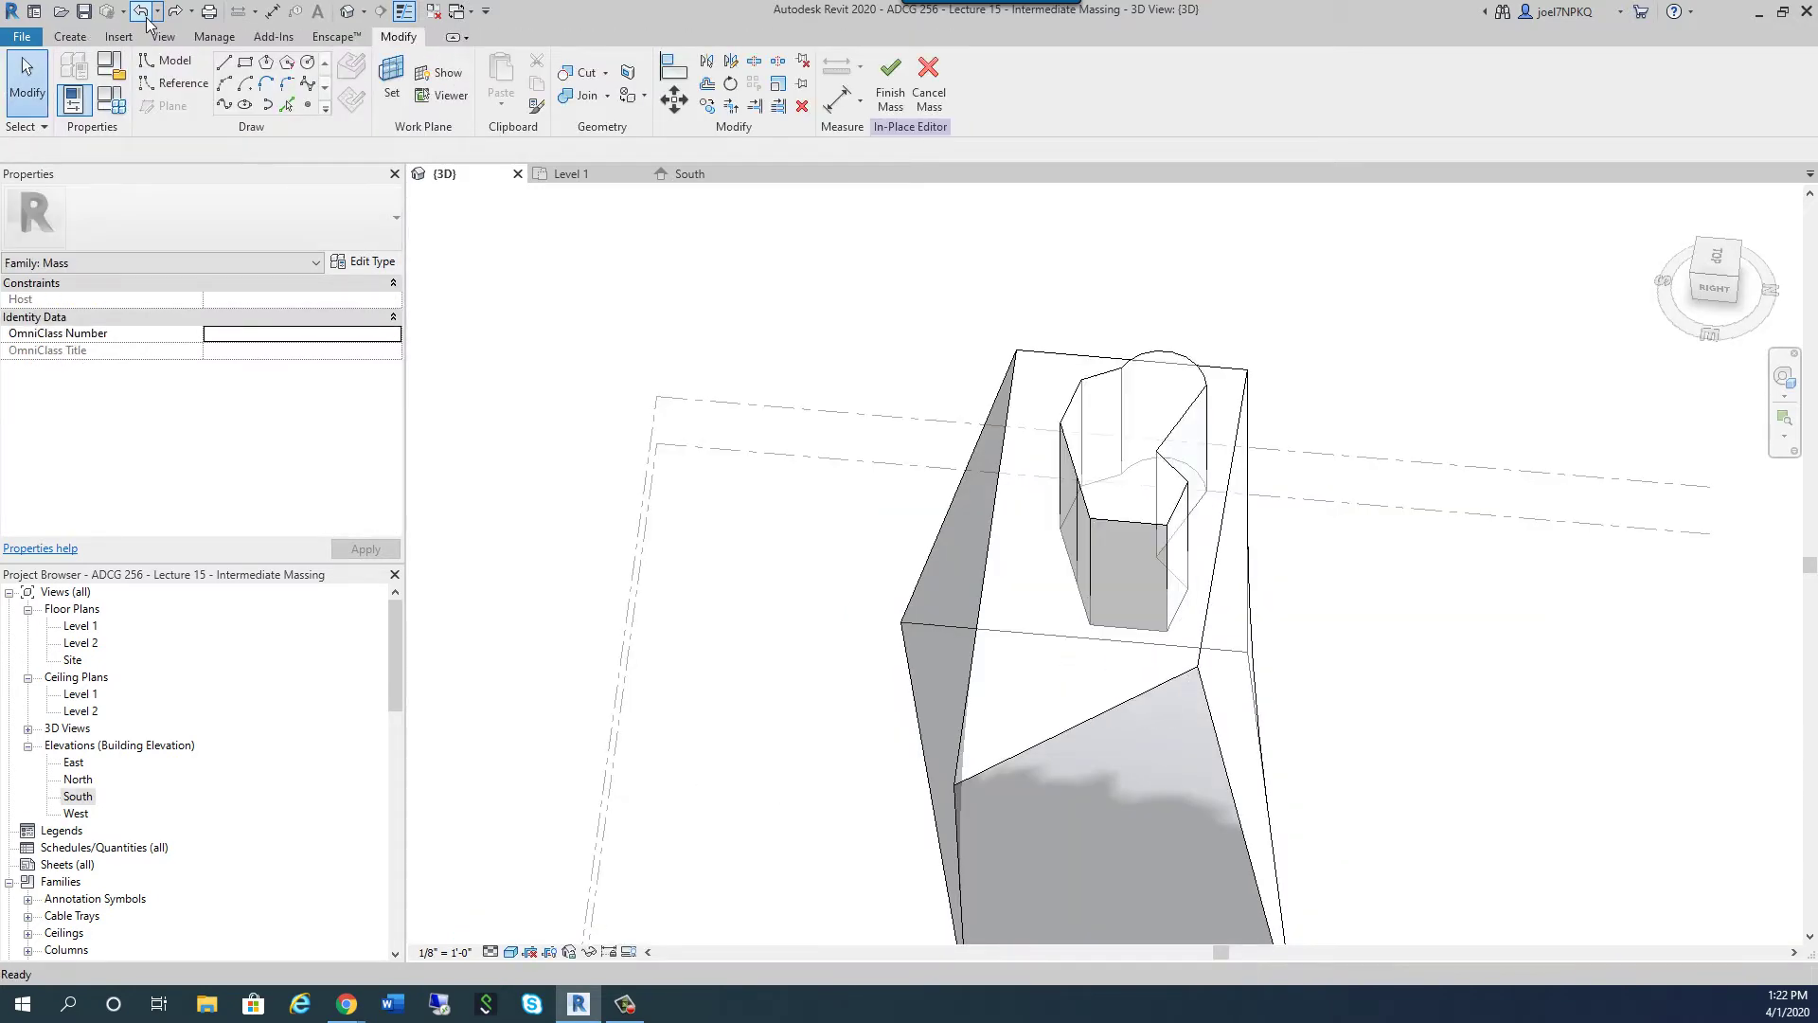
{"action": "left_click", "coordinate": [146, 17]}
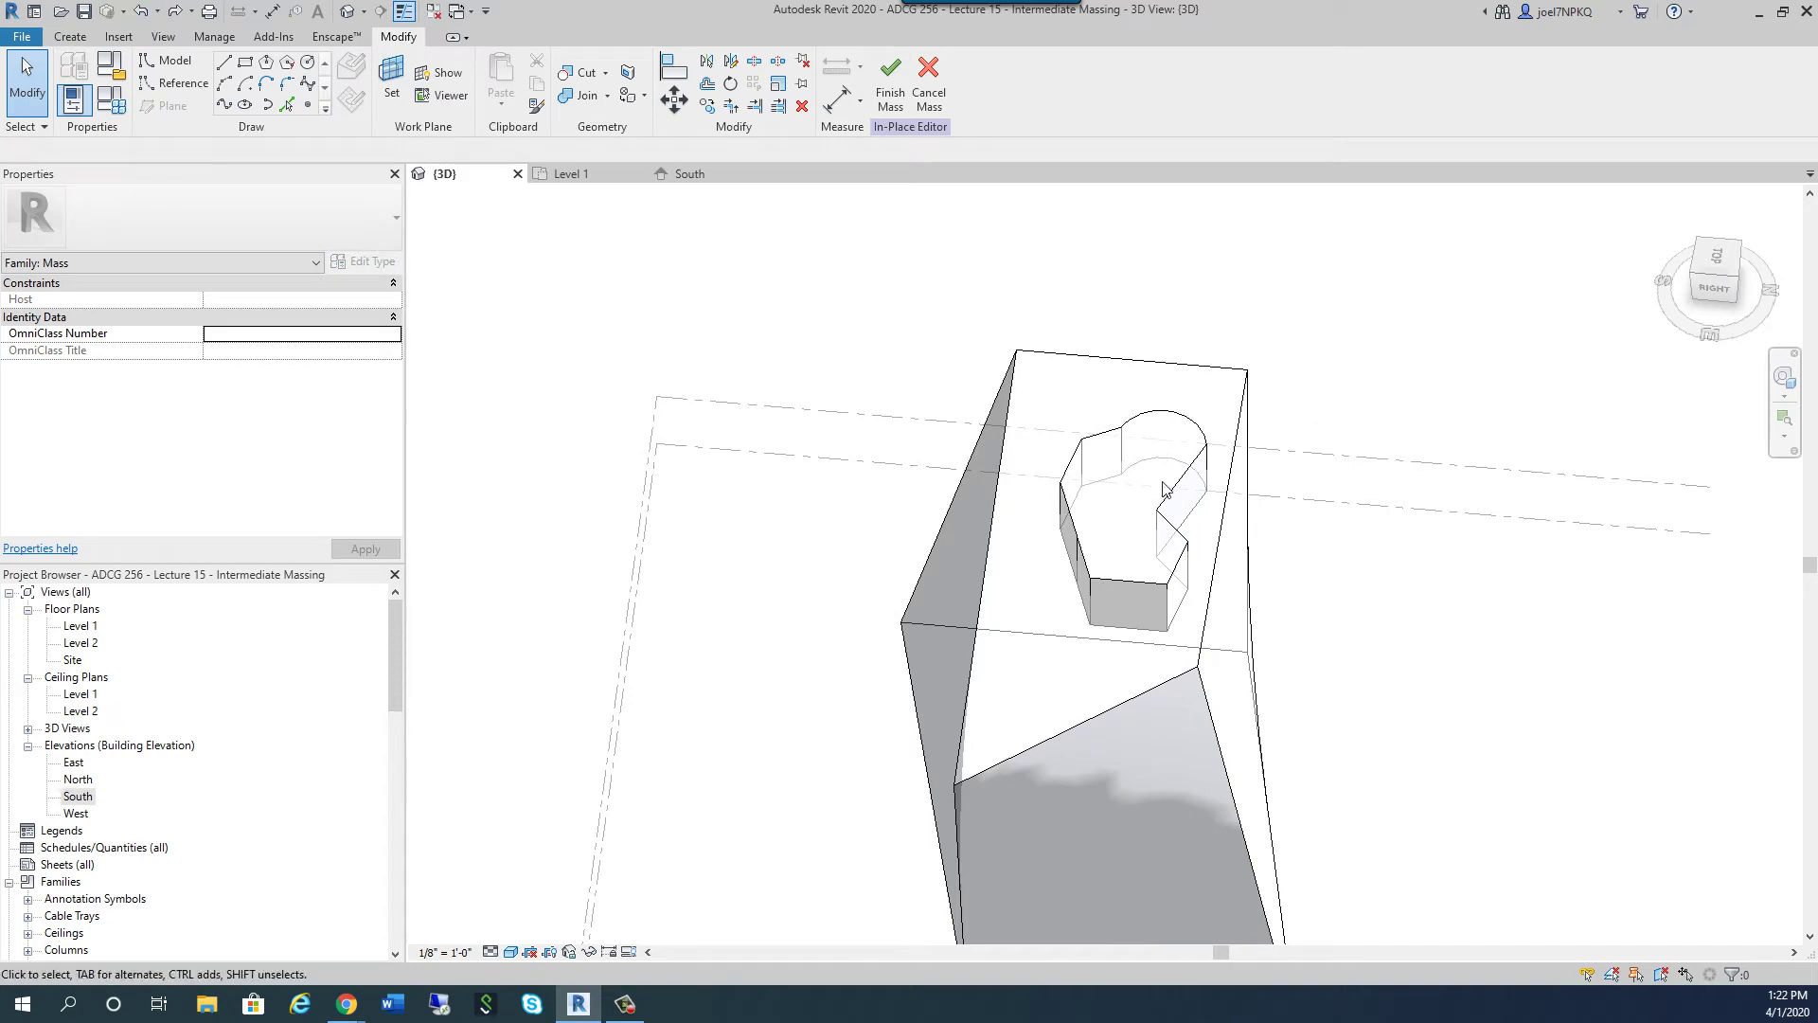
{"action": "left_click", "coordinate": [891, 95]}
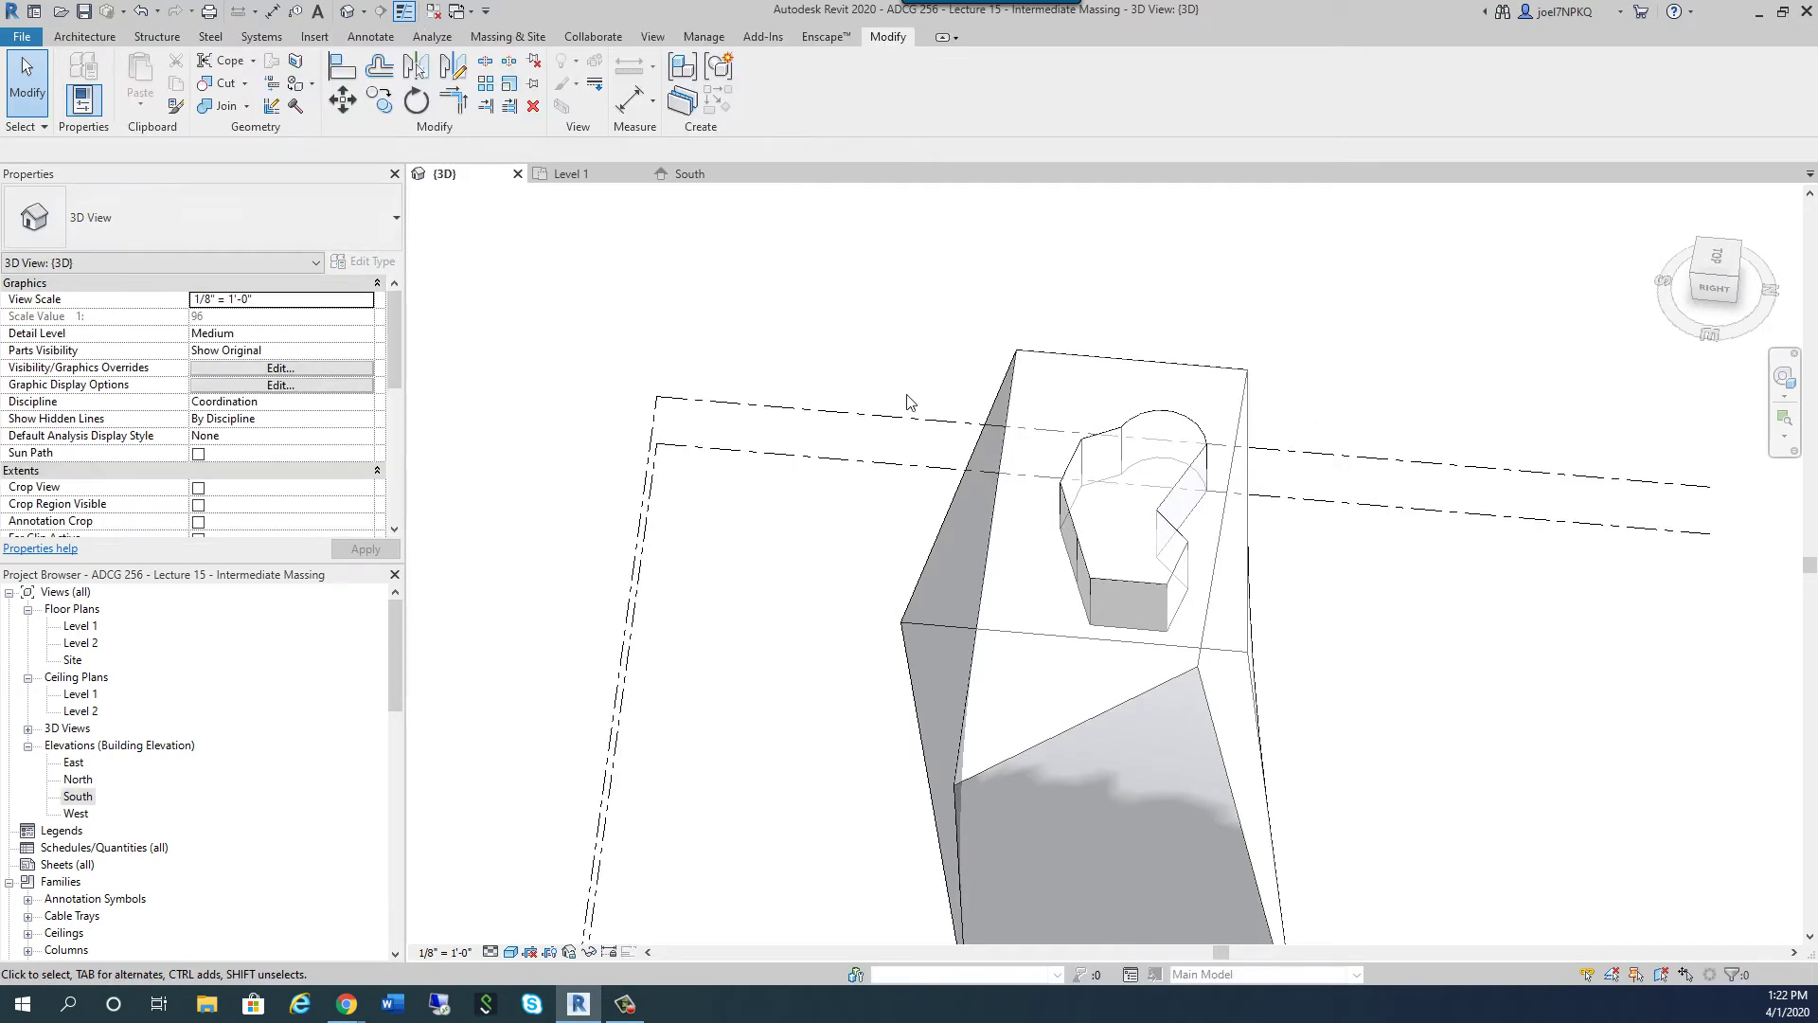
Reopen the mass in place, delete the inner extrusion and its base profile, and finish the mass
{"action": "left_click", "coordinate": [1081, 554]}
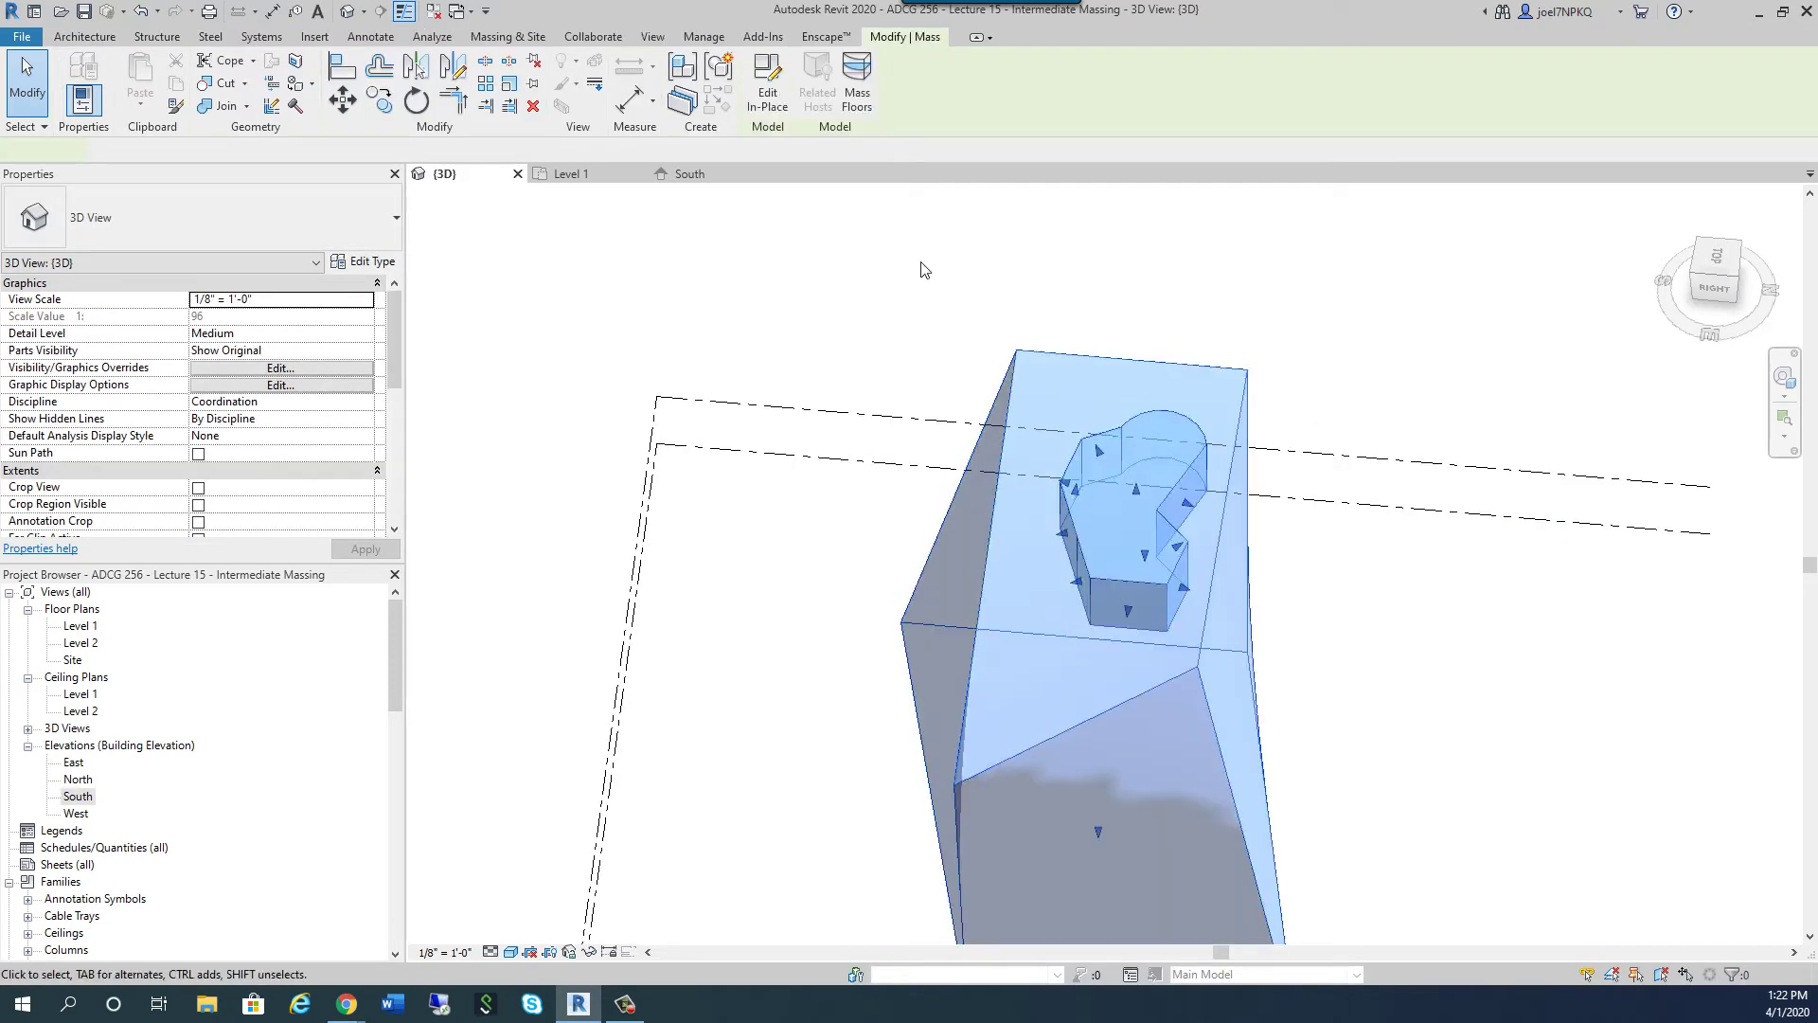
{"action": "left_click", "coordinate": [770, 101]}
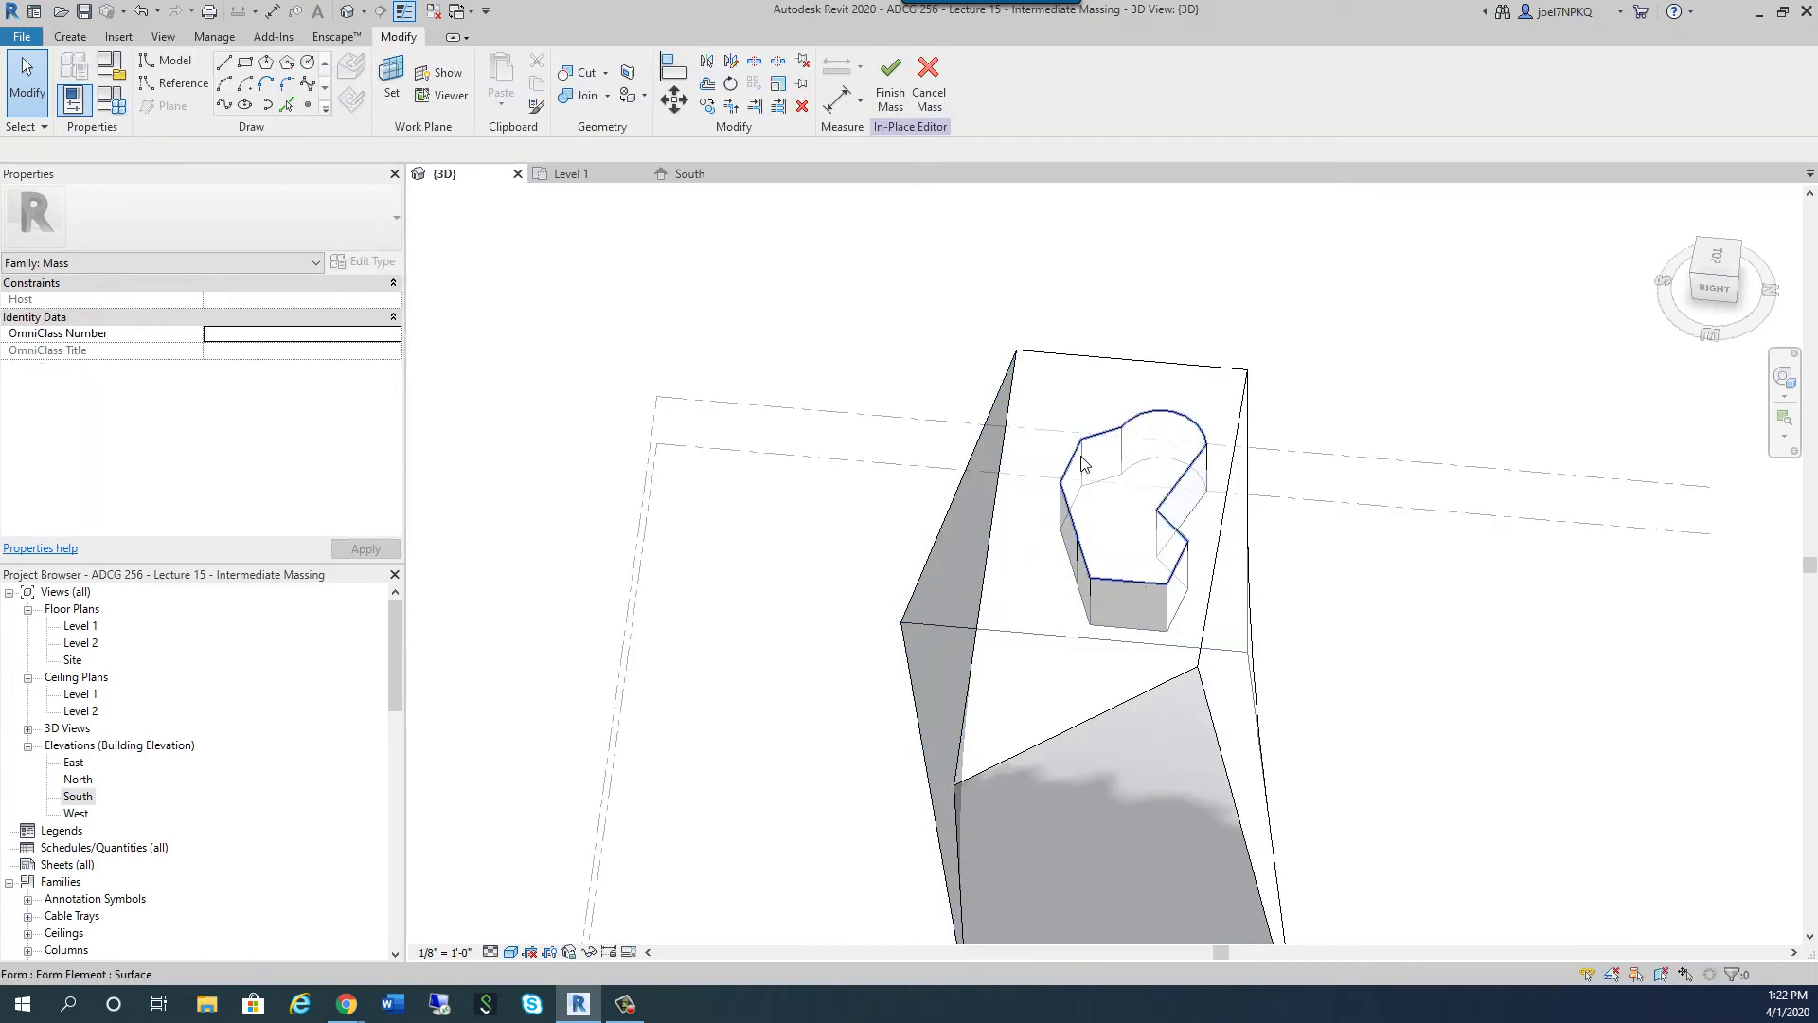
{"action": "left_click", "coordinate": [1049, 333]}
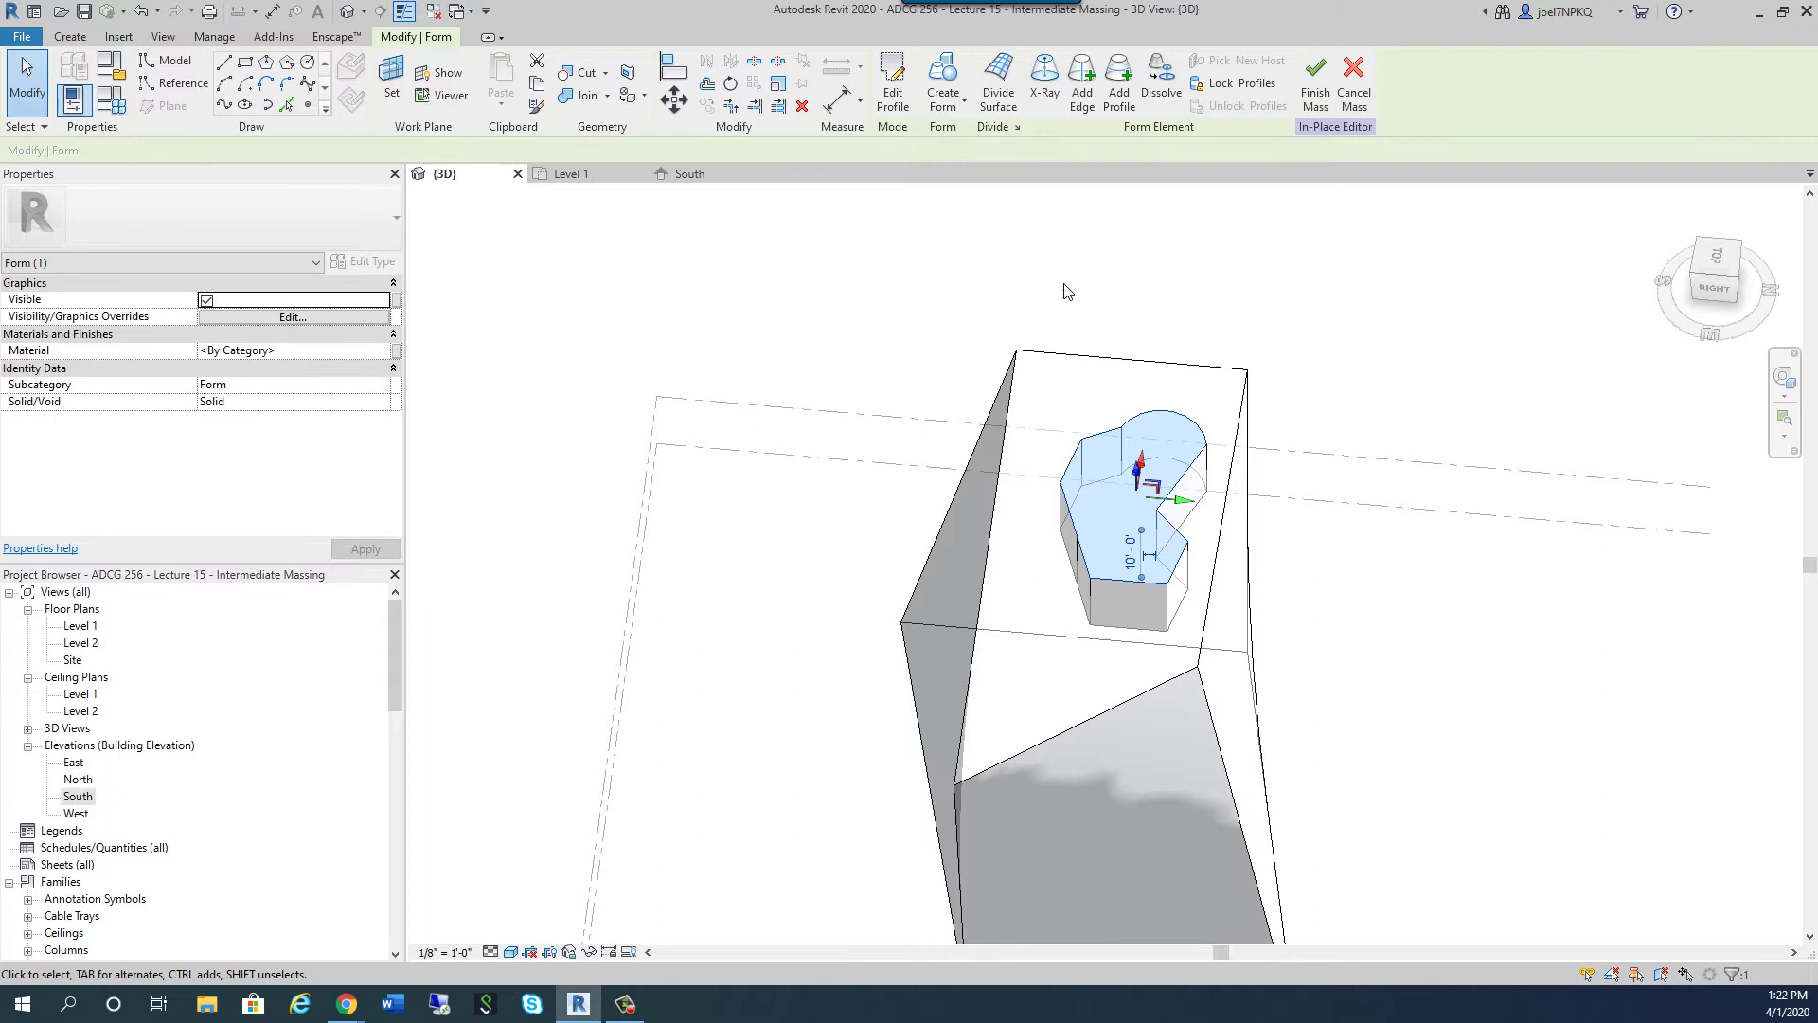
{"action": "key", "text": "Delete"}
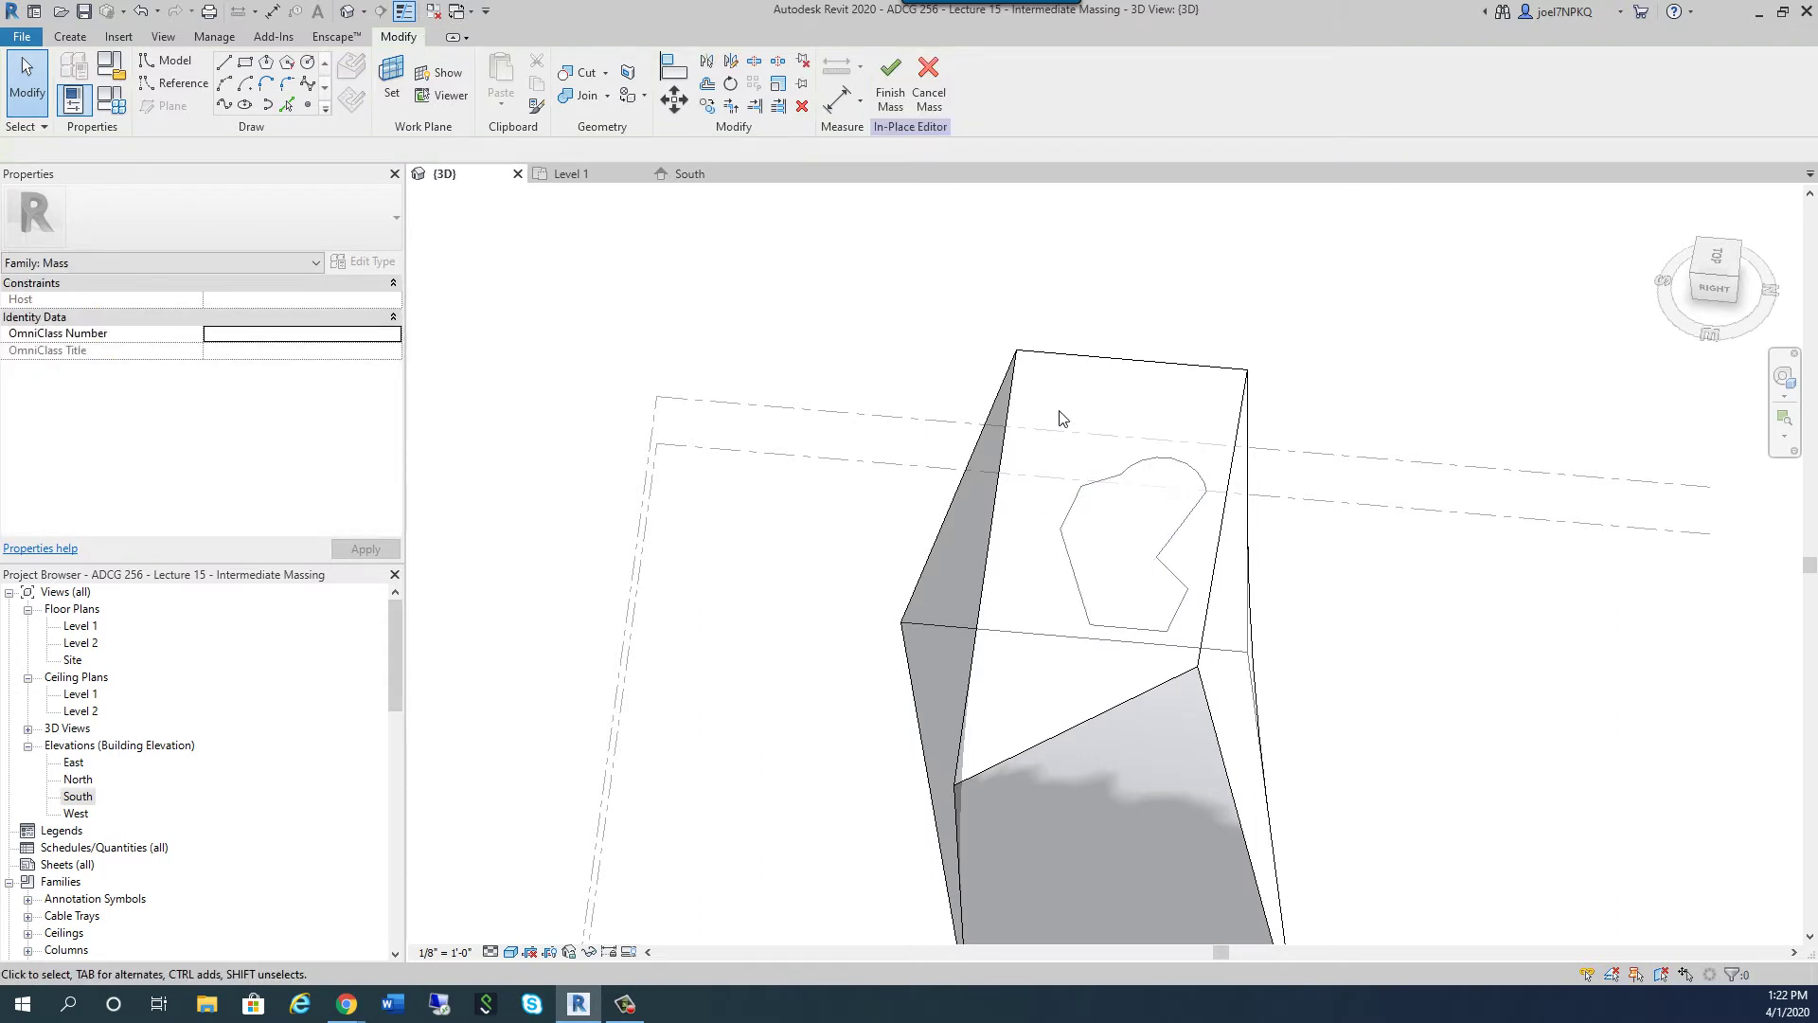
{"action": "left_click", "coordinate": [1098, 481]}
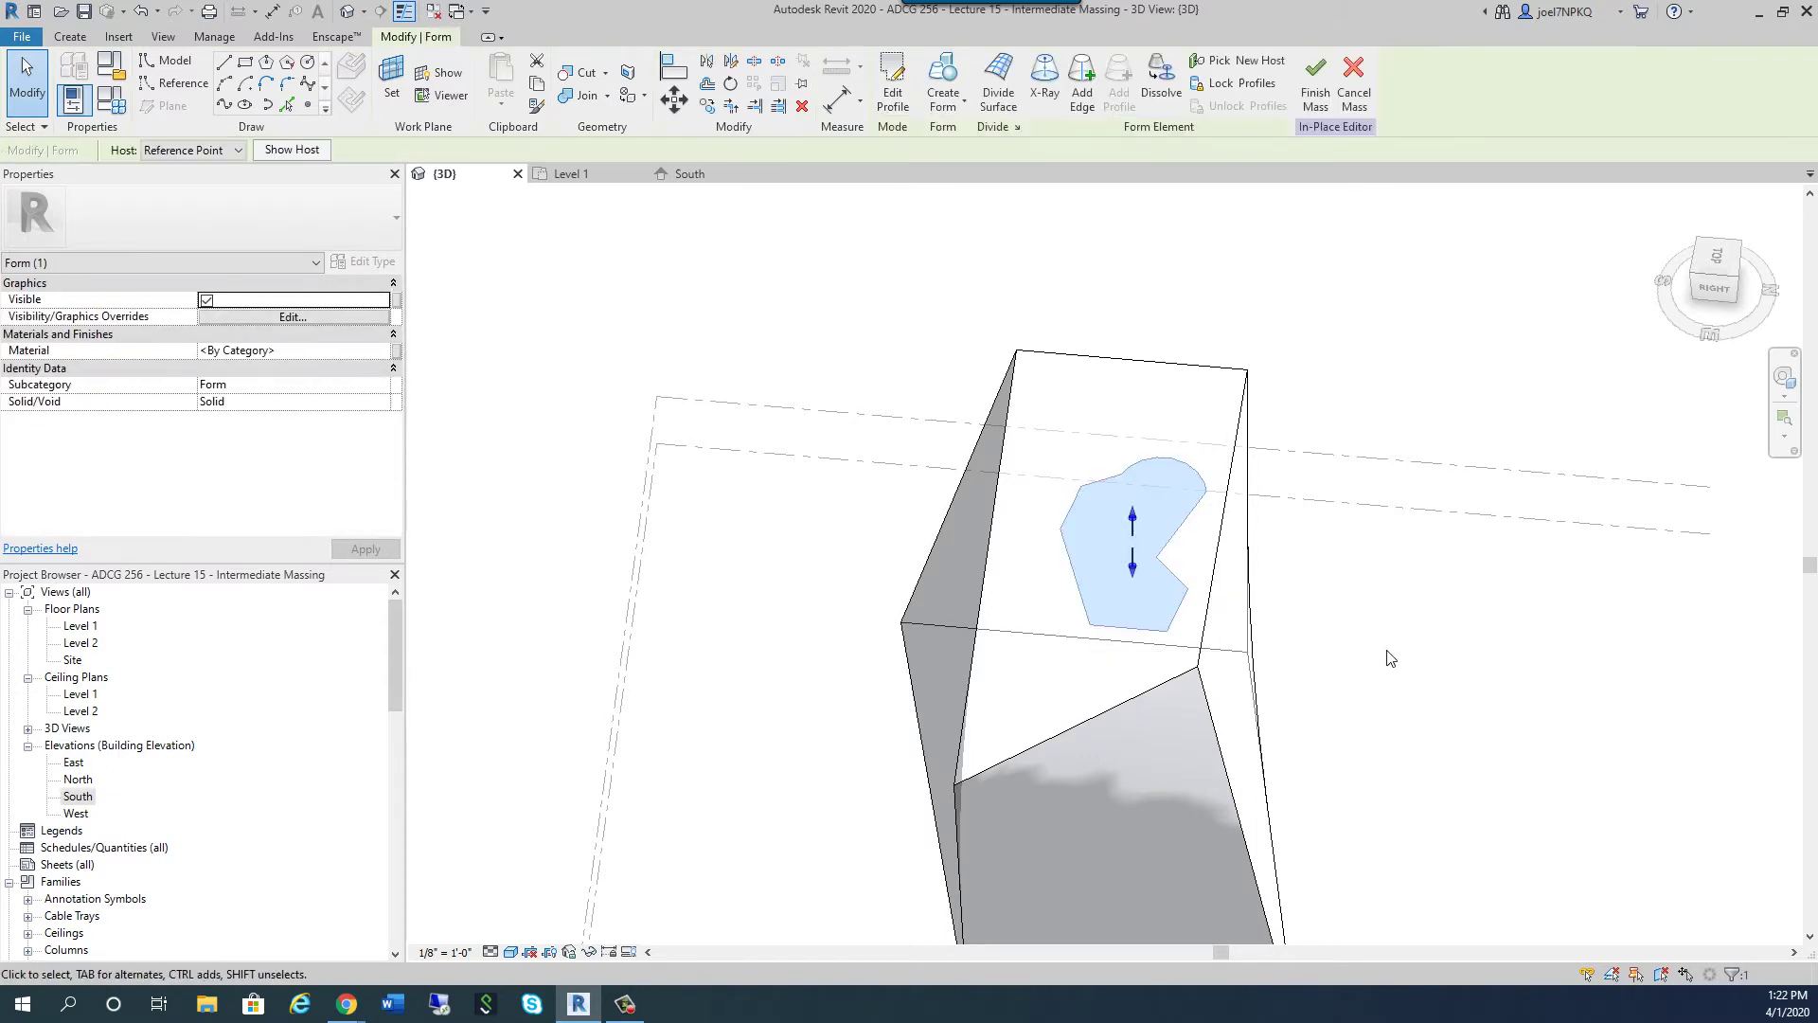
{"action": "key", "text": "Delete"}
{"action": "left_click", "coordinate": [890, 85]}
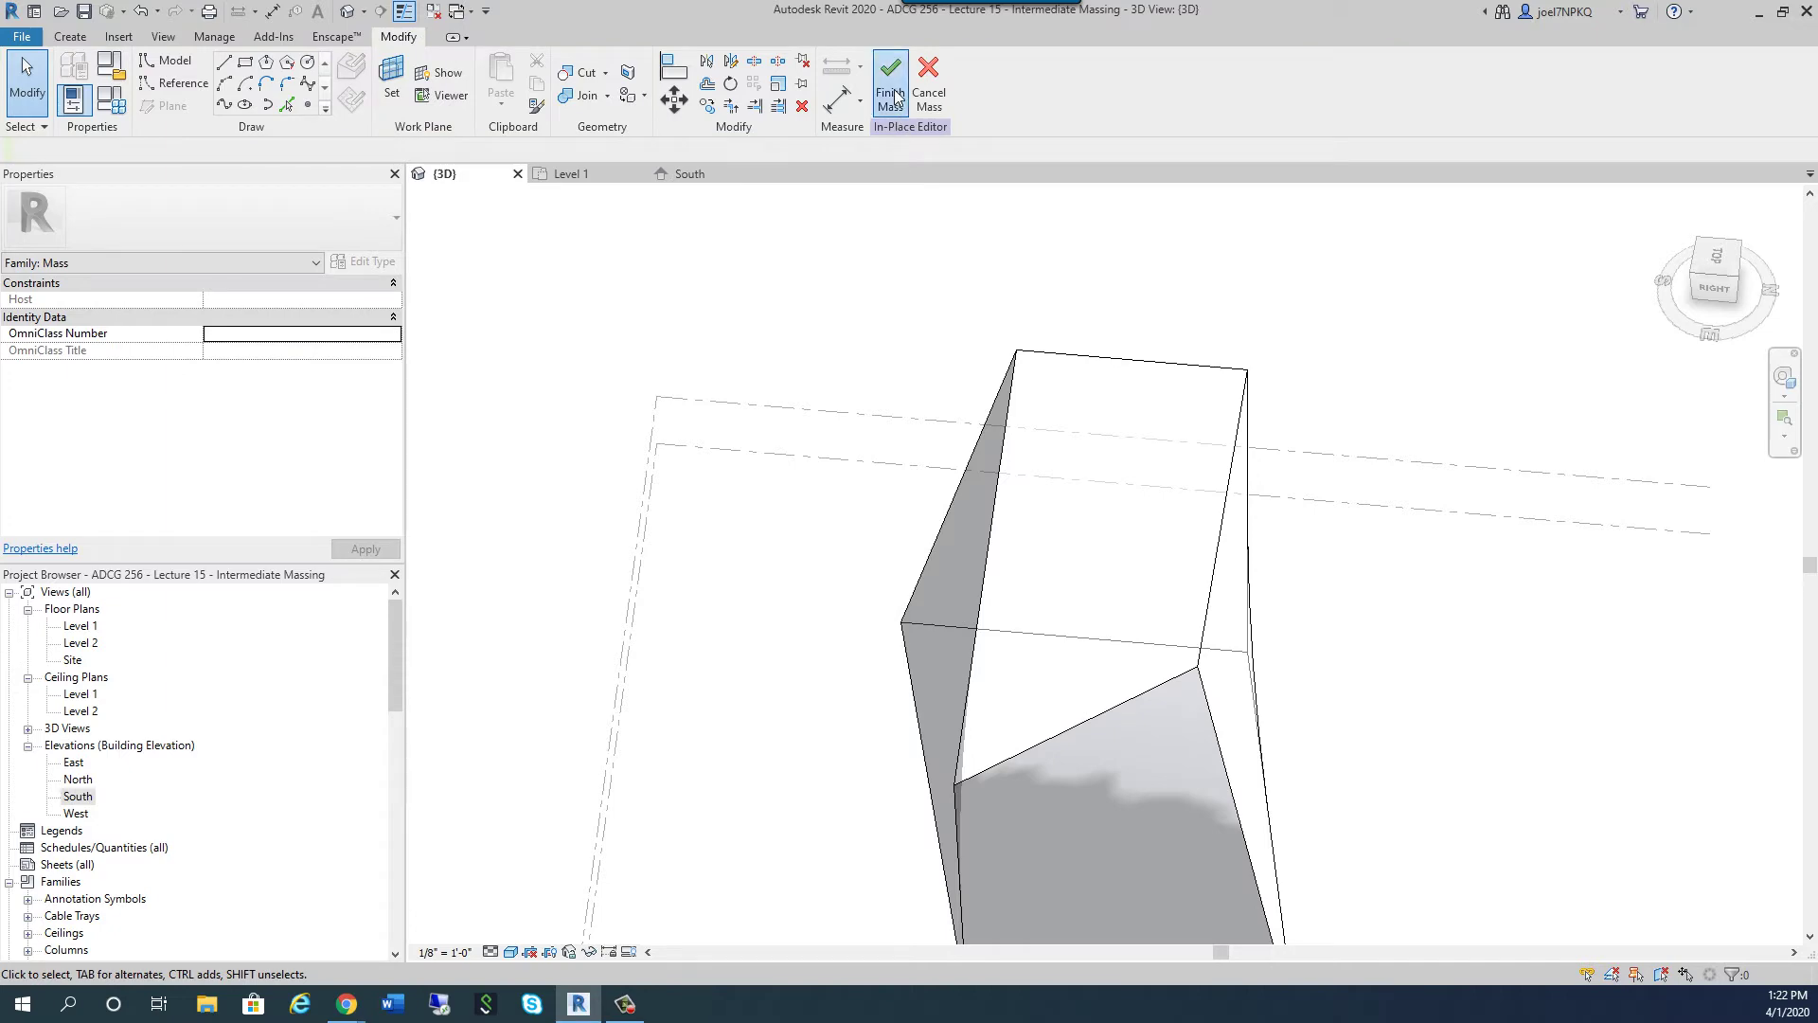
Shade the 3D mass with Consistent Colors, then switch to the South elevation
{"action": "middle_click_drag", "start_coordinate": [836, 621], "coordinate": [876, 471], "text": "shift"}
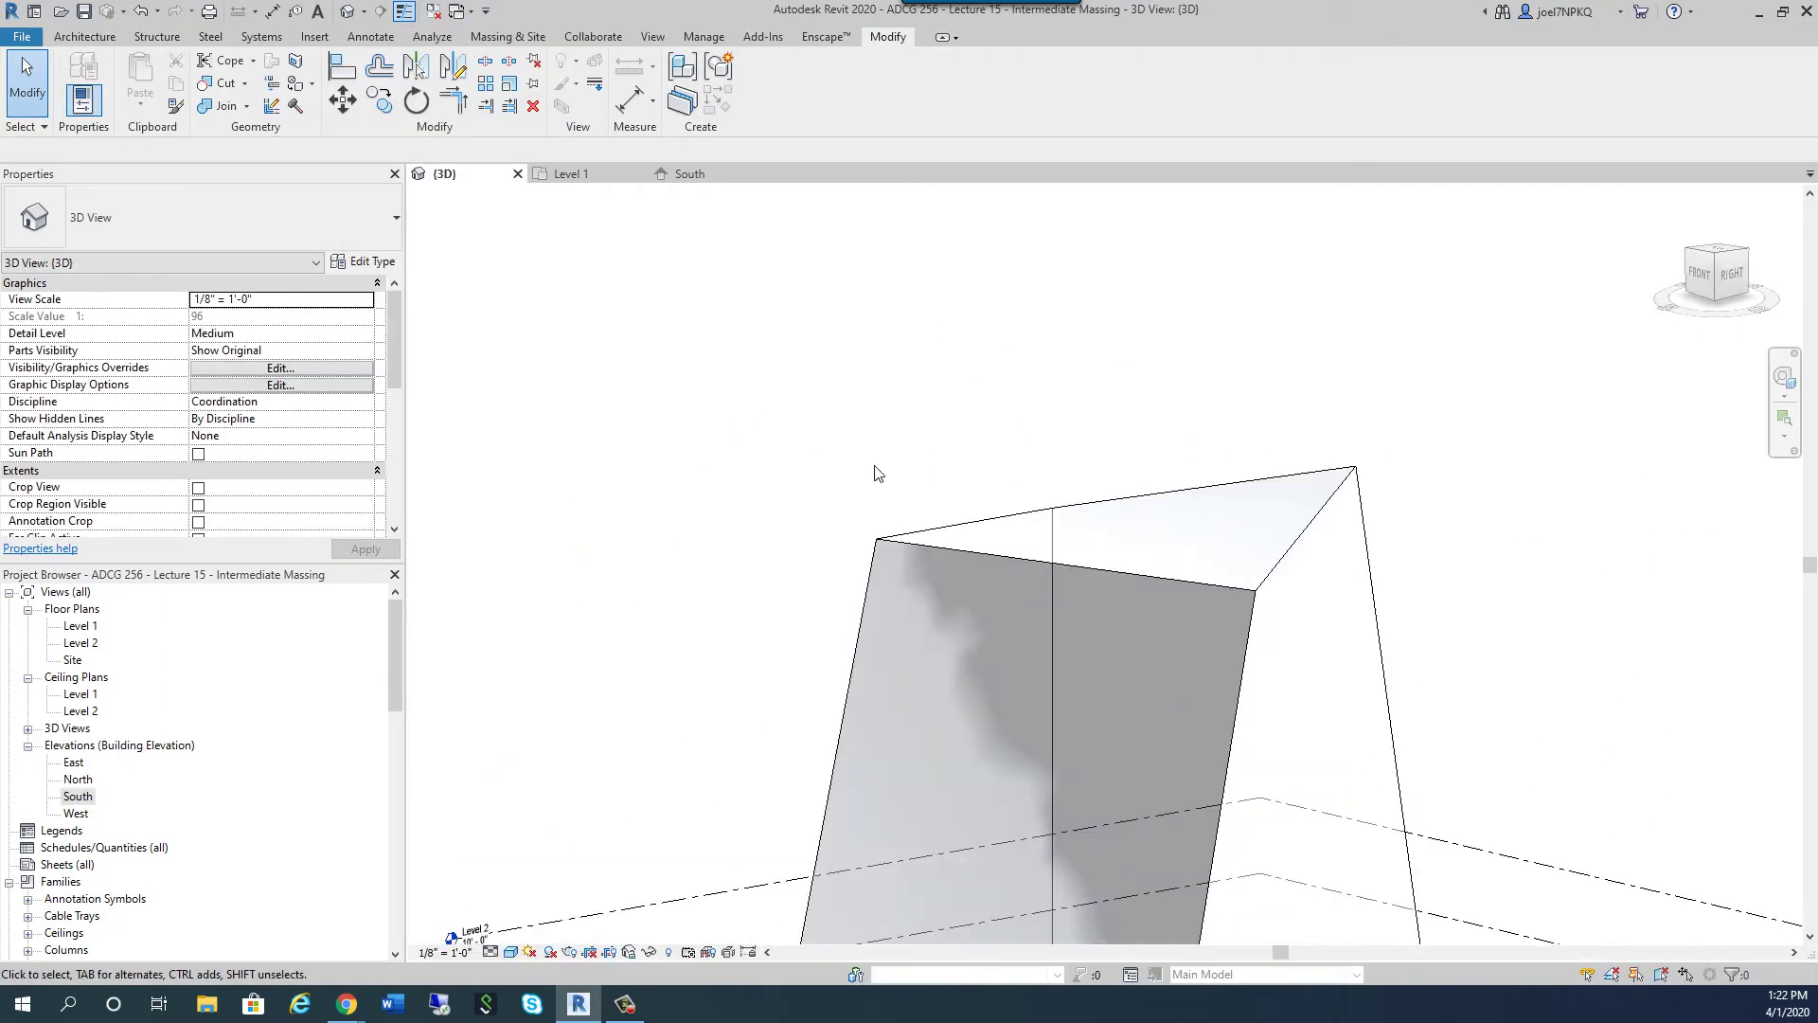
{"action": "scroll", "coordinate": [956, 604], "scroll_direction": "down", "scroll_amount": 5}
{"action": "middle_click_drag", "start_coordinate": [901, 758], "coordinate": [836, 735], "text": "shift"}
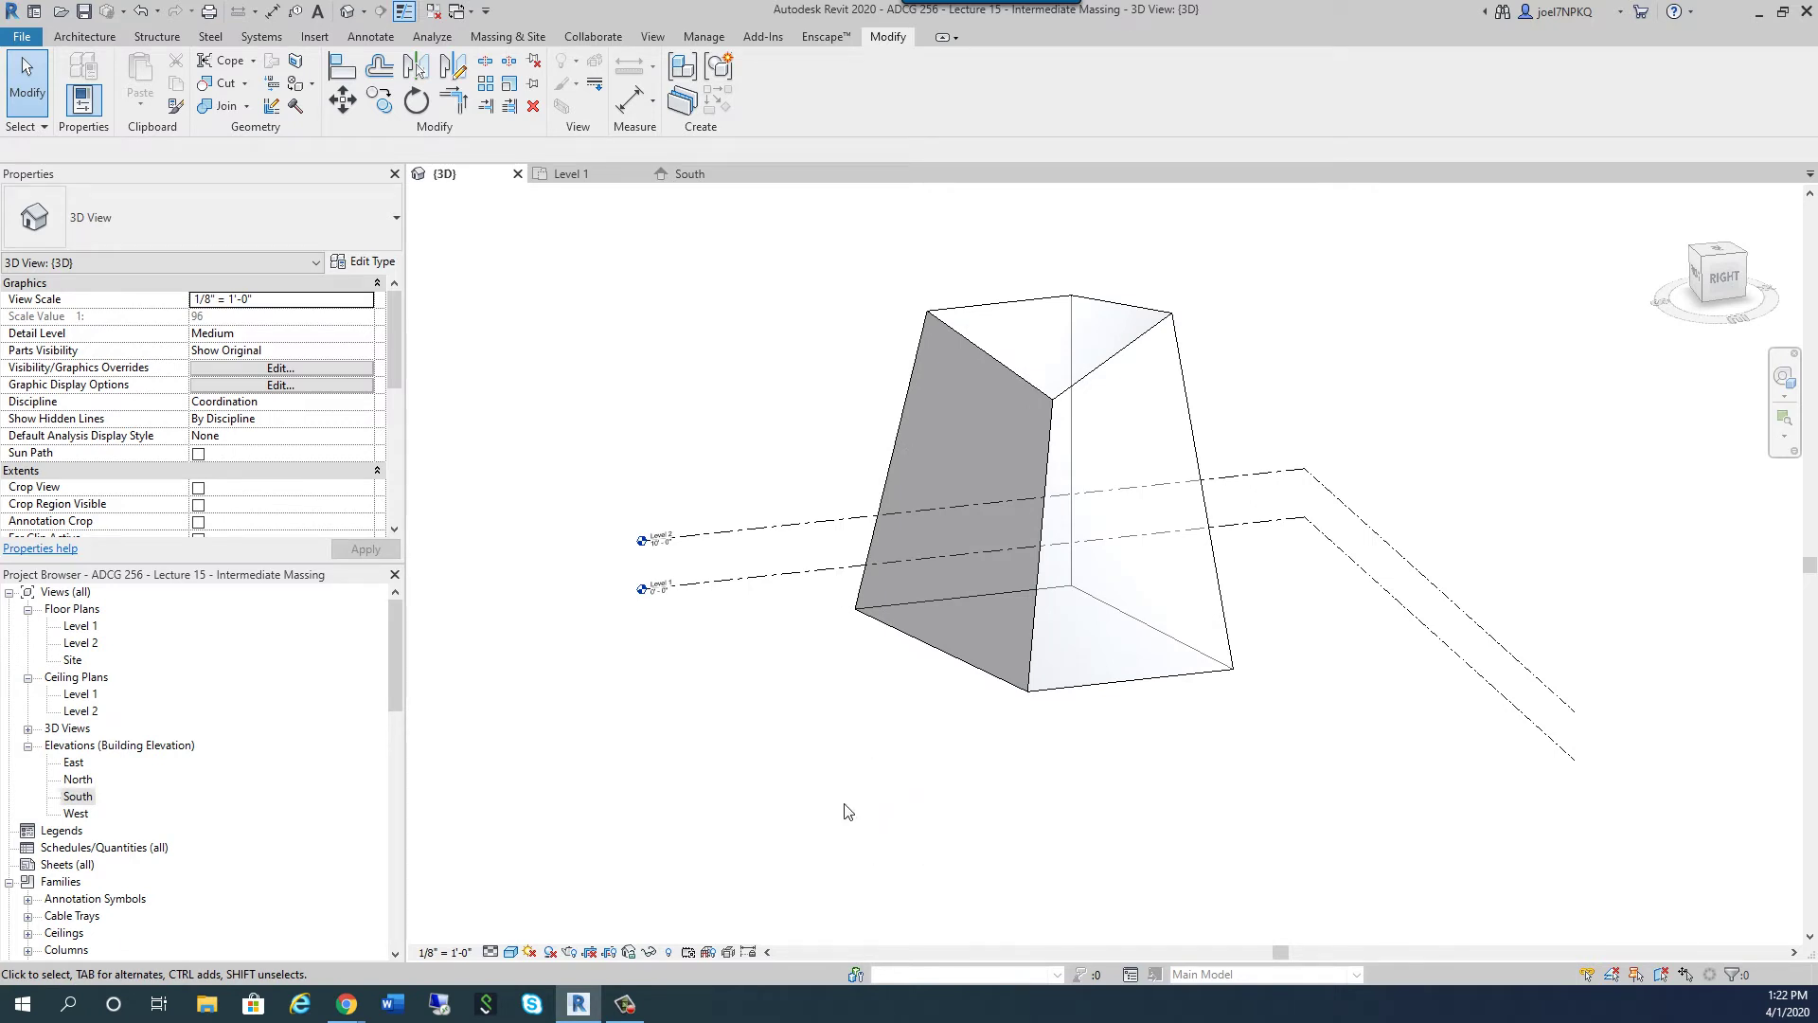
{"action": "middle_click_drag", "start_coordinate": [1156, 821], "coordinate": [833, 698], "text": "shift"}
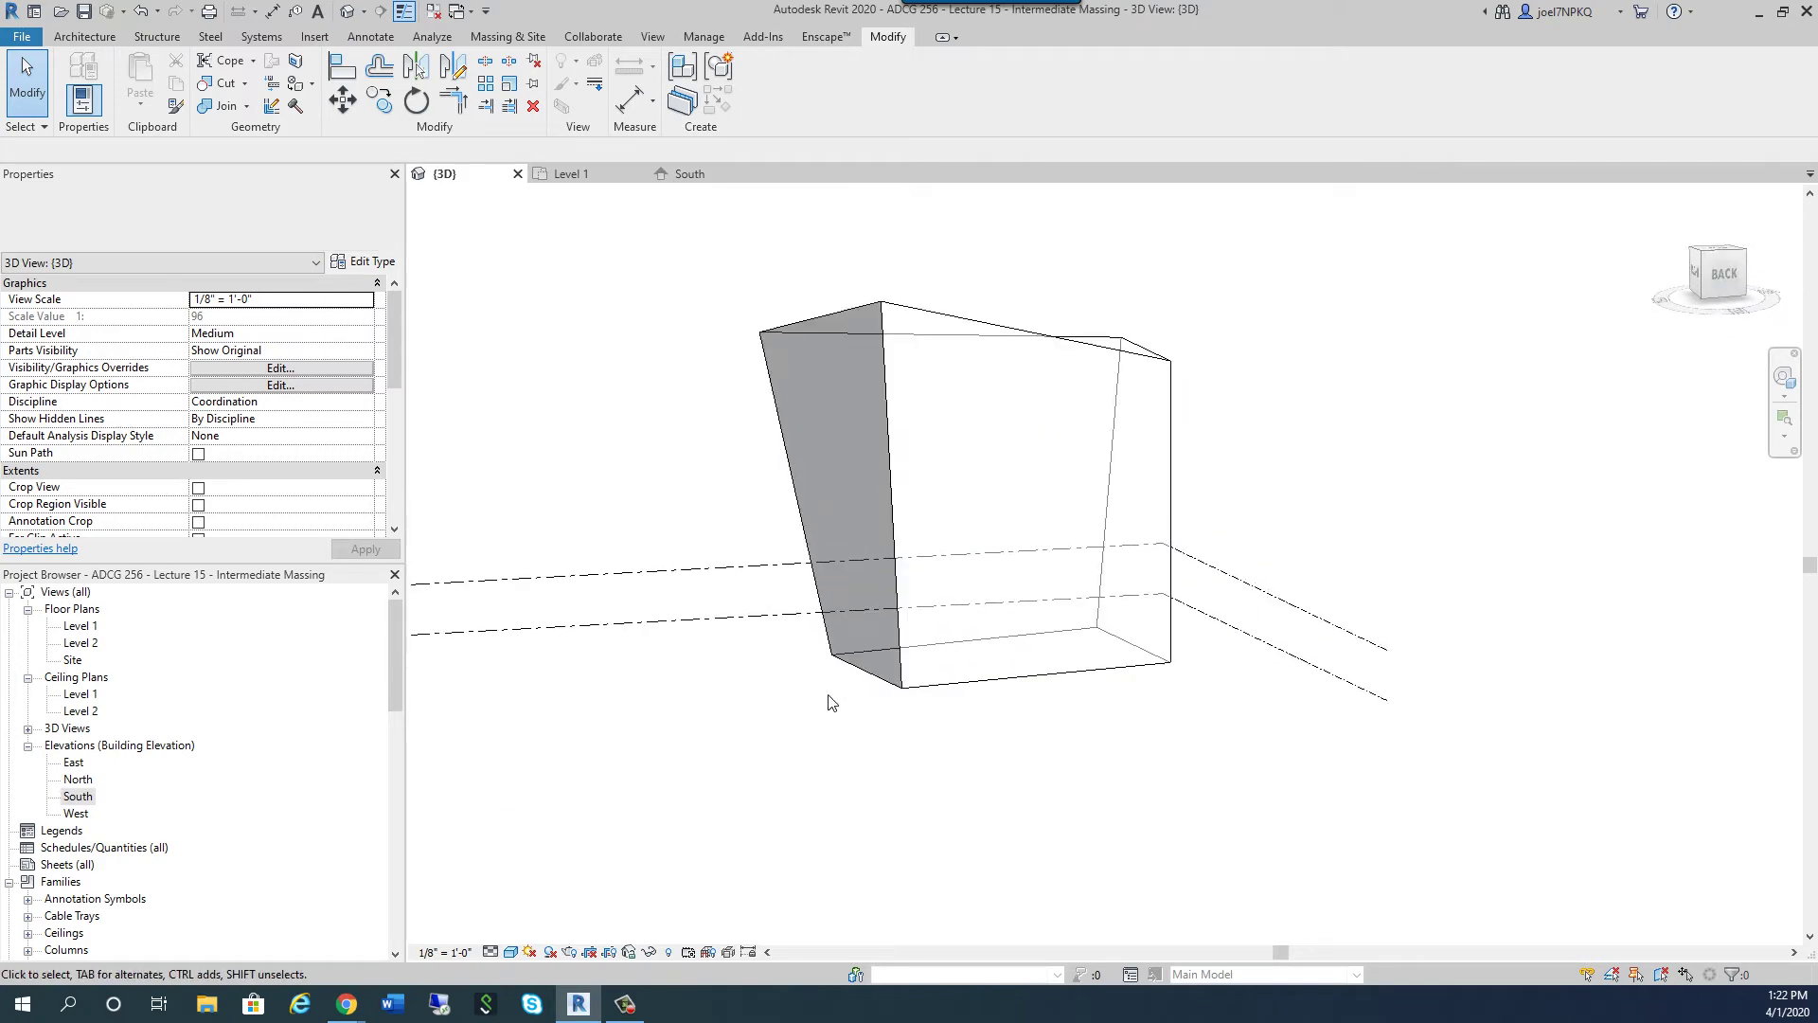
{"action": "left_click", "coordinate": [510, 952]}
{"action": "left_click", "coordinate": [568, 906]}
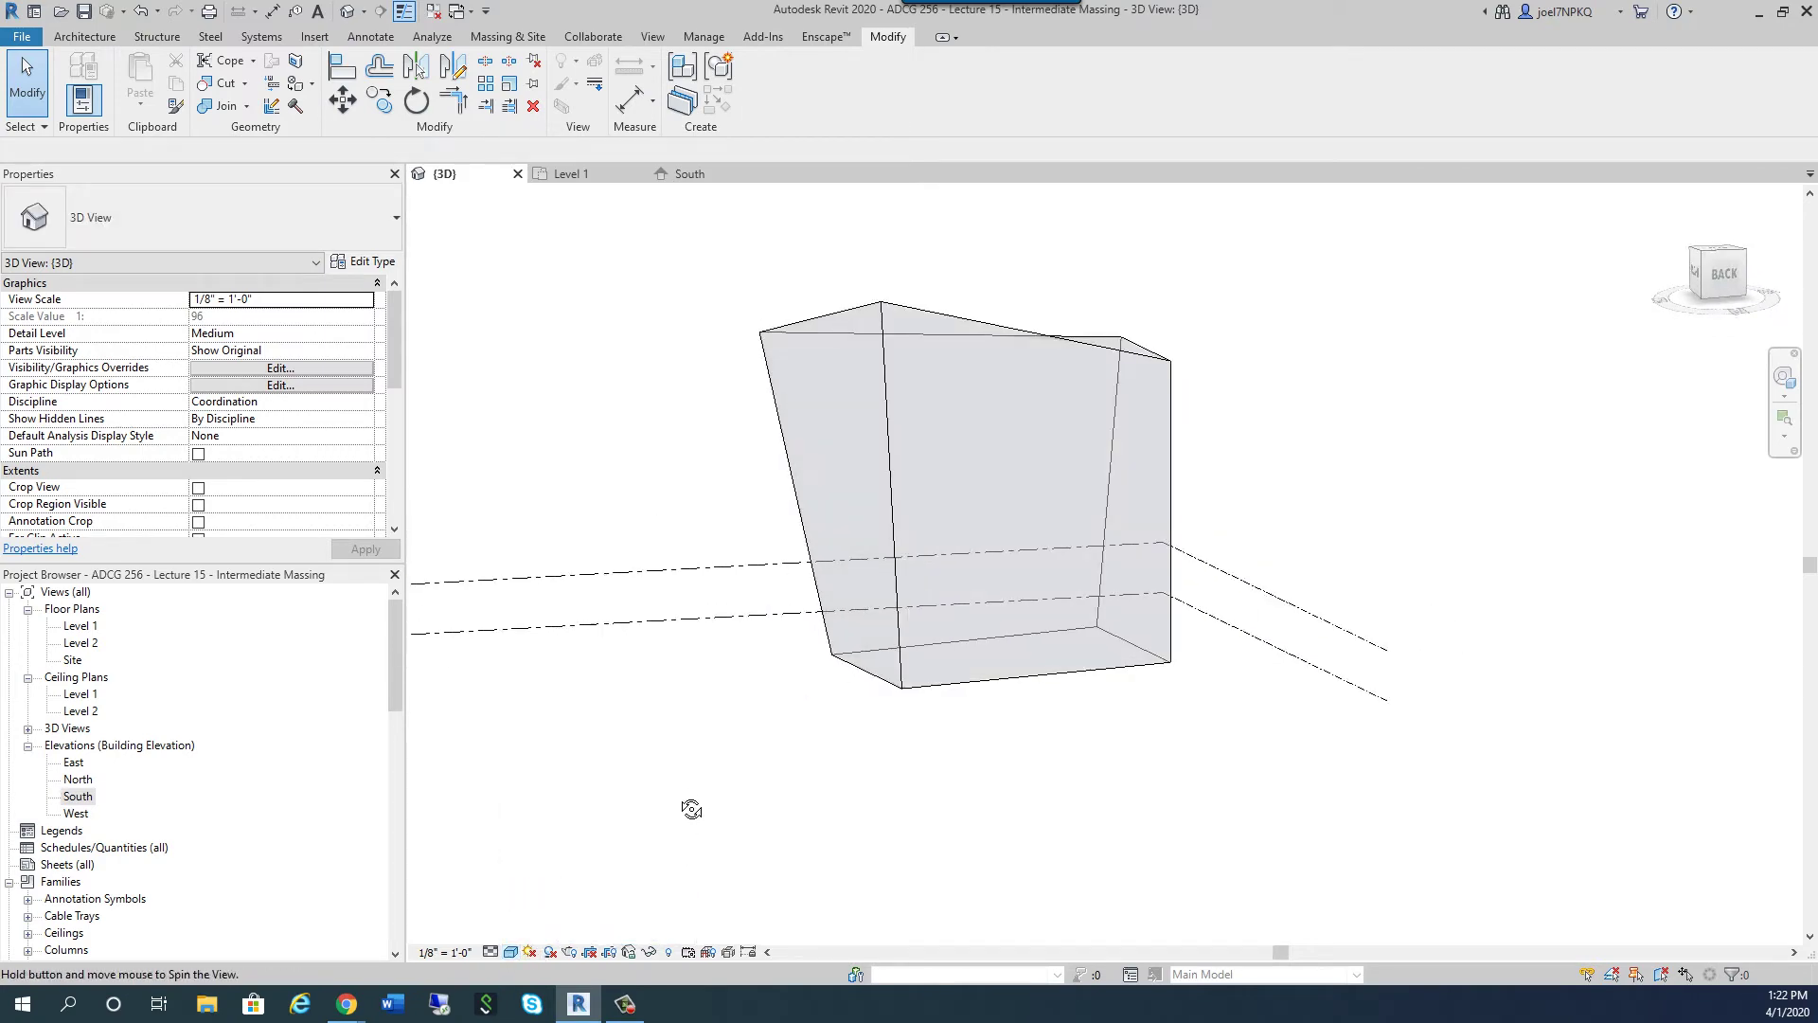
{"action": "middle_click_drag", "start_coordinate": [691, 808], "coordinate": [1115, 911], "text": "shift"}
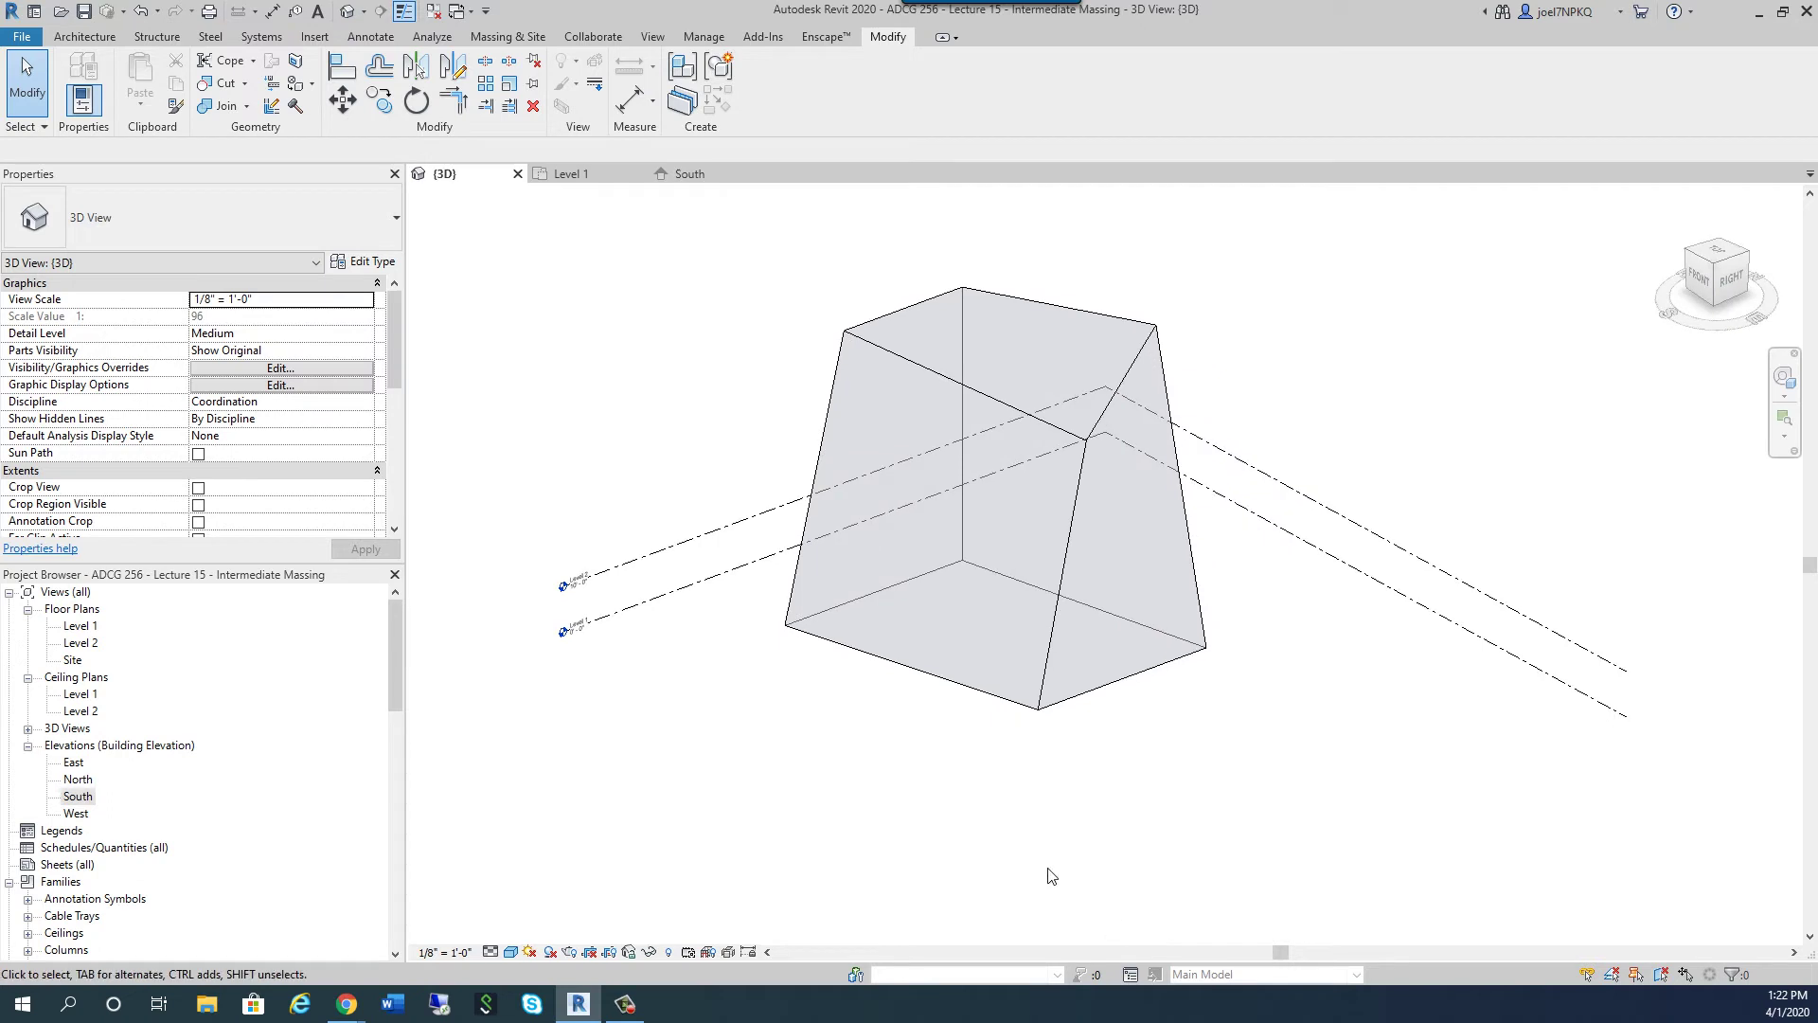
{"action": "left_click", "coordinate": [697, 176]}
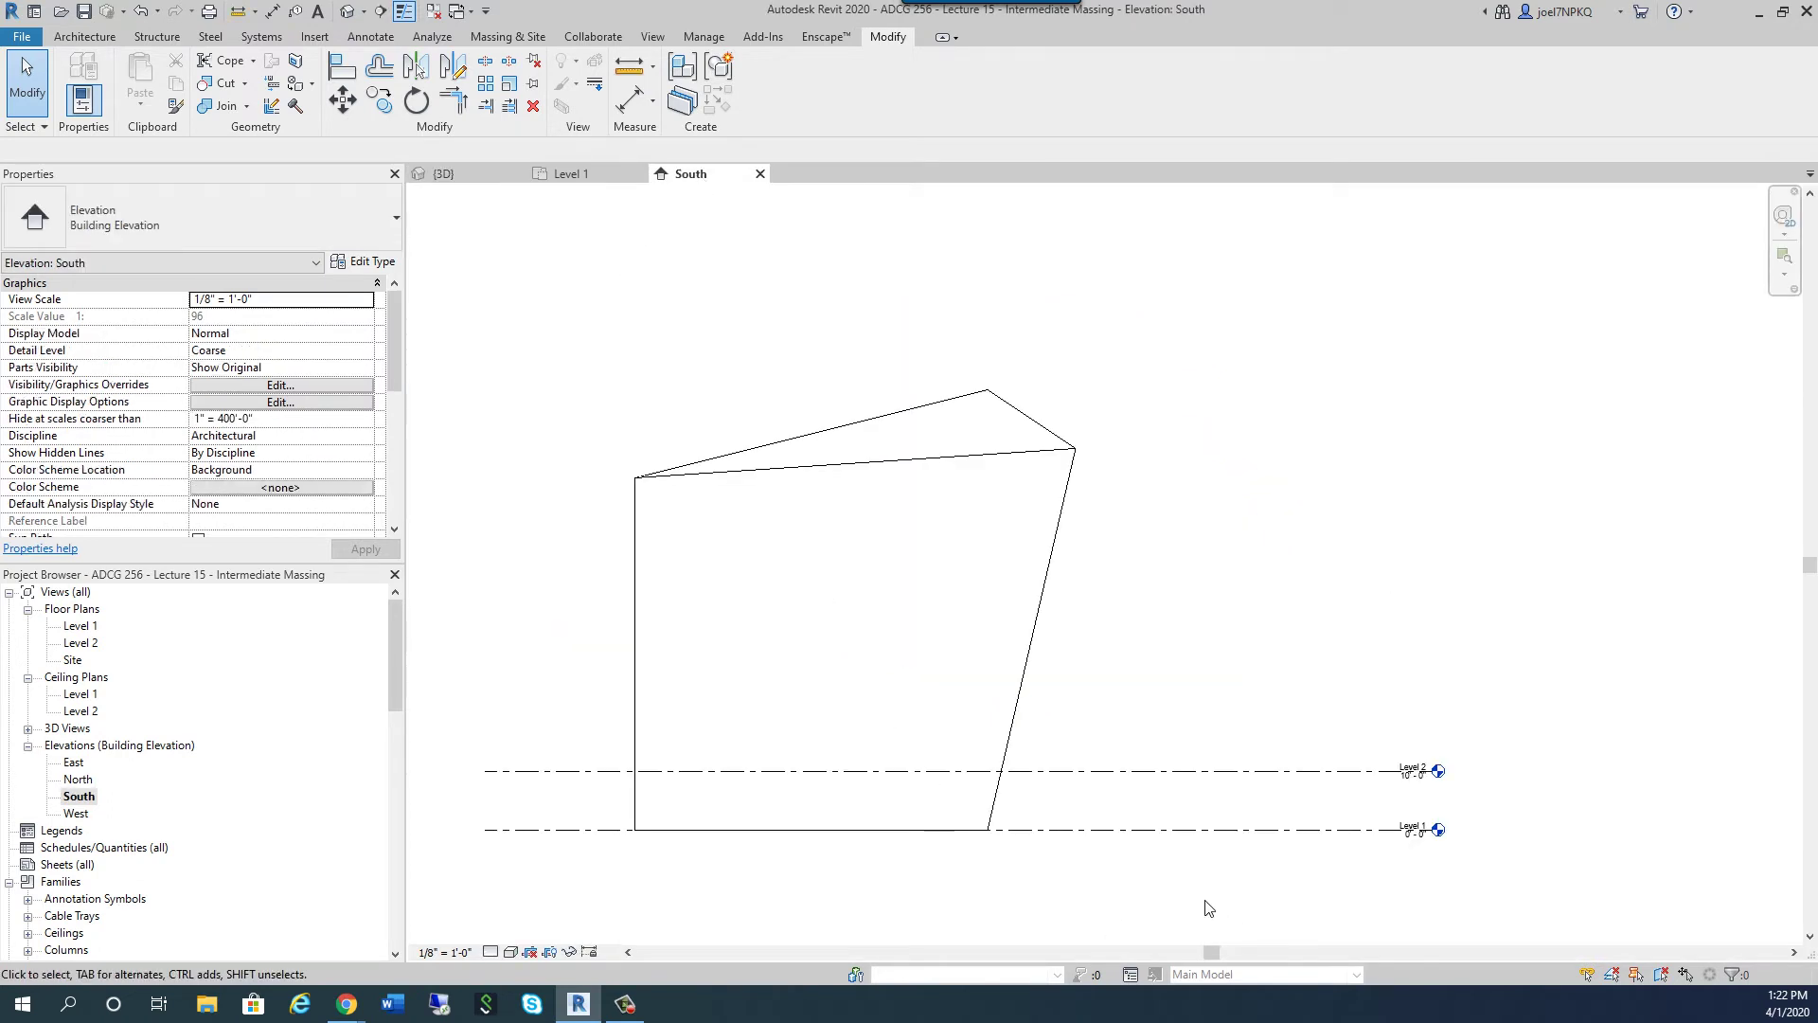
Change Level 2's elevation from 10'-0" to 12'-0"
{"action": "scroll", "coordinate": [1207, 908], "scroll_direction": "up", "scroll_amount": 1}
{"action": "middle_click_drag", "start_coordinate": [1190, 913], "coordinate": [1238, 880]}
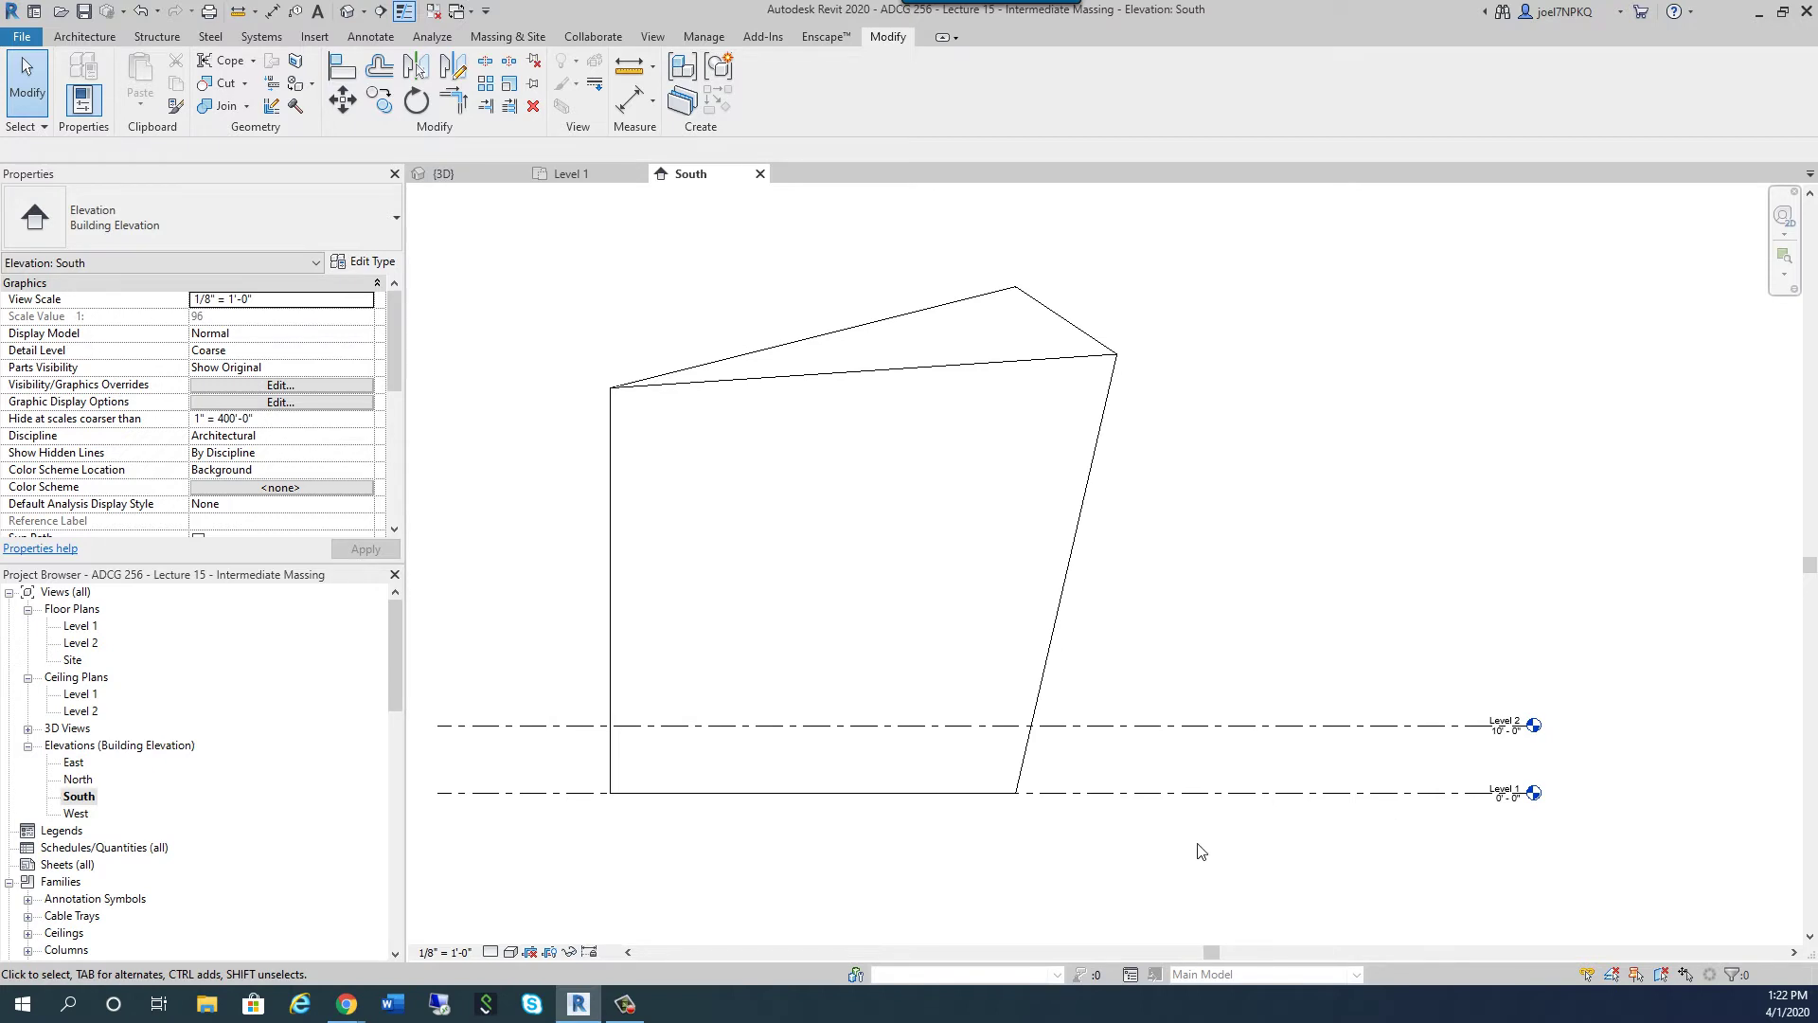
{"action": "left_click", "coordinate": [1504, 730]}
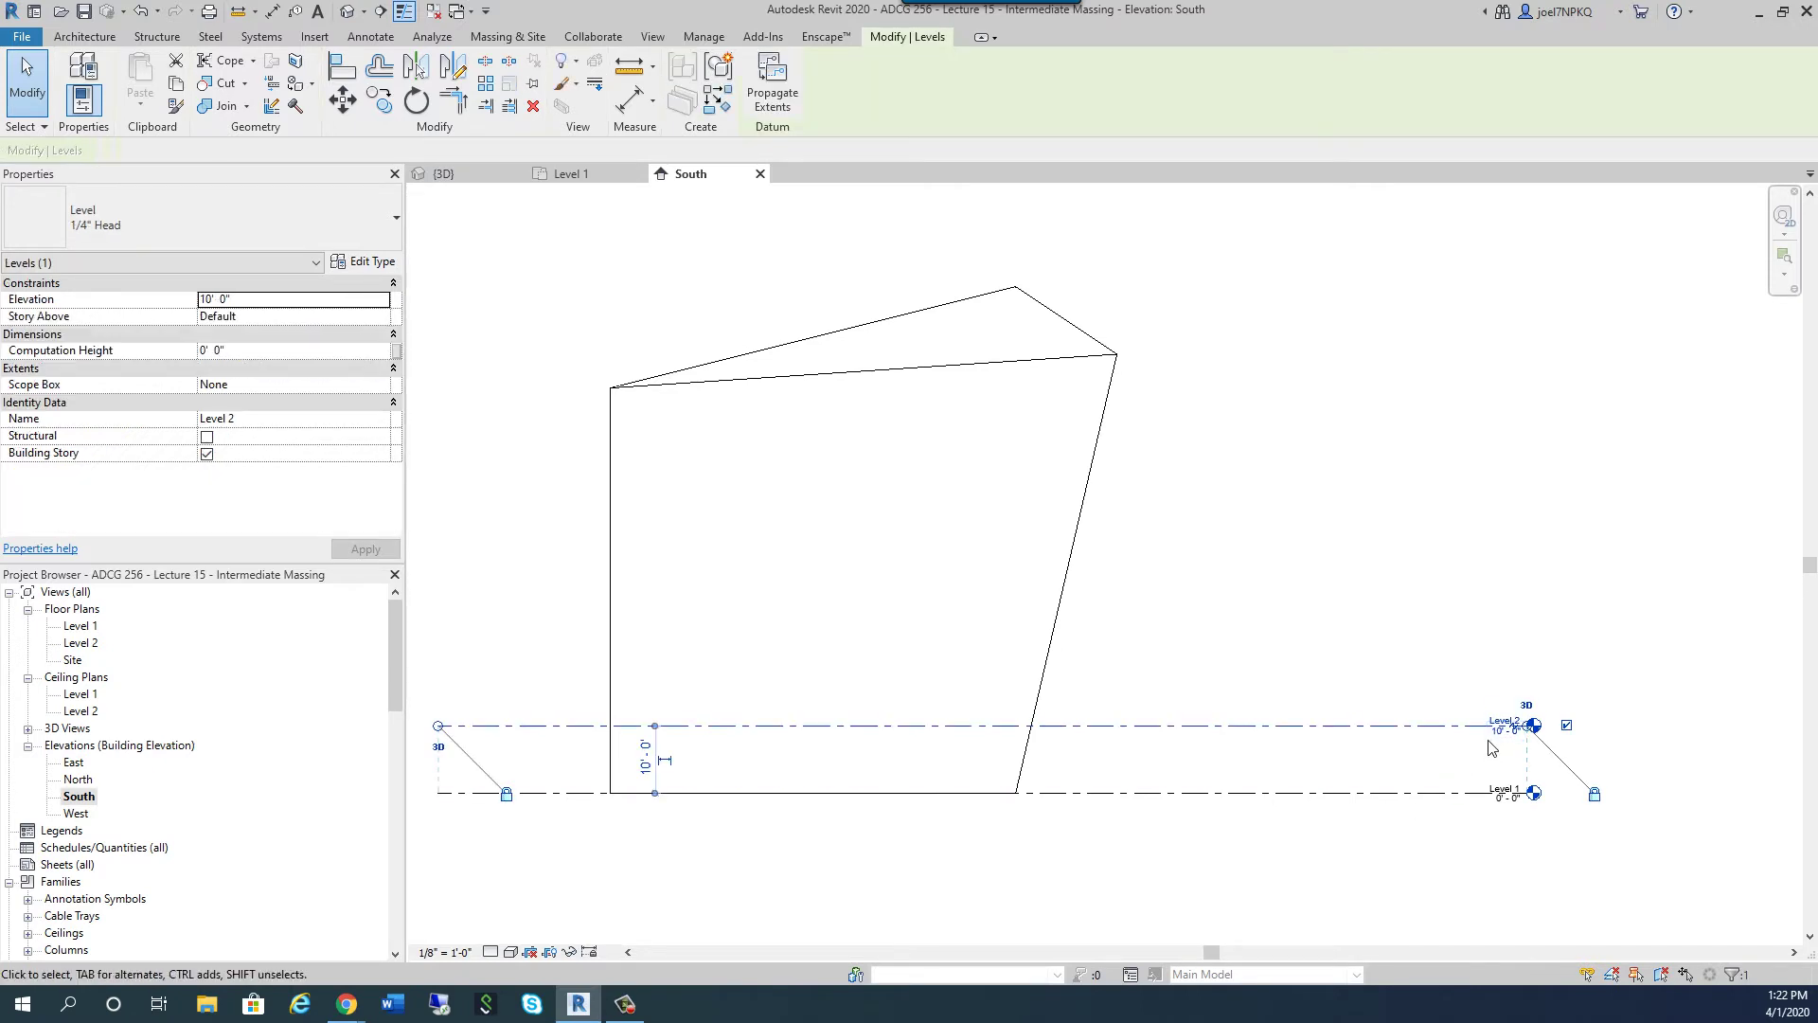
{"action": "left_click", "coordinate": [1504, 730]}
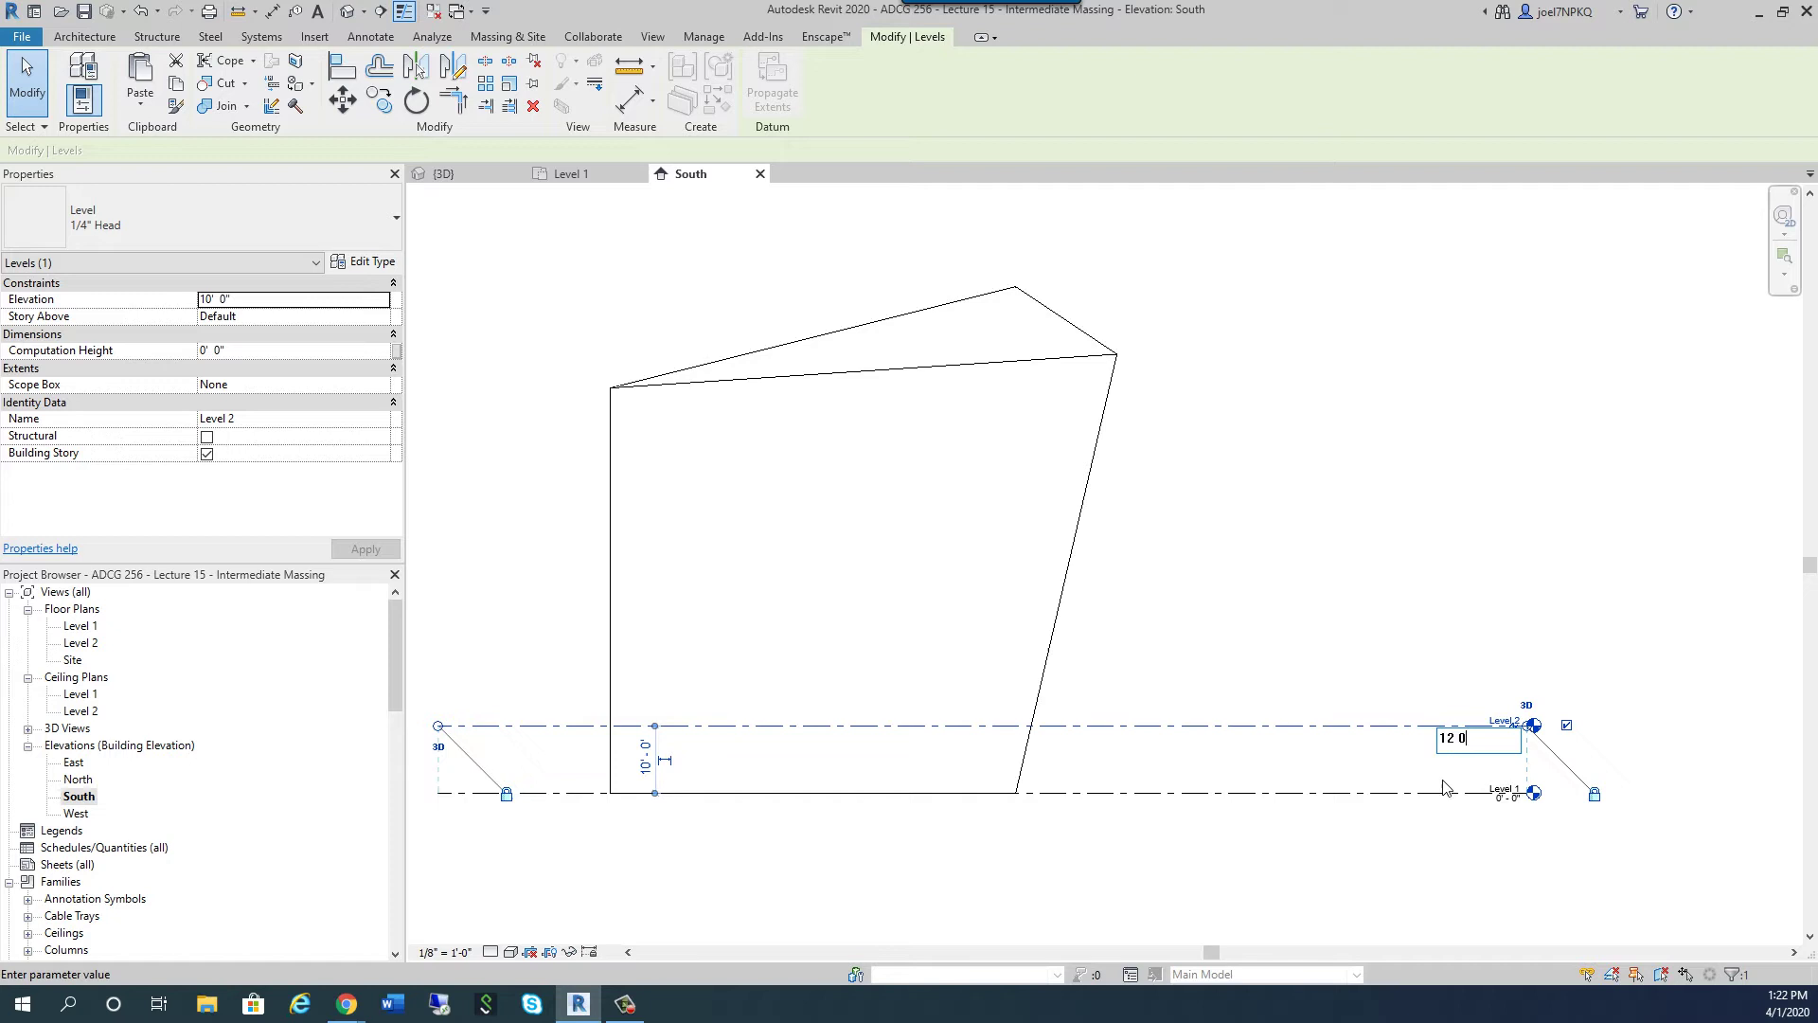
{"action": "type", "text": "12 0"}
{"action": "key", "text": "Return"}
{"action": "left_click", "coordinate": [1319, 479]}
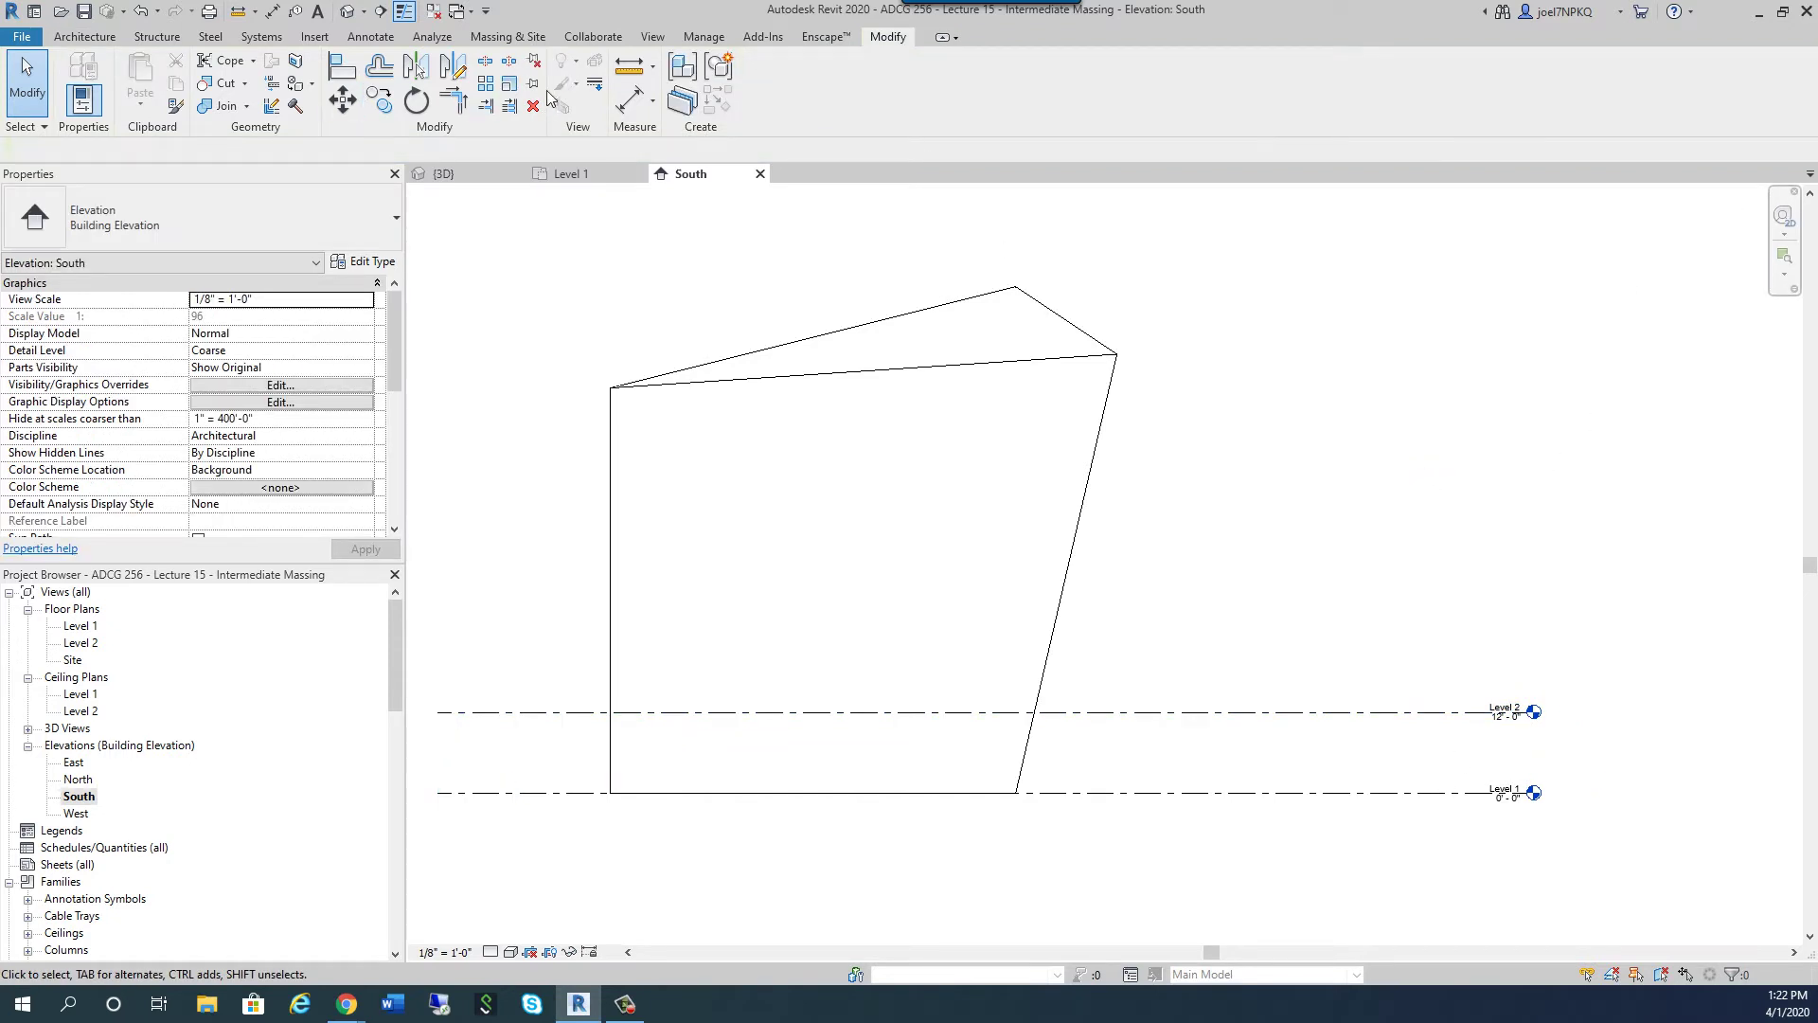
Draw Level 3 at 24'-0" and Level 4 at 36'-0" with the Level tool
{"action": "left_click", "coordinate": [84, 36]}
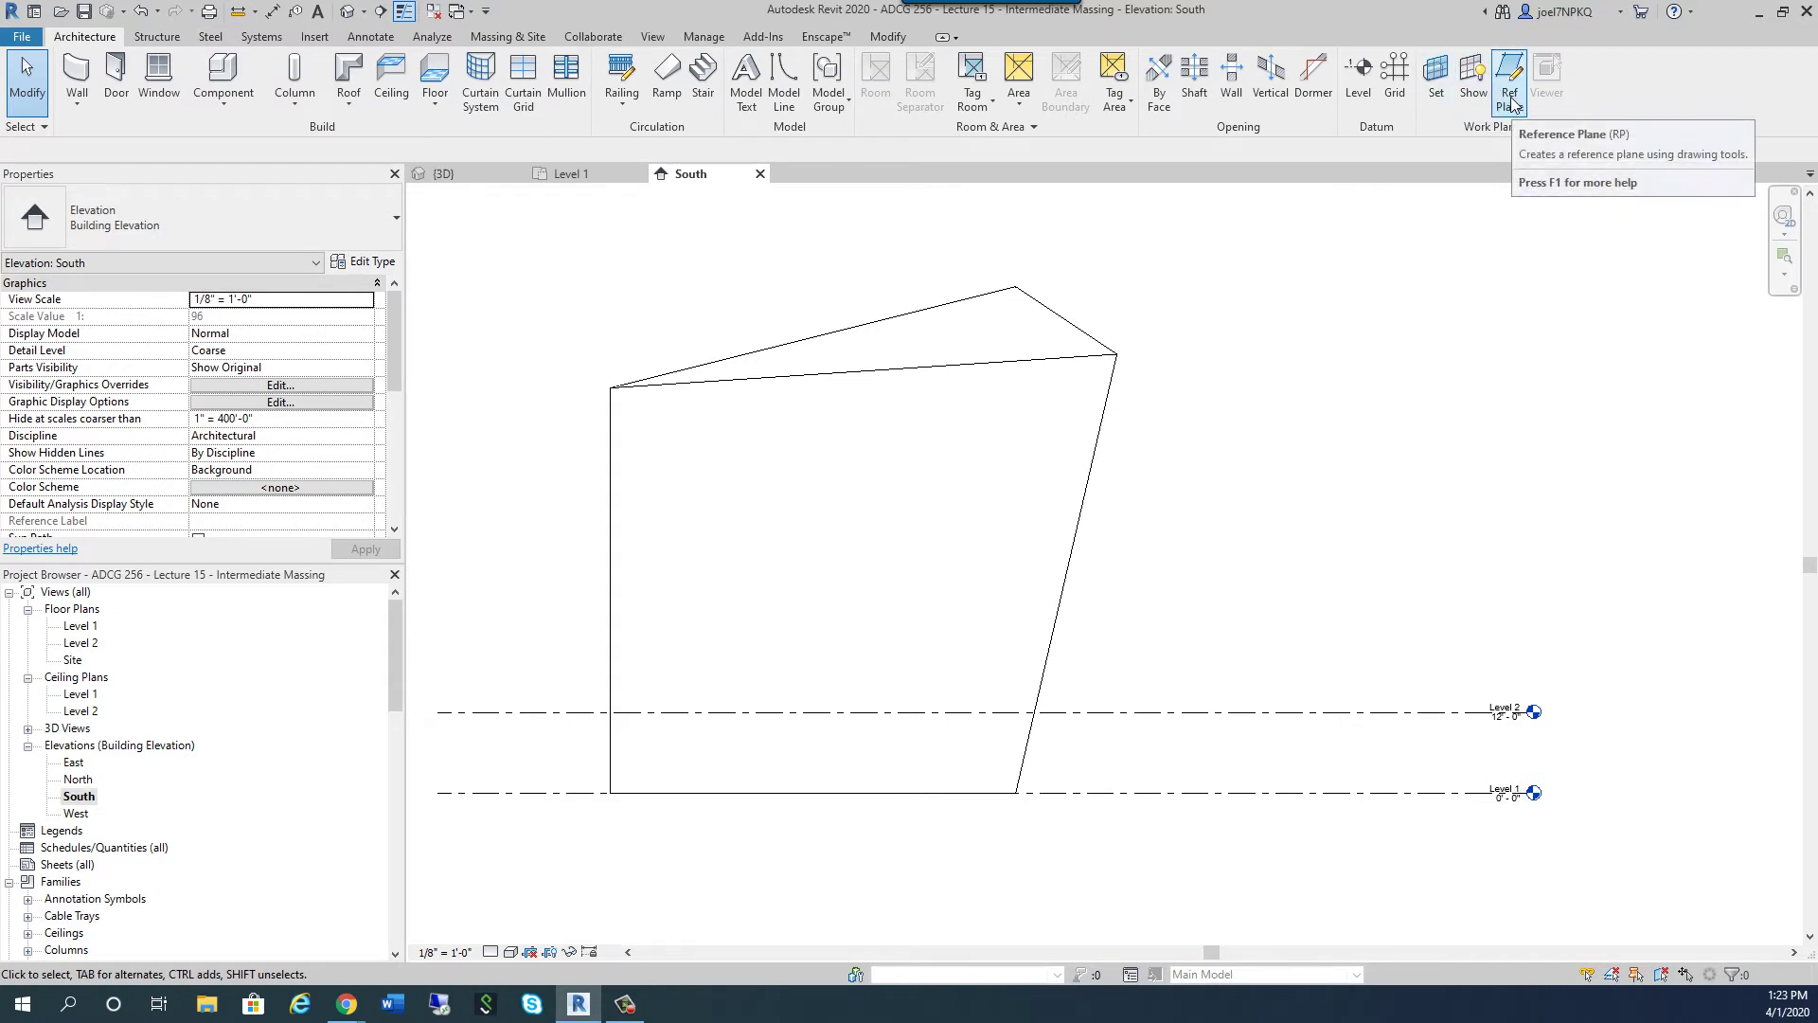
{"action": "left_click", "coordinate": [1358, 78]}
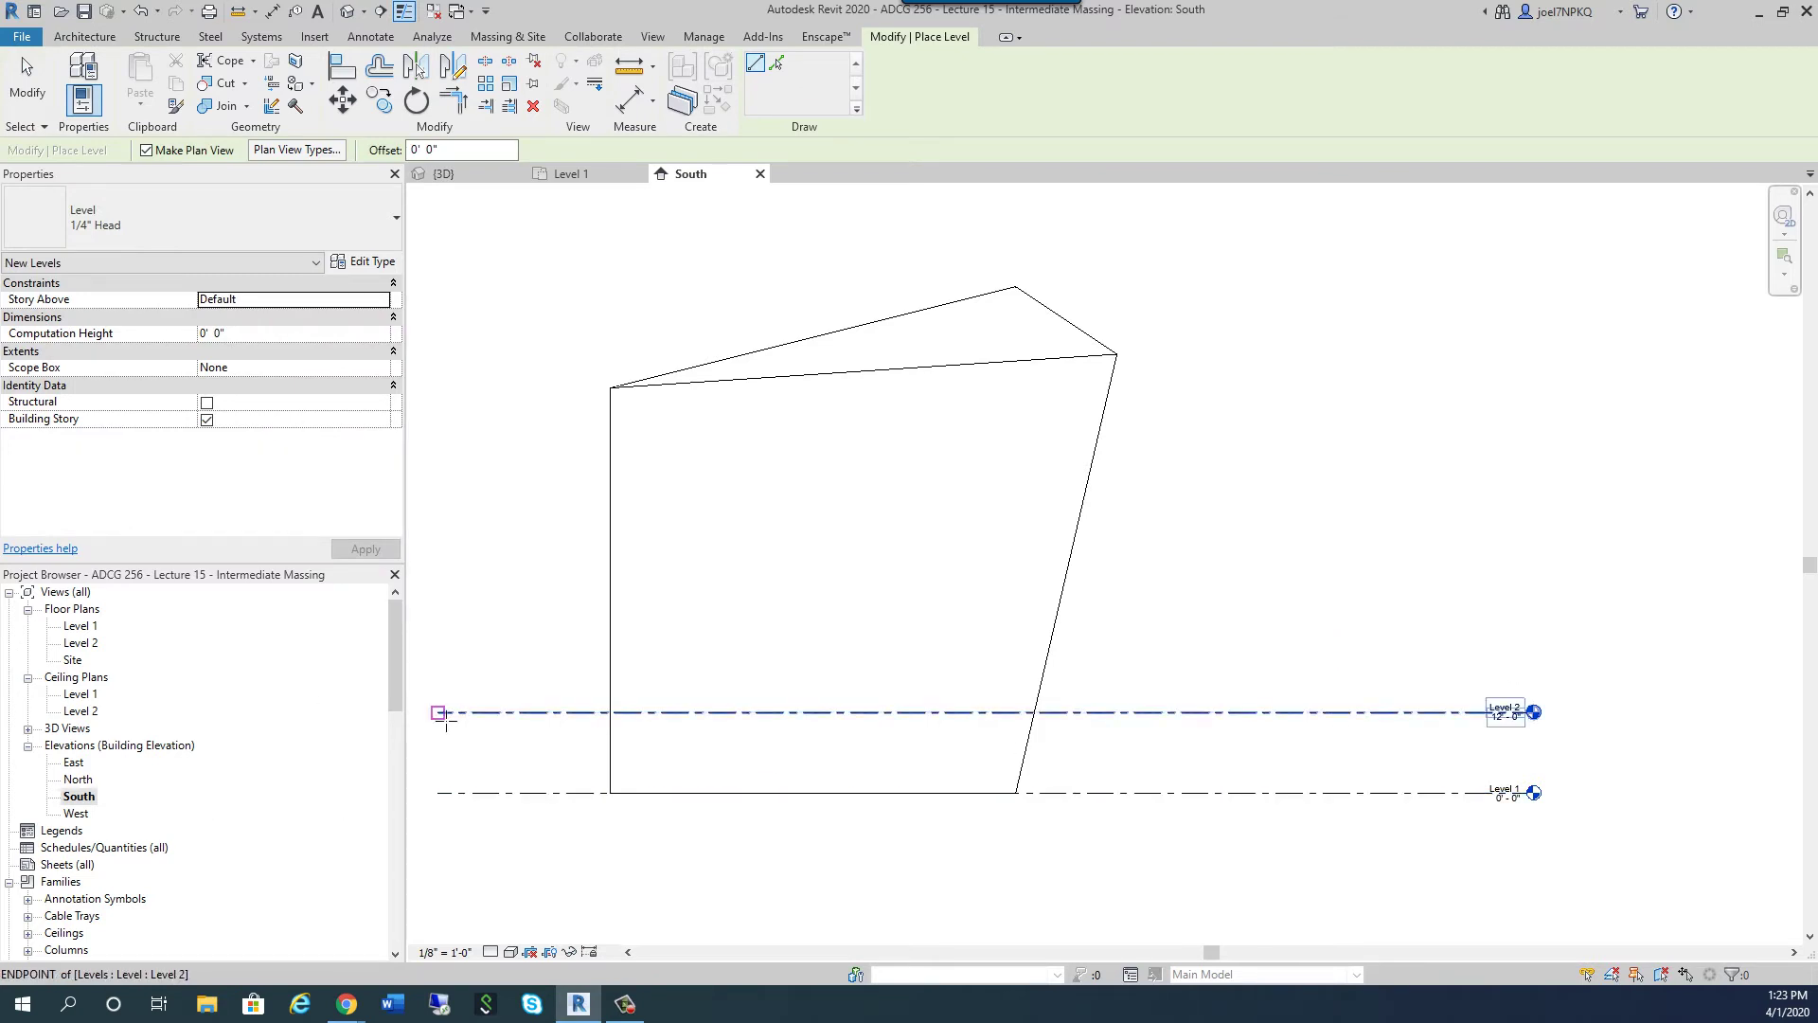
{"action": "middle_click_drag", "start_coordinate": [456, 649], "coordinate": [606, 618]}
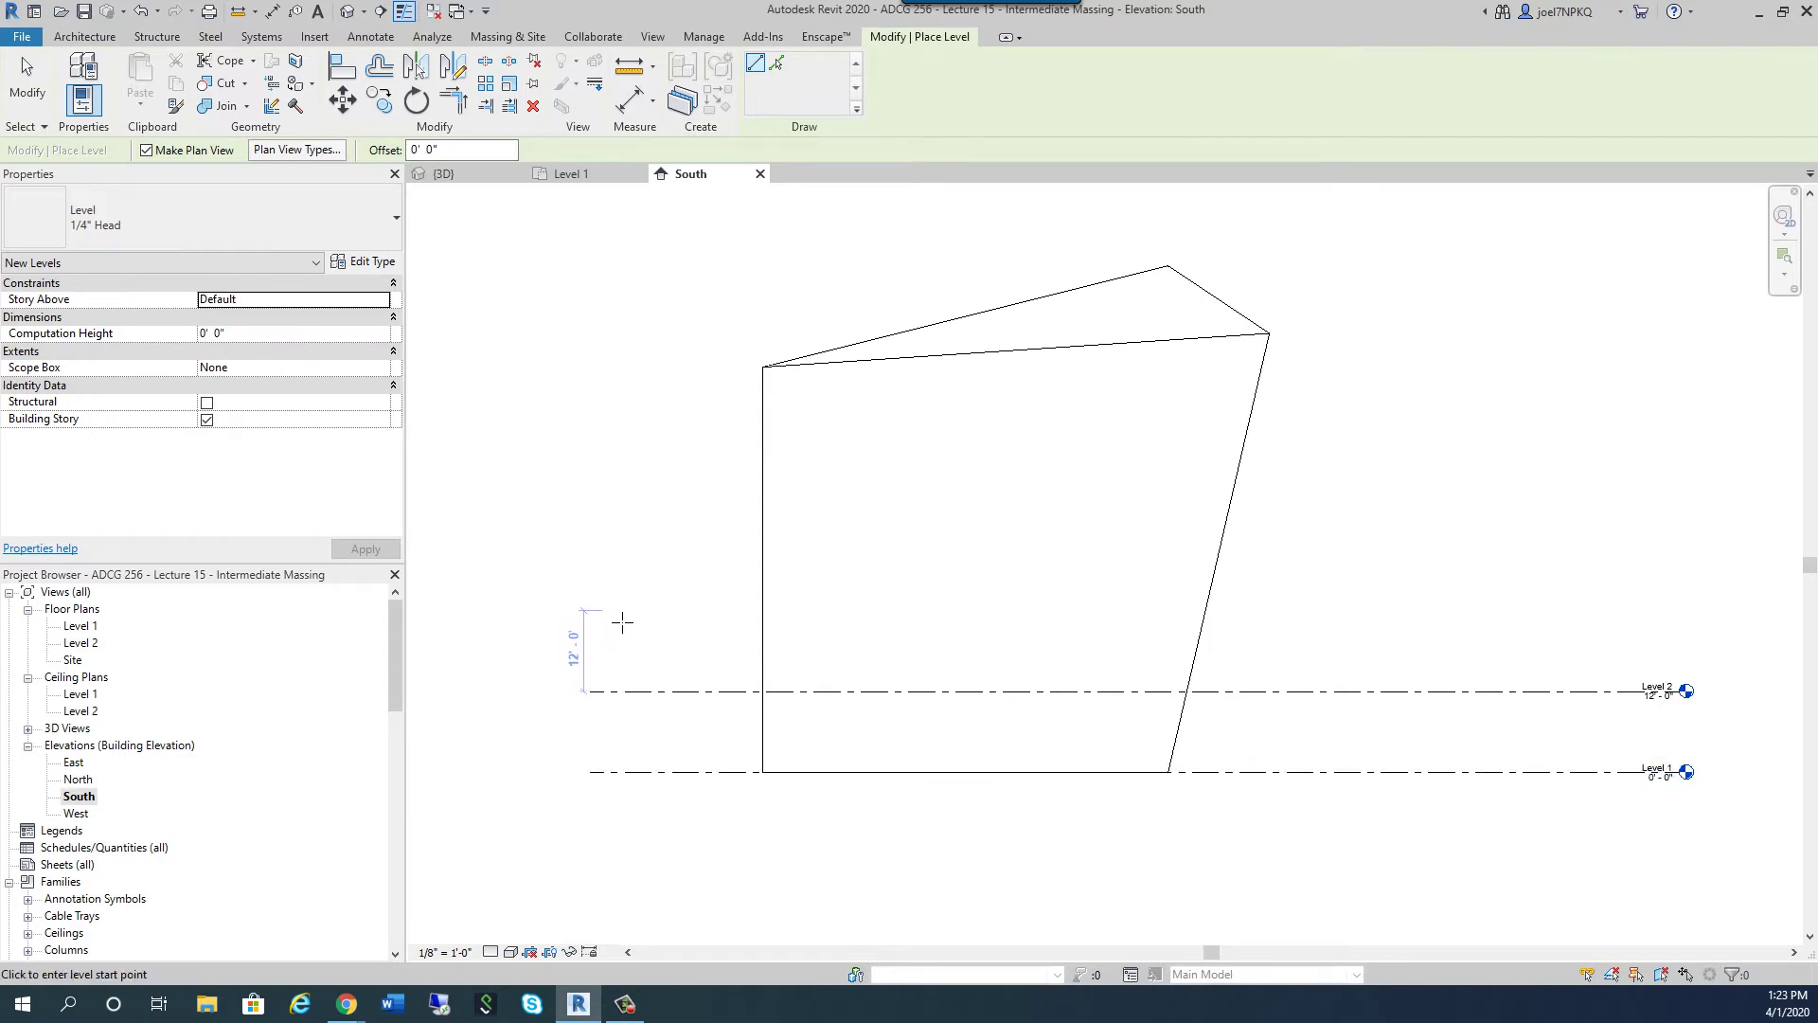
{"action": "left_click", "coordinate": [617, 610]}
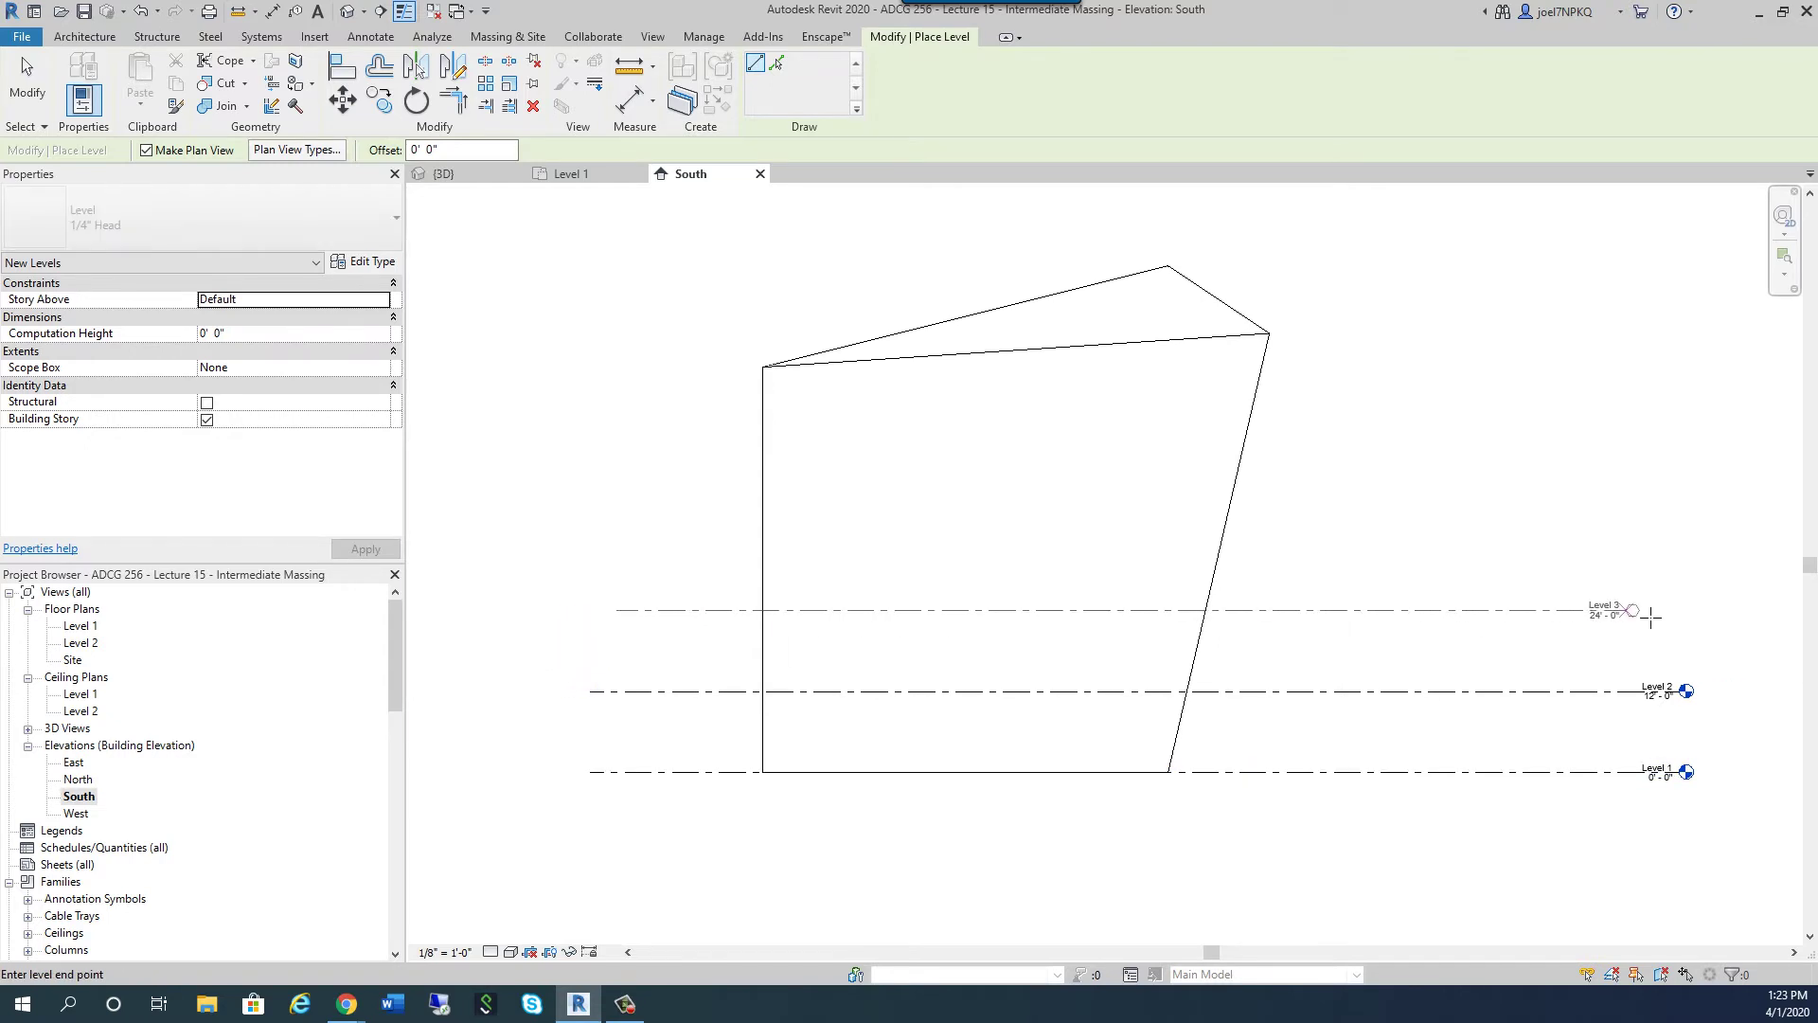
{"action": "left_click", "coordinate": [1684, 614]}
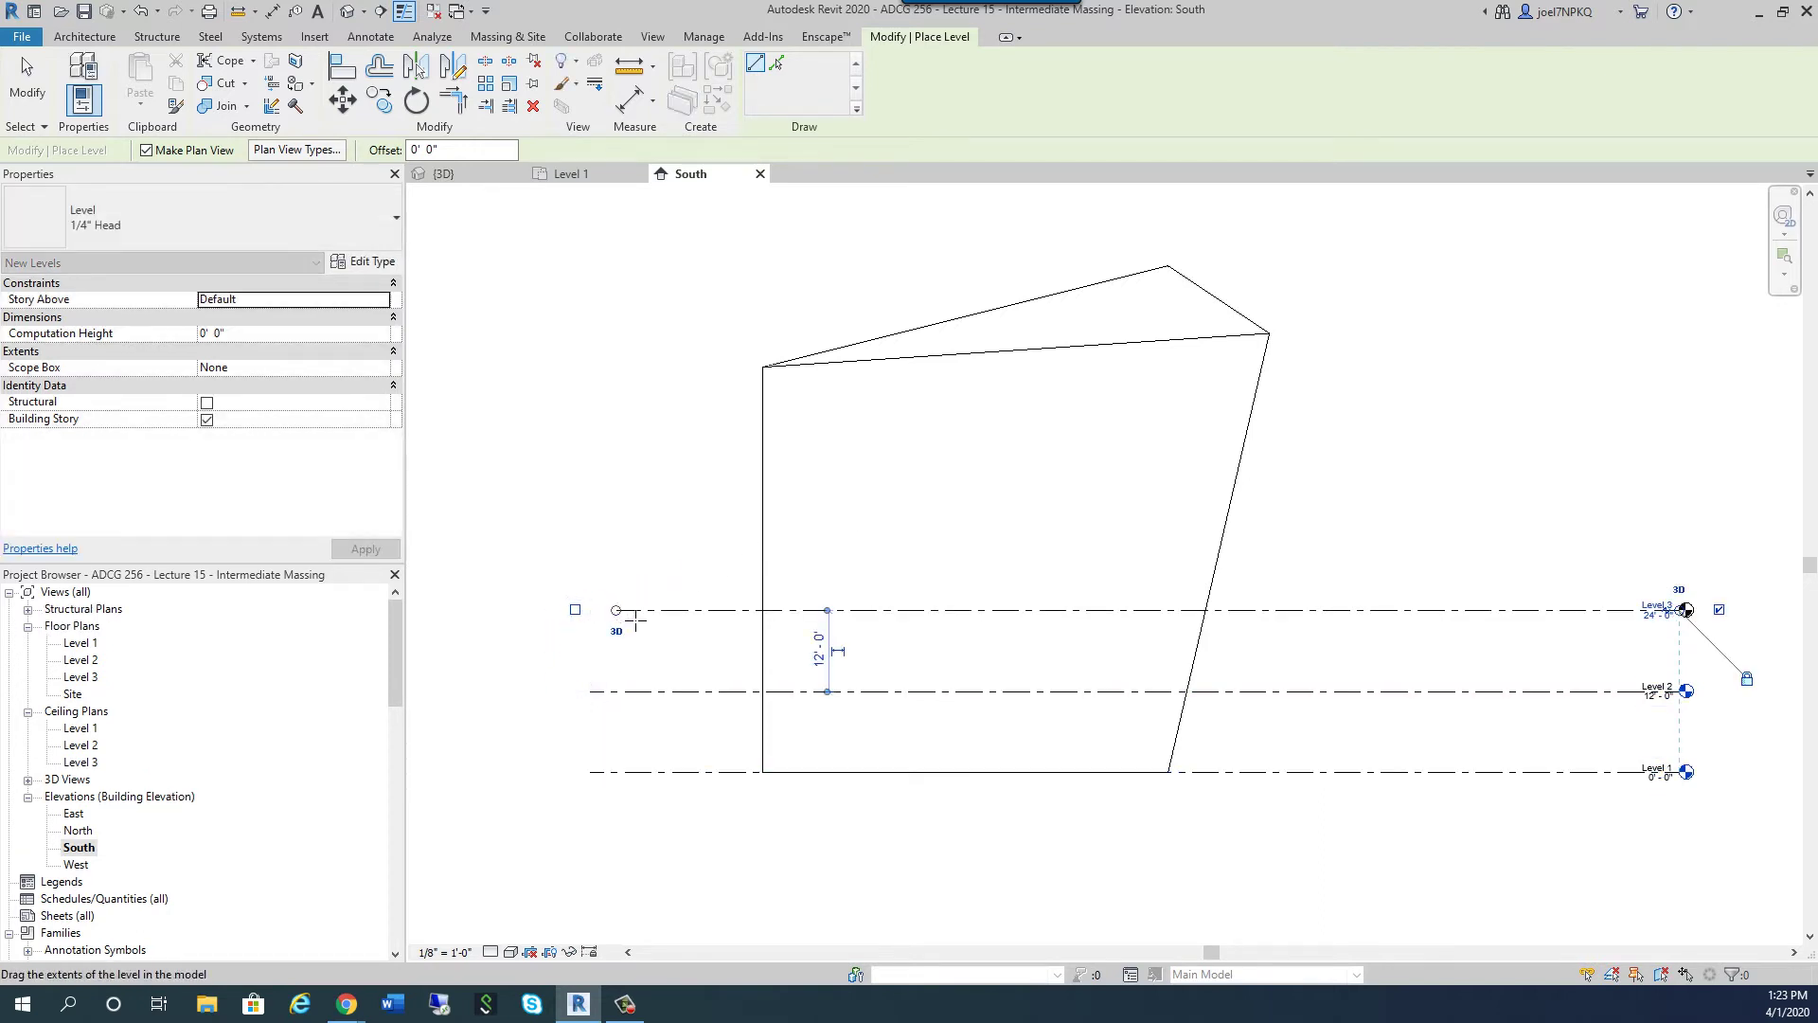
{"action": "left_click", "coordinate": [690, 538]}
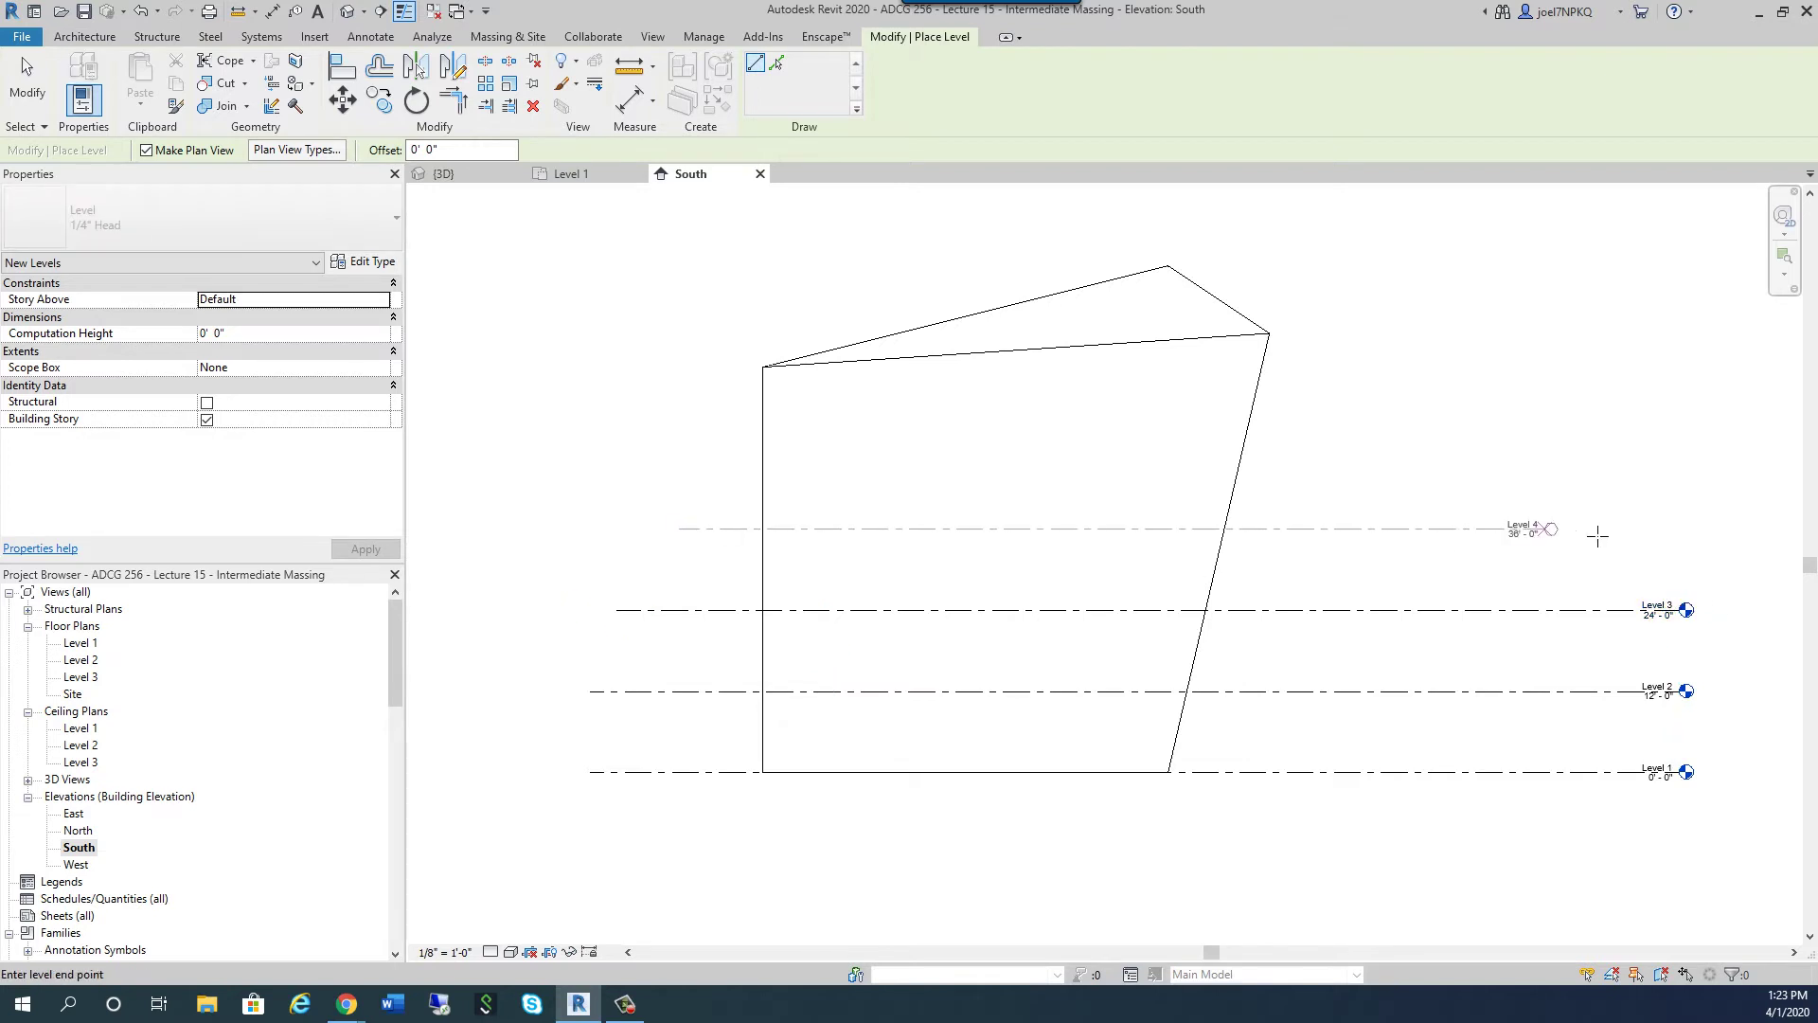
{"action": "left_click", "coordinate": [1695, 536]}
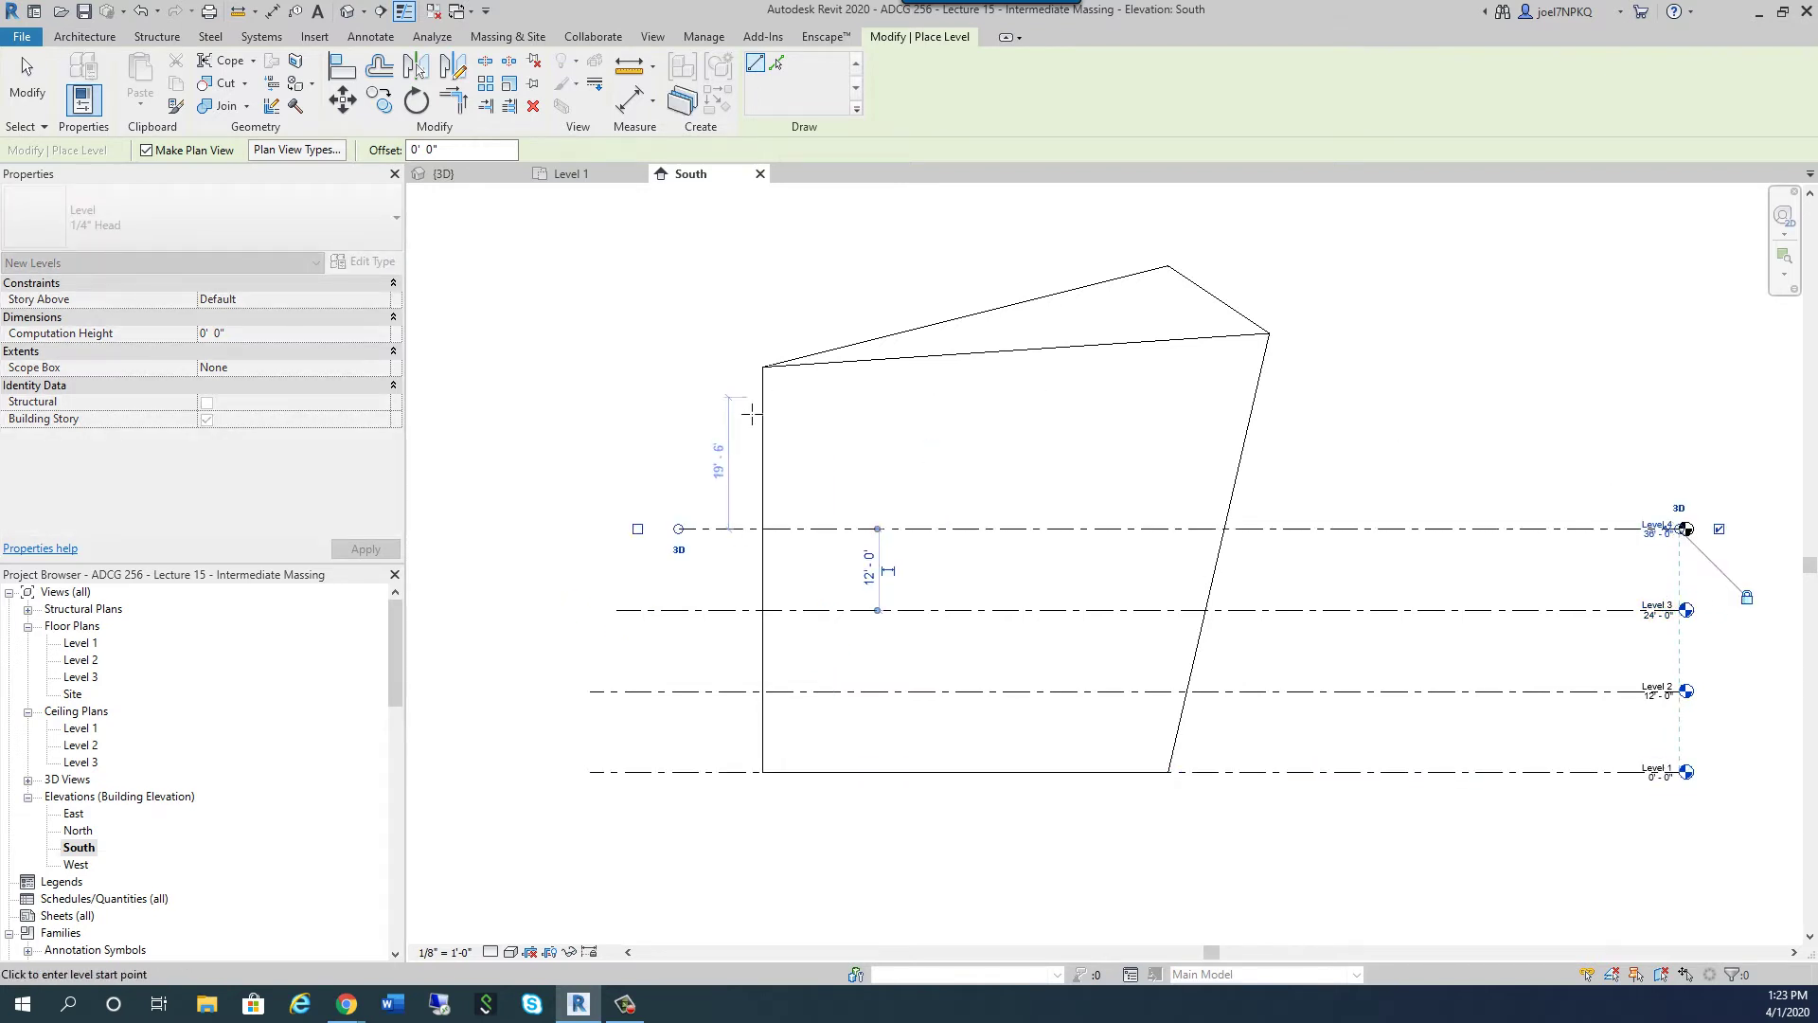
{"action": "key", "text": "Escape"}
{"action": "key", "text": "Escape"}
Copy Level 4 up 12' with CO to create Level 5 at 48'-0", removing the extra Level 6
{"action": "left_click", "coordinate": [1335, 536]}
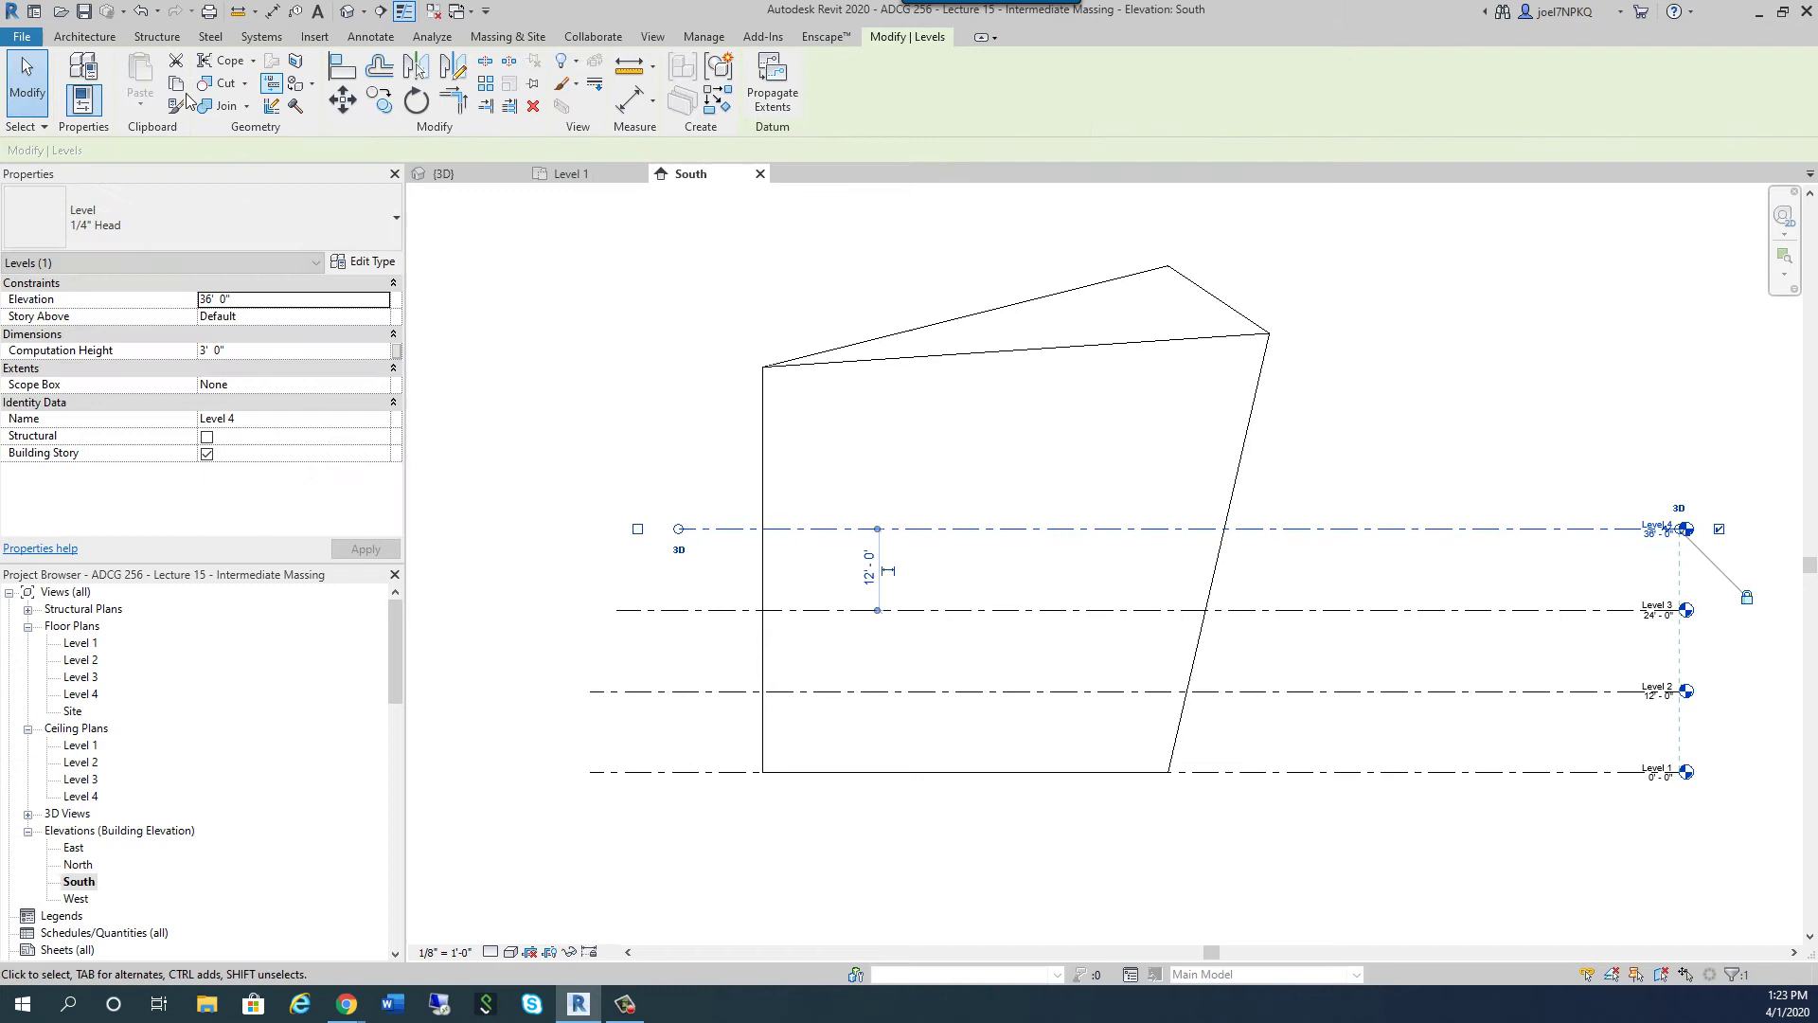
{"action": "key", "text": "c"}
{"action": "key", "text": "o"}
{"action": "left_click", "coordinate": [1386, 610]}
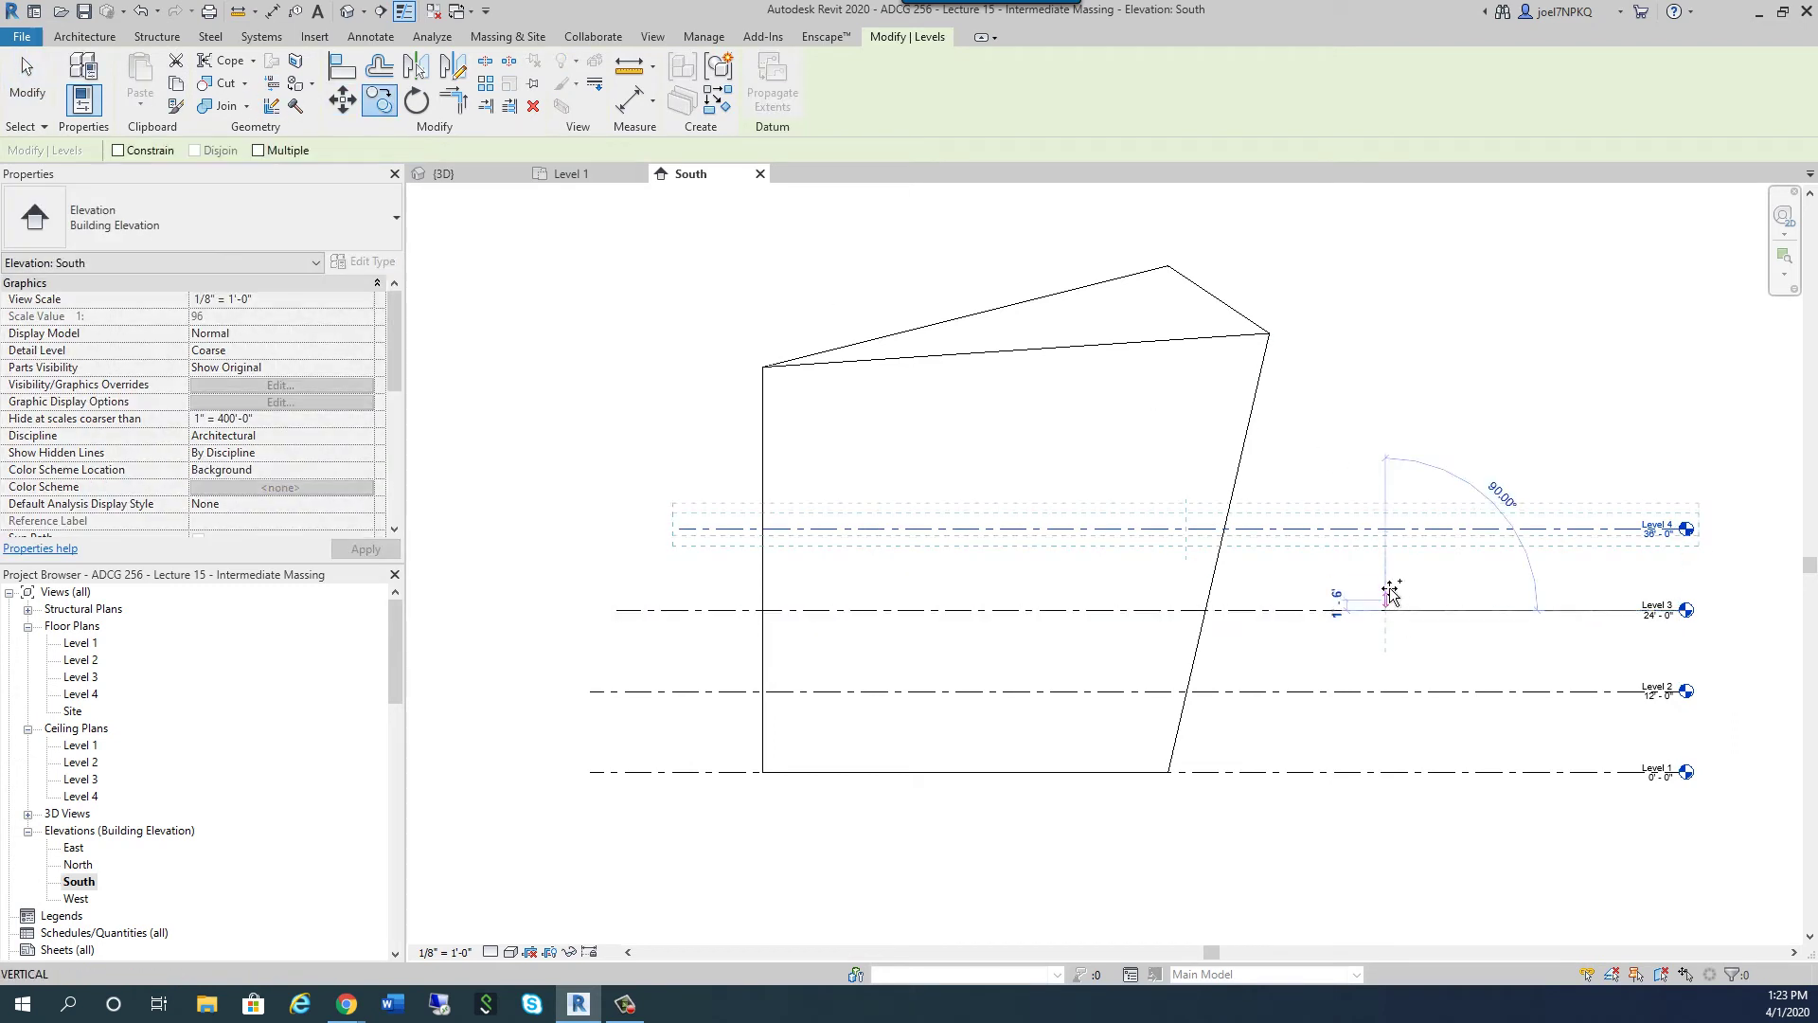
{"action": "left_click", "coordinate": [1393, 544]}
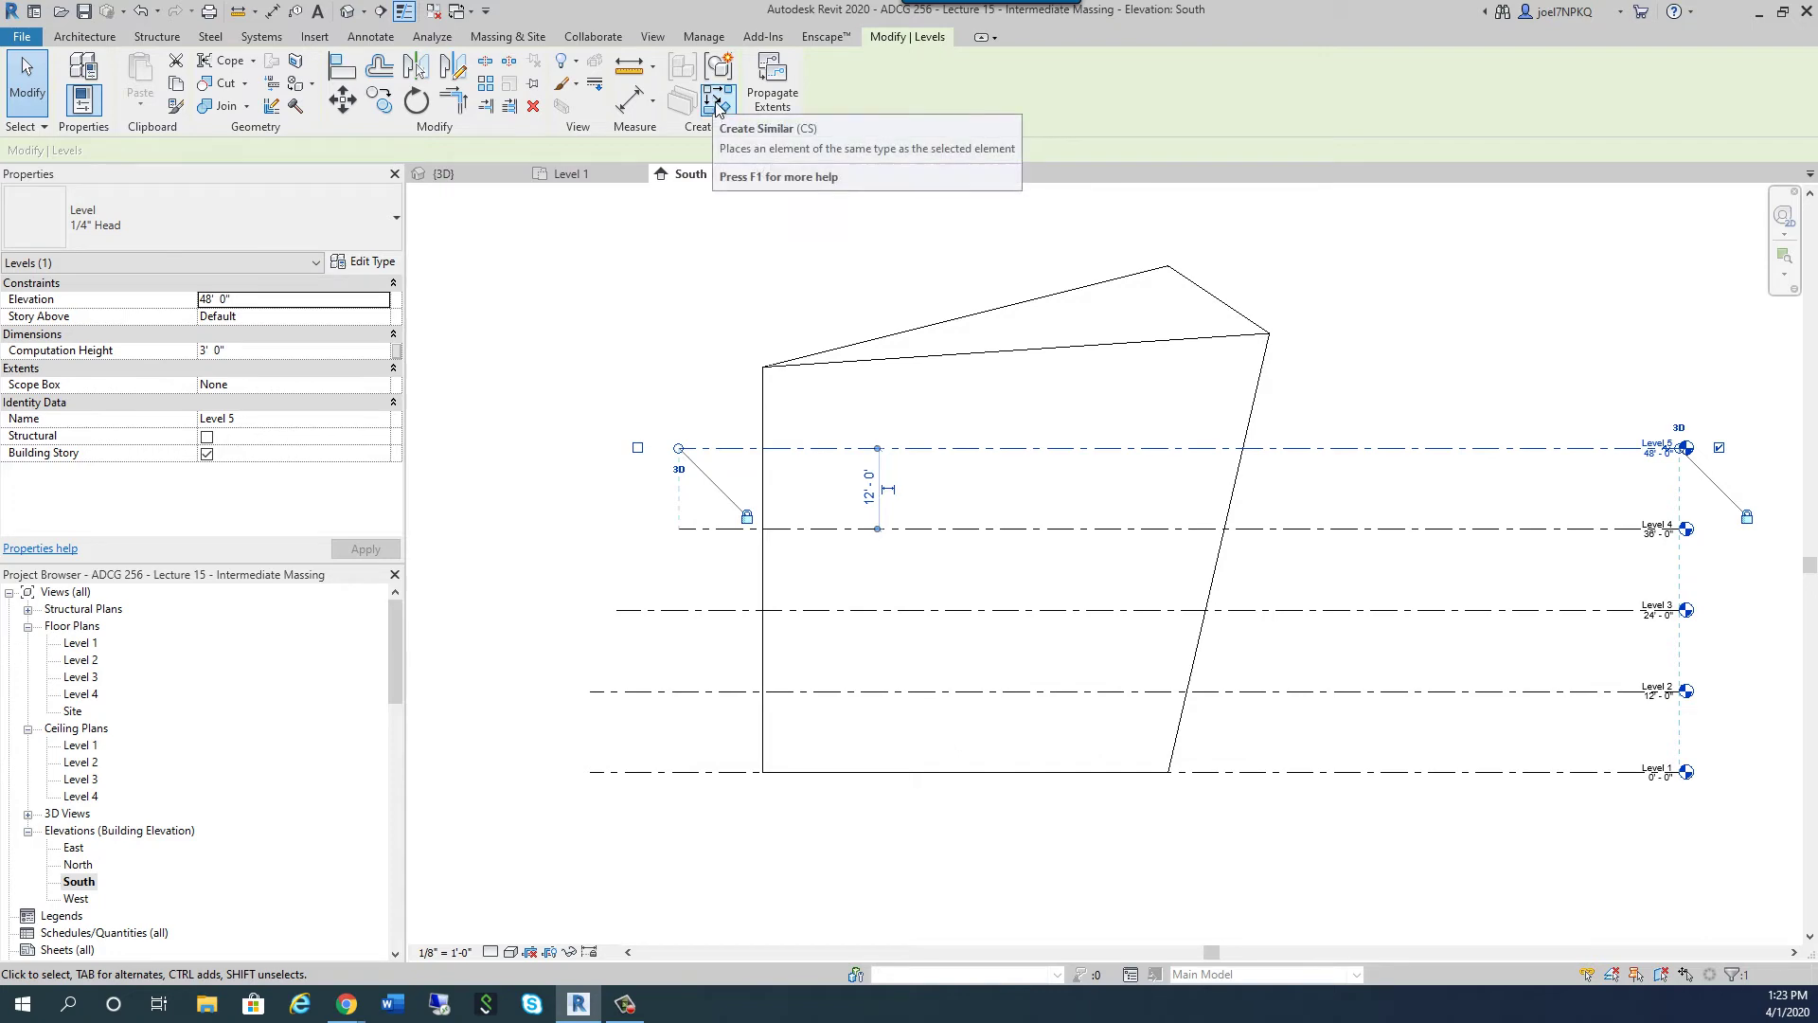
{"action": "key", "text": "c"}
{"action": "key", "text": "o"}
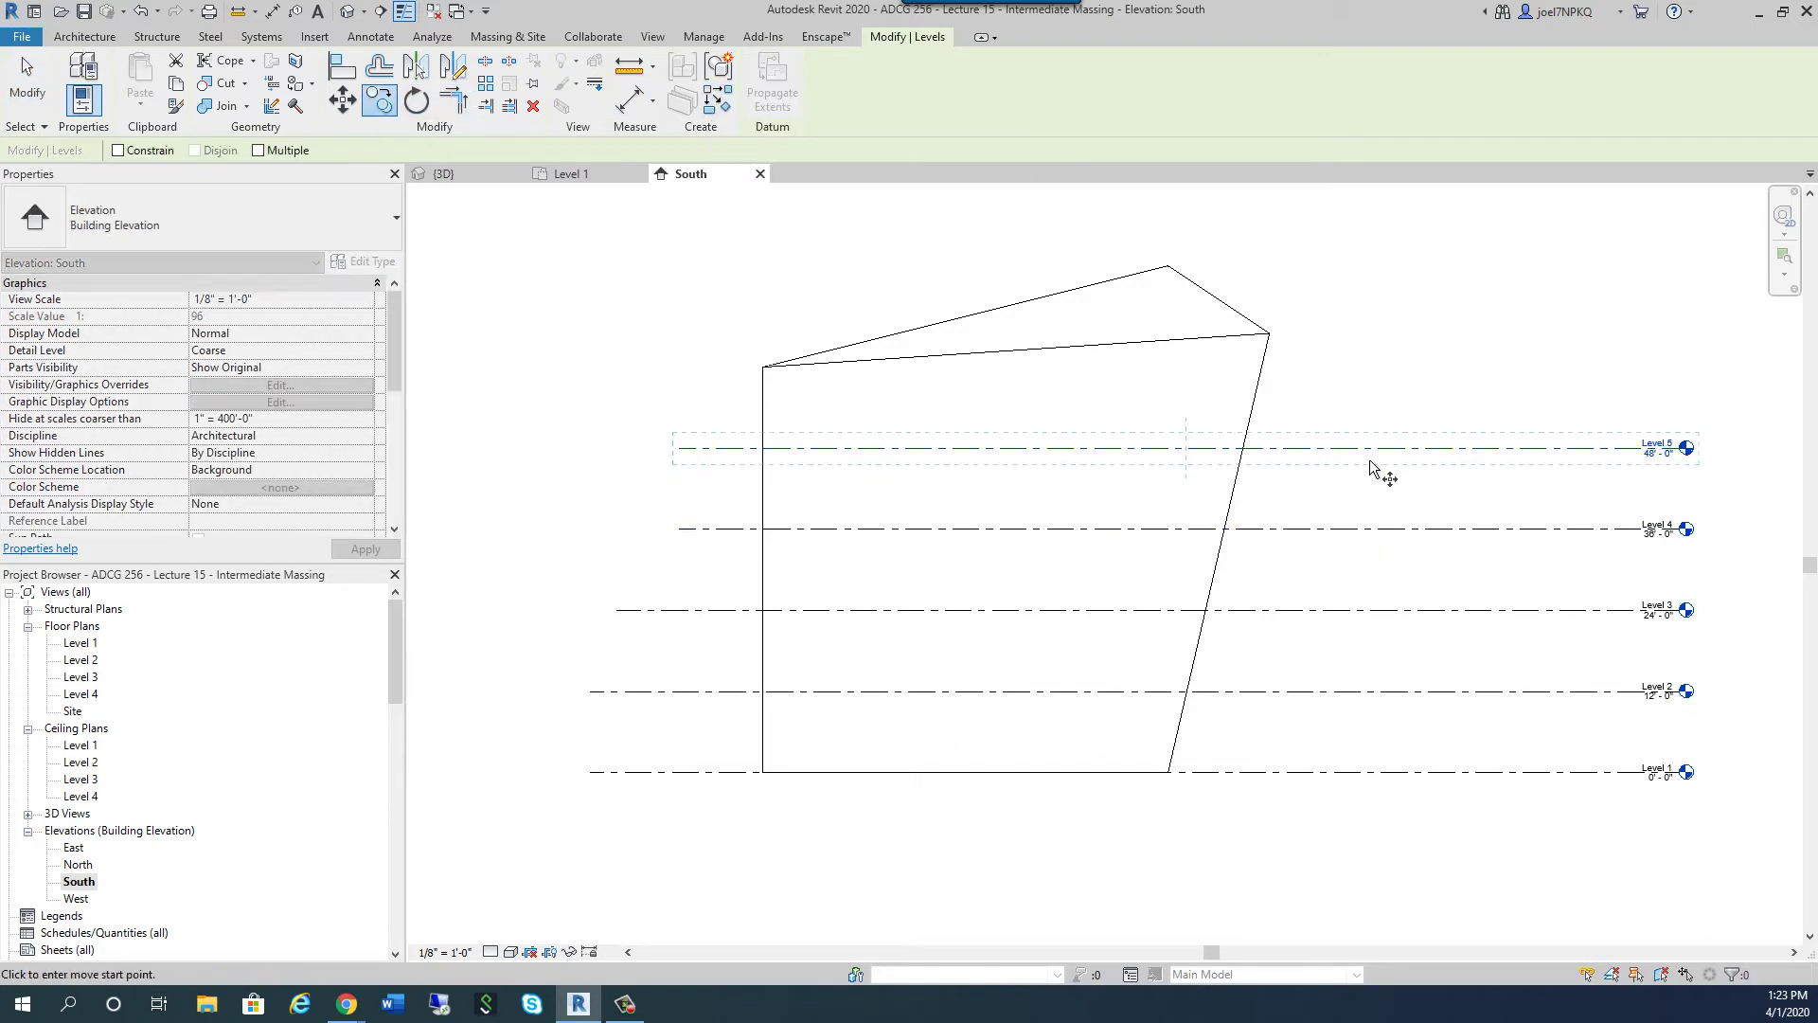
{"action": "left_click", "coordinate": [1375, 532]}
{"action": "left_click", "coordinate": [1364, 451]}
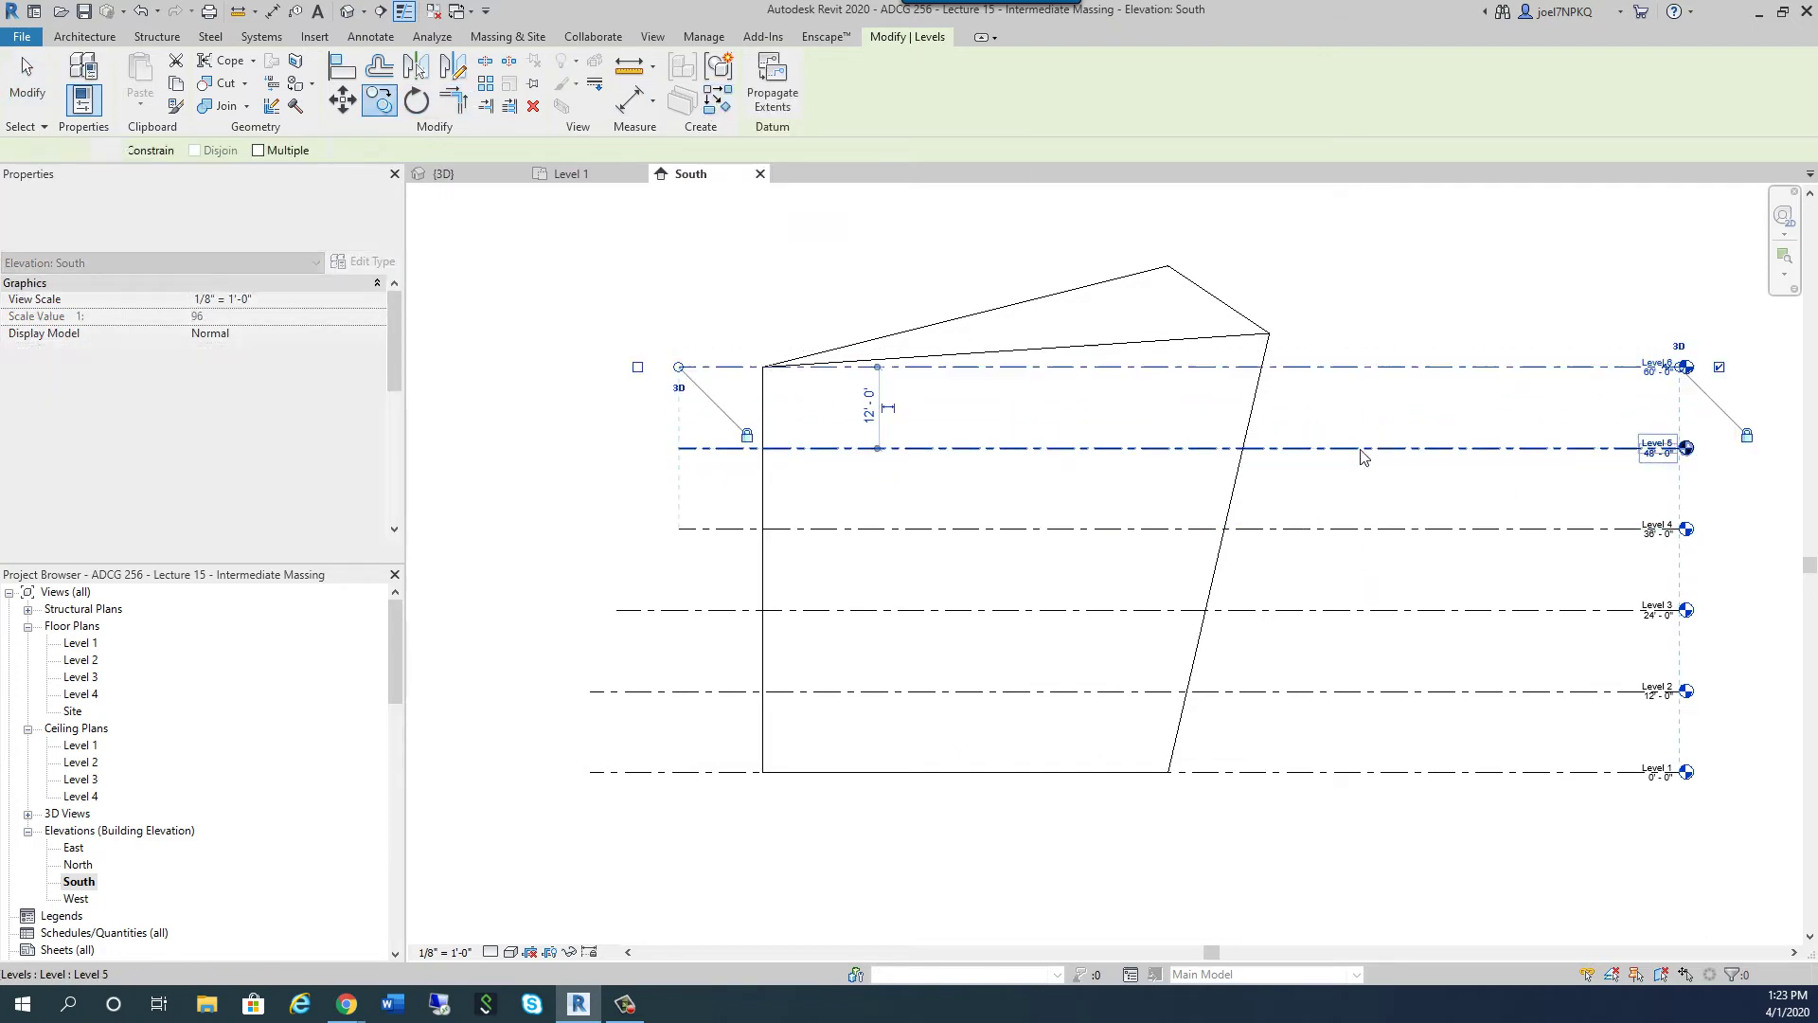
{"action": "key", "text": "Escape"}
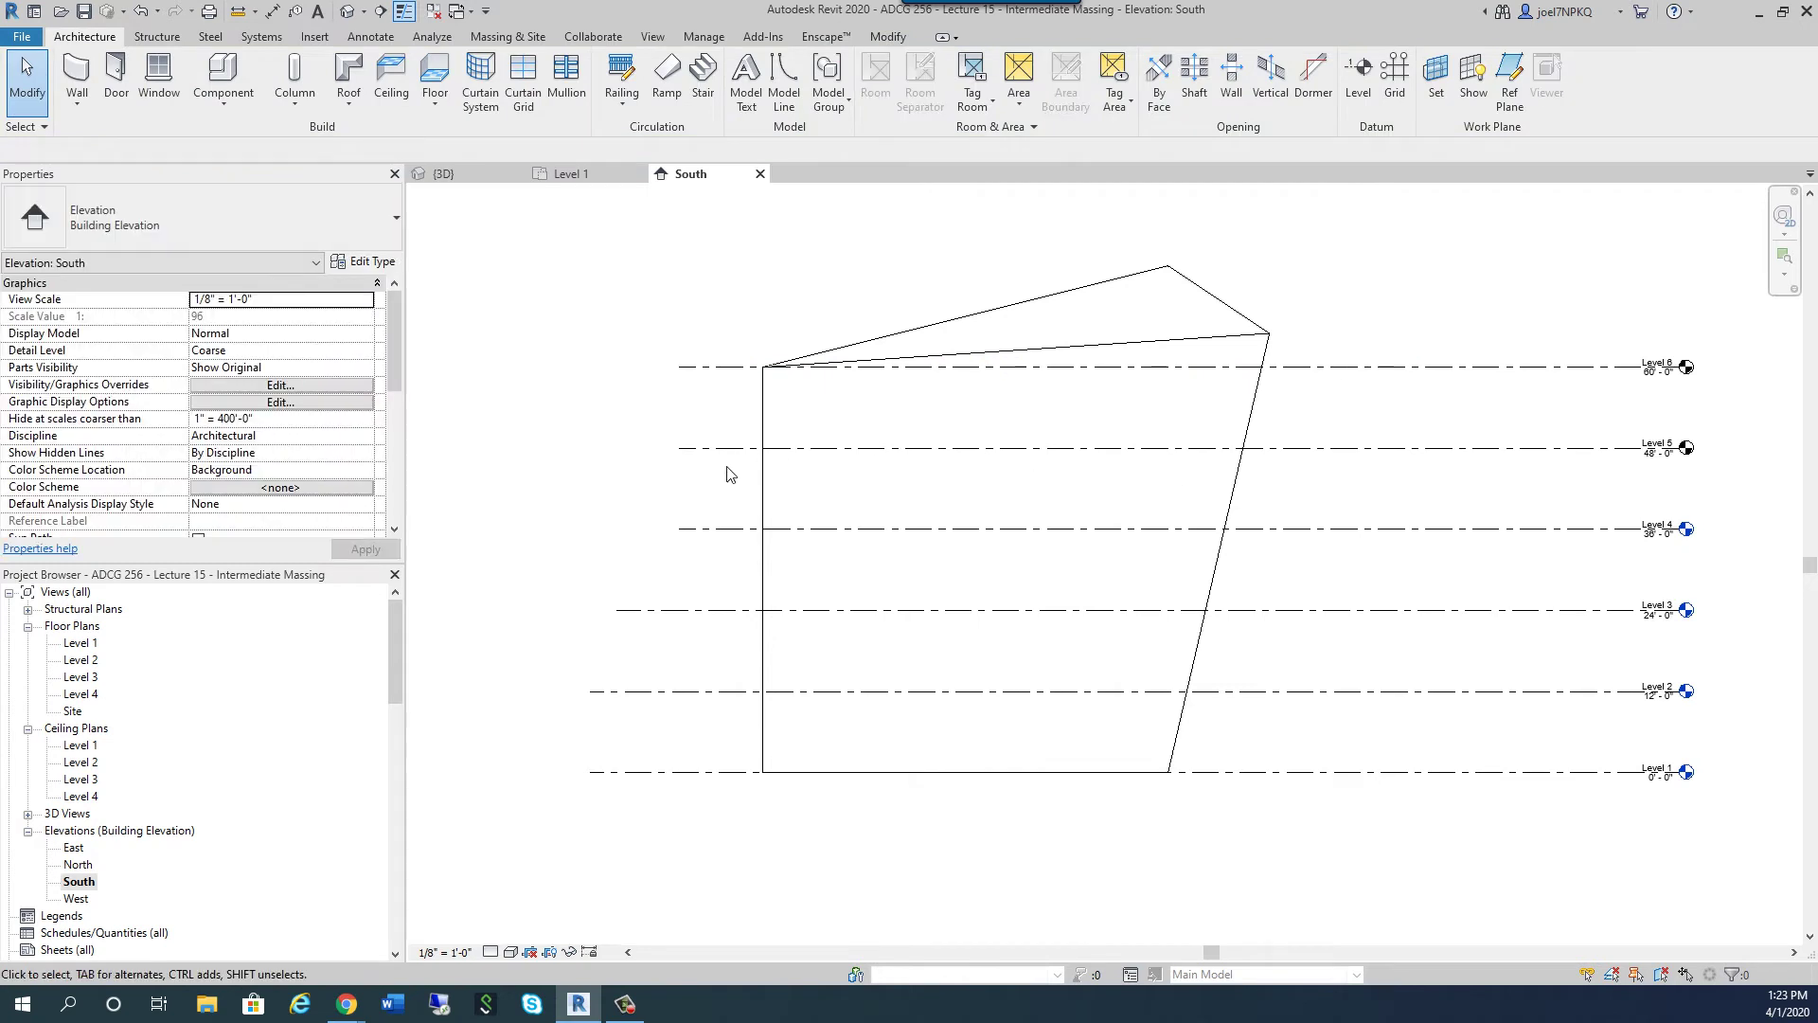
{"action": "left_click", "coordinate": [699, 367]}
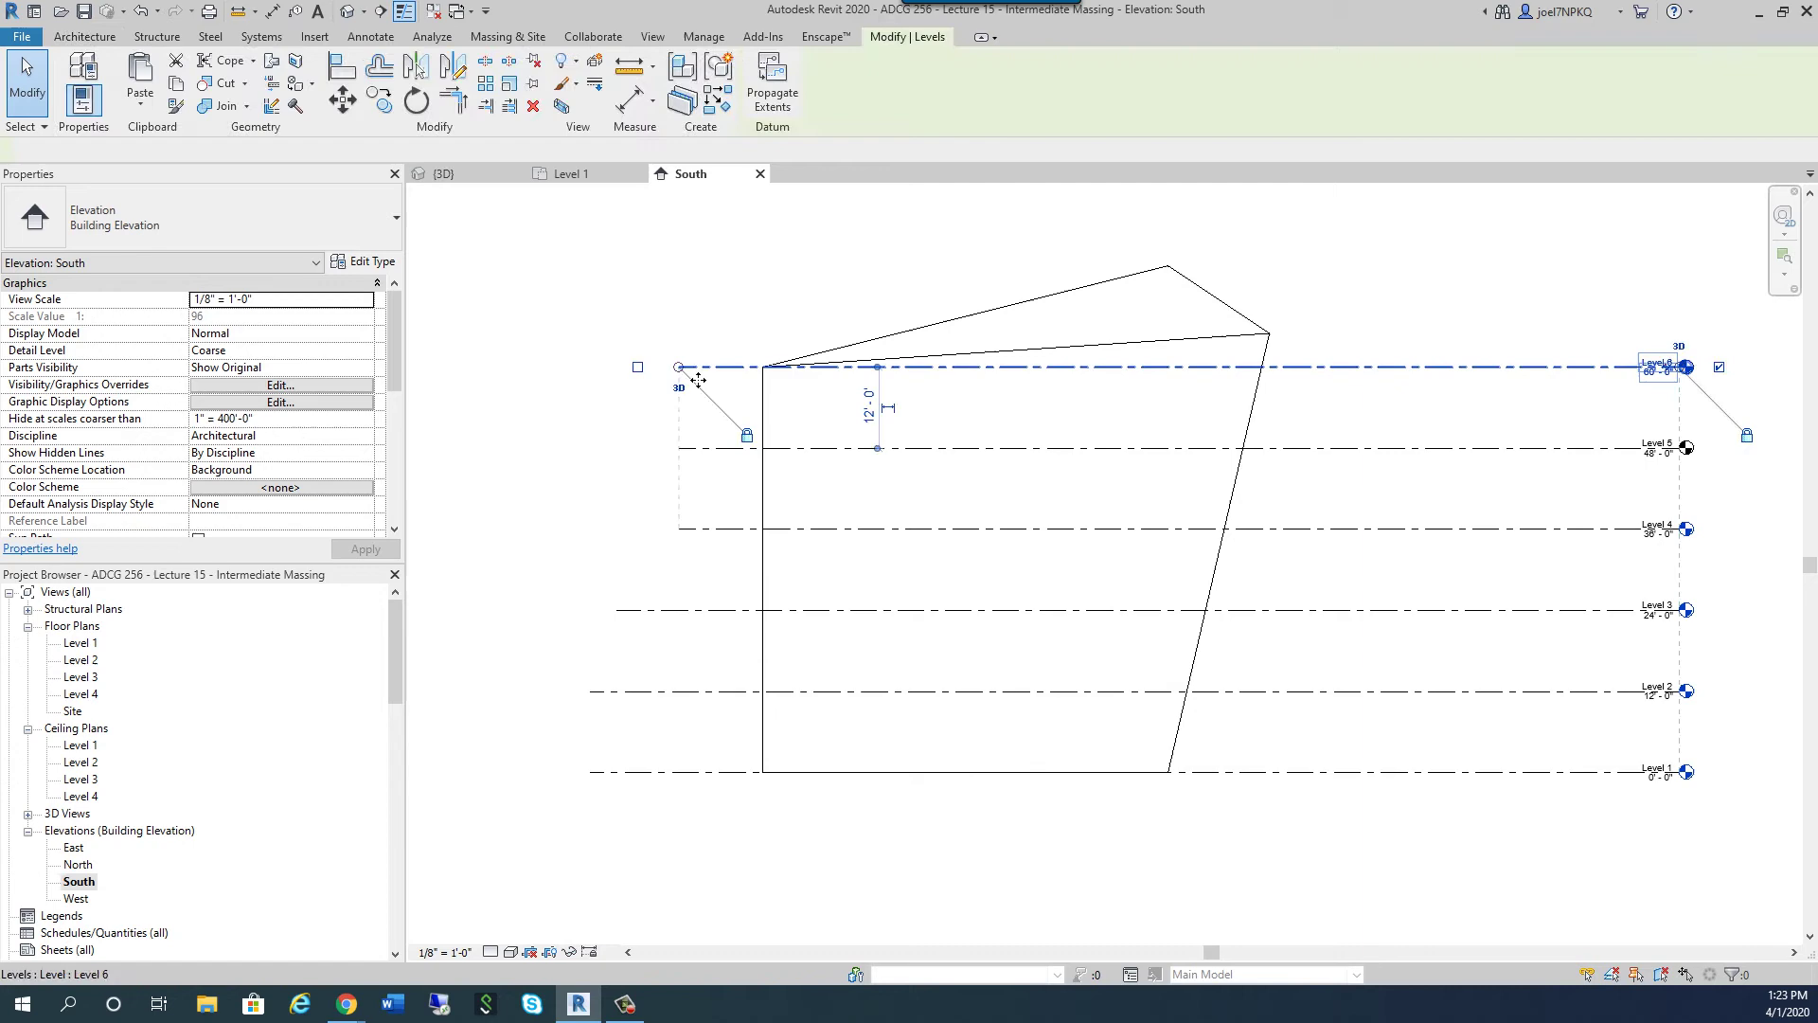
{"action": "key", "text": "Delete"}
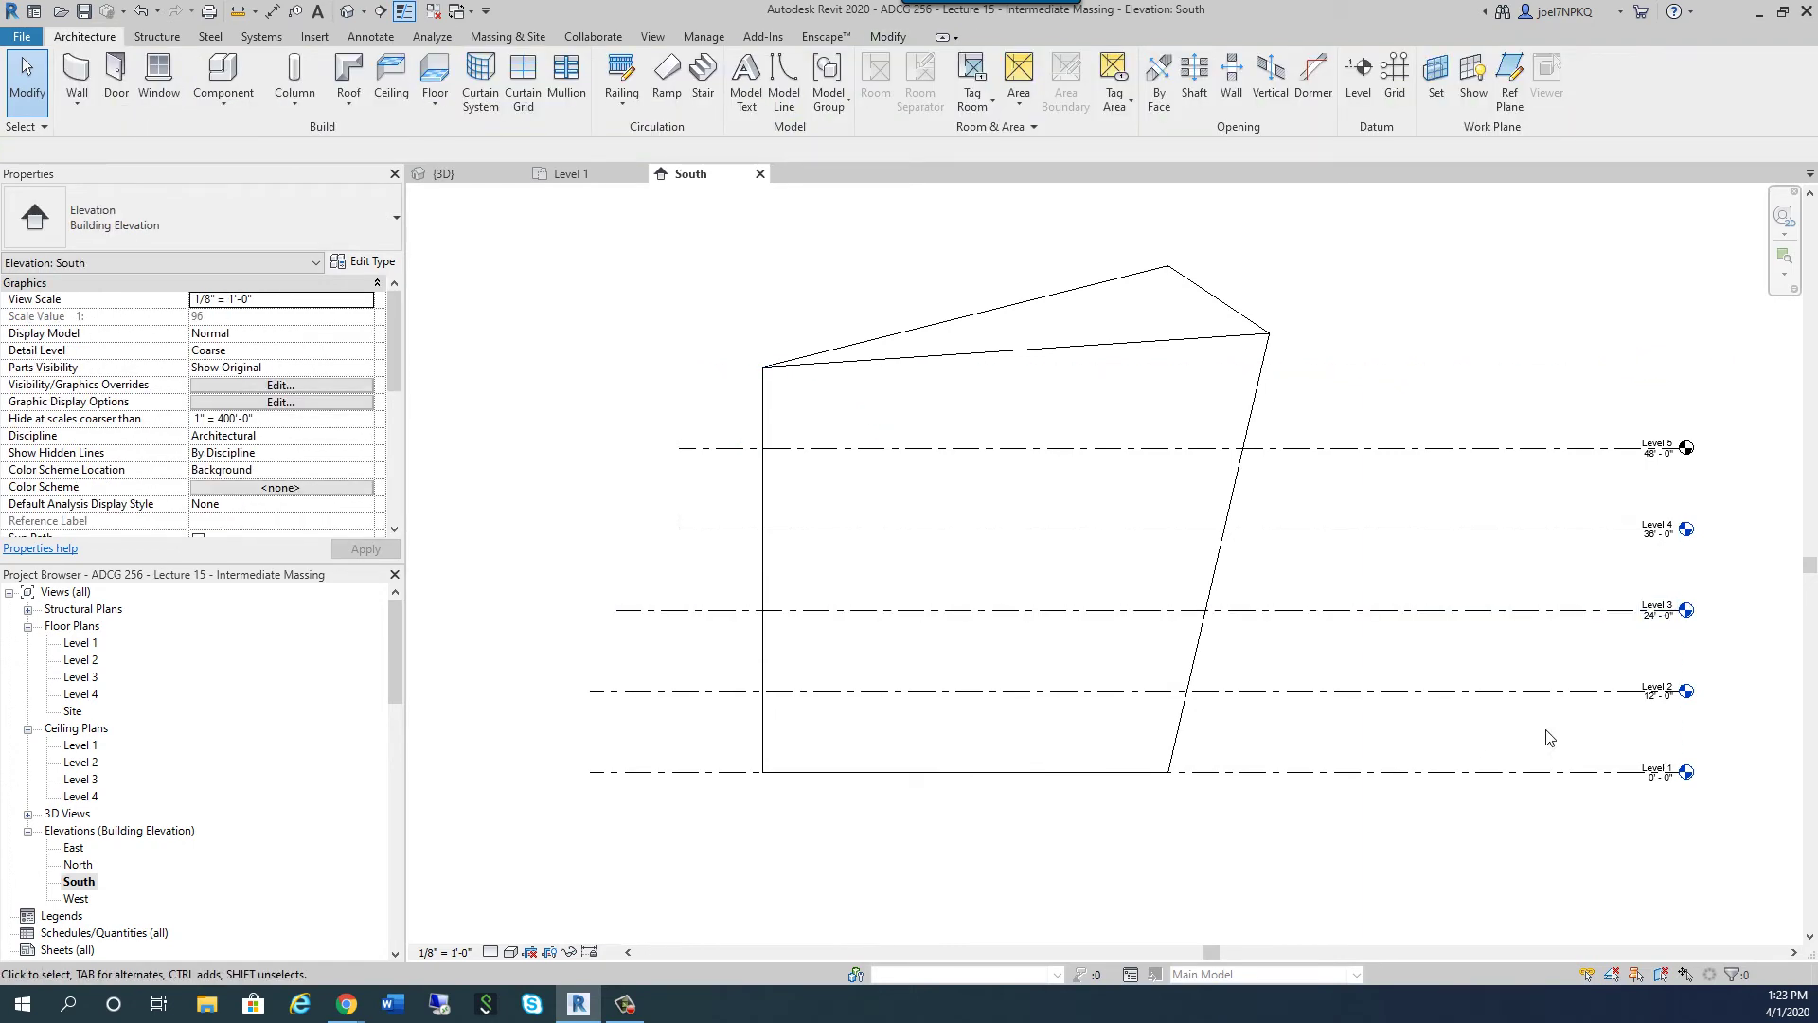
Extend Level 4's left end to line up with the other levels
{"action": "left_click", "coordinate": [610, 610]}
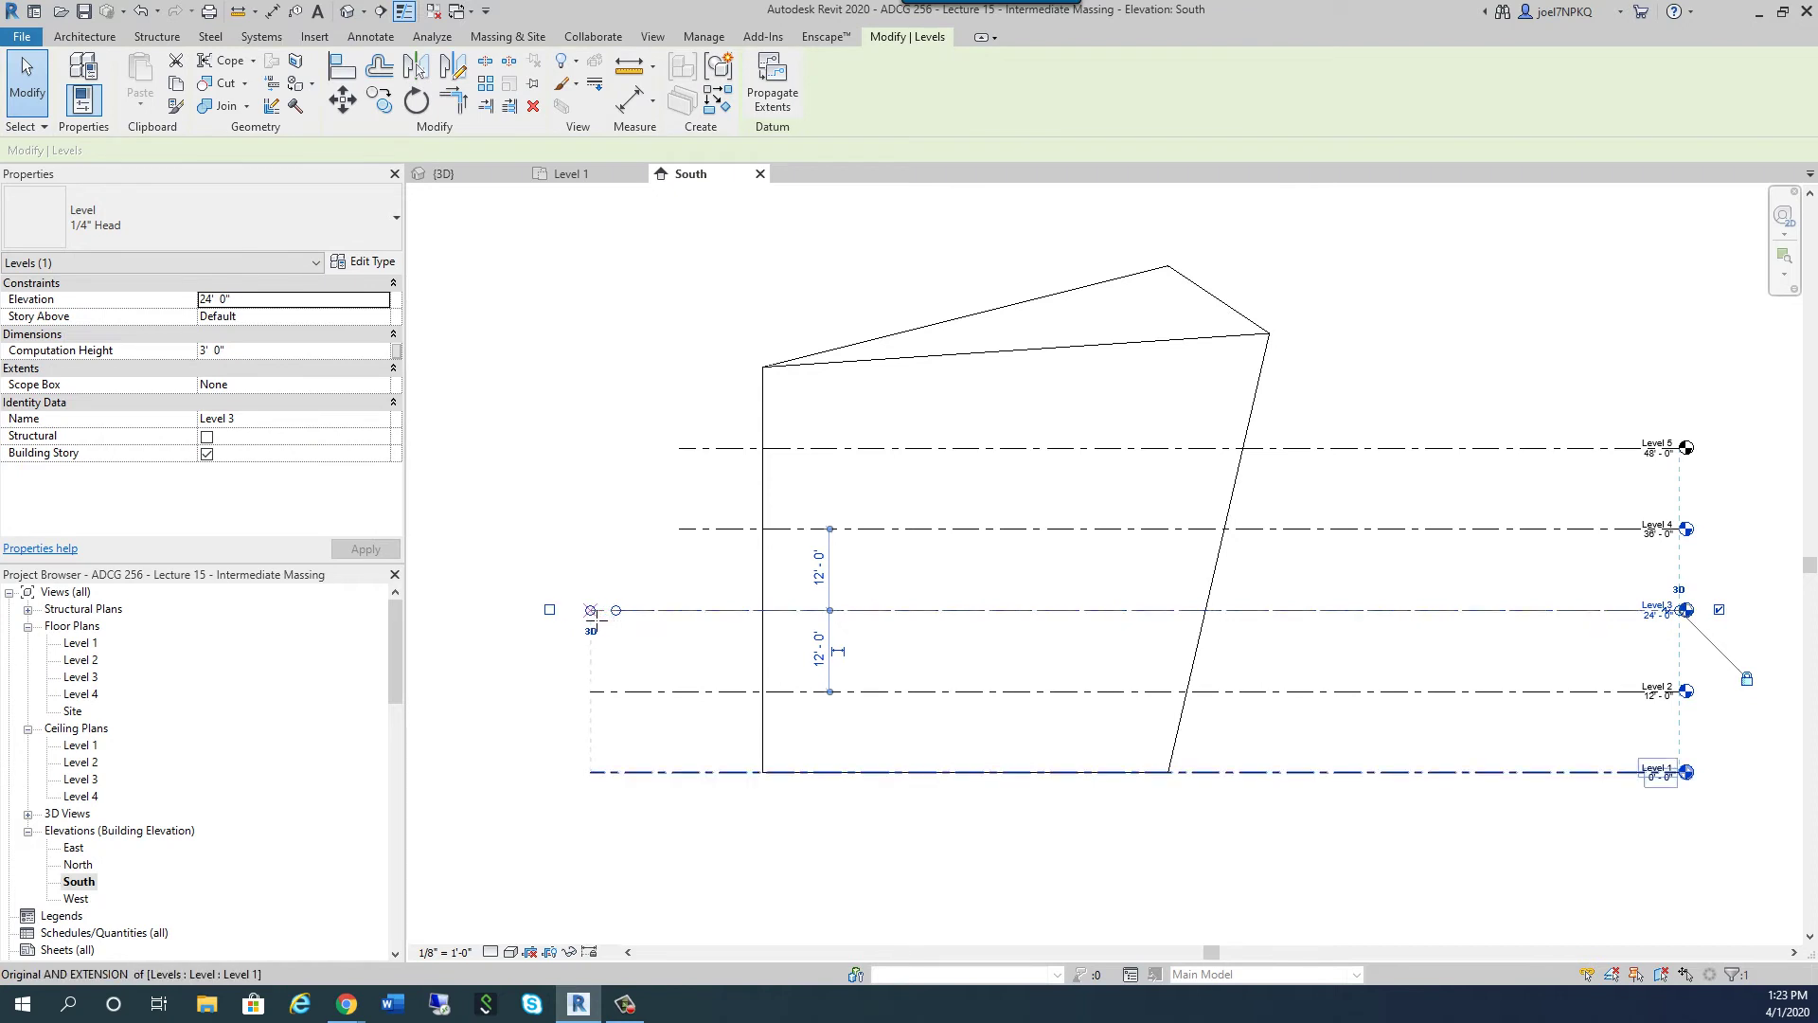
{"action": "left_click", "coordinate": [679, 529]}
{"action": "left_click_drag", "start_coordinate": [678, 530], "coordinate": [590, 529]}
{"action": "left_click", "coordinate": [678, 495]}
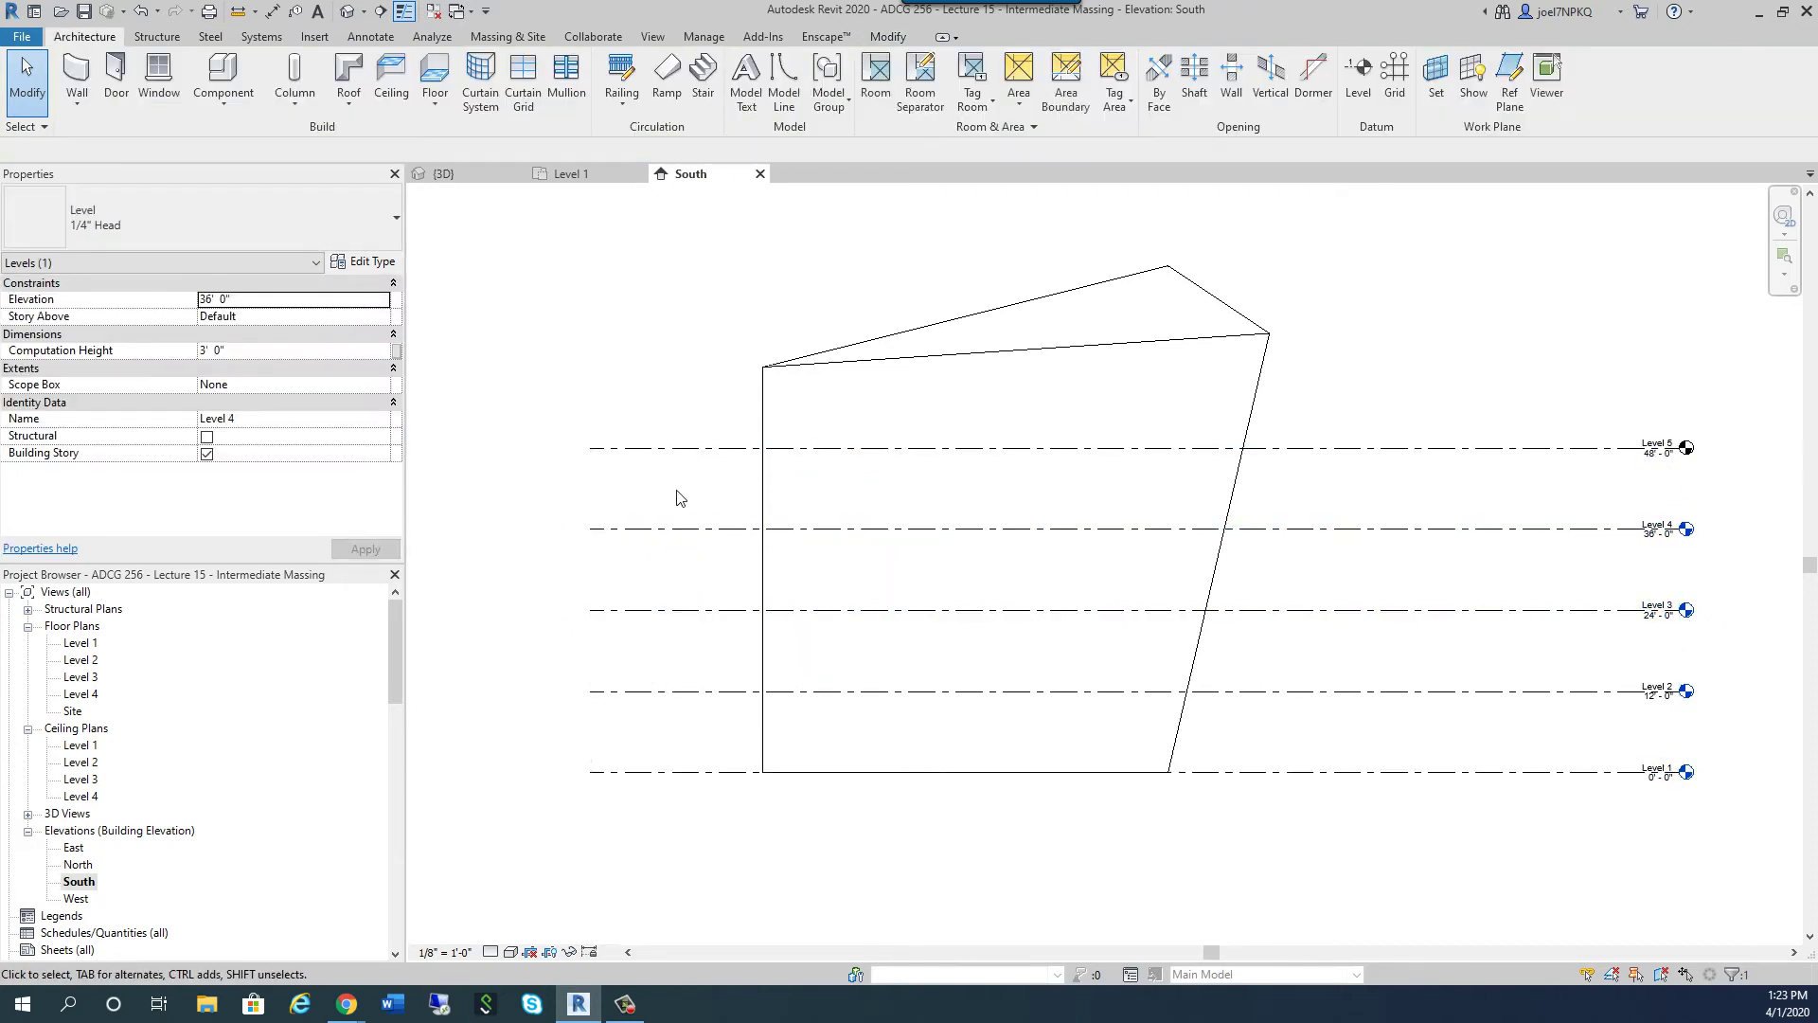
{"action": "mouse_move", "coordinate": [1341, 816]}
{"action": "middle_mouse_down"}
{"action": "mouse_move", "coordinate": [1299, 809]}
{"action": "mouse_move", "coordinate": [1343, 791]}
{"action": "middle_mouse_up"}
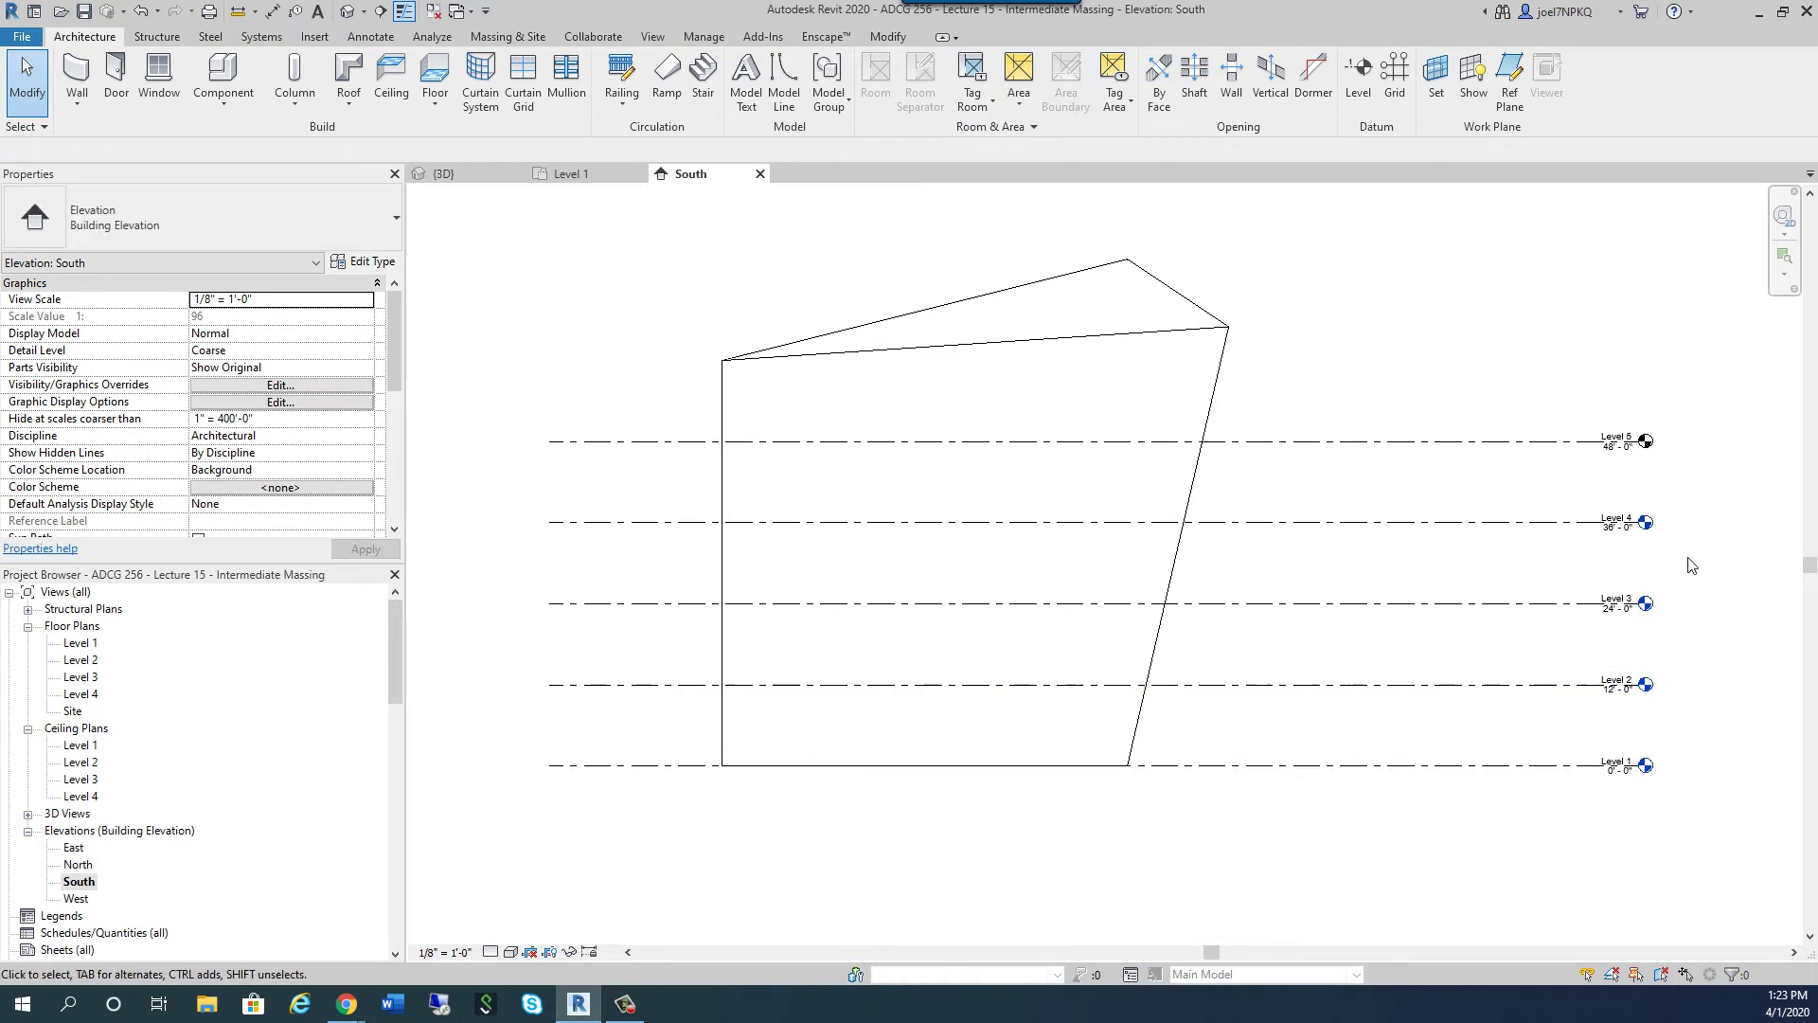
Create a Level 5 floor plan view, then close it to return to the South elevation
{"action": "scroll", "coordinate": [1759, 505], "scroll_direction": "up", "scroll_amount": 3}
{"action": "scroll", "coordinate": [1668, 556], "scroll_direction": "up", "scroll_amount": 2}
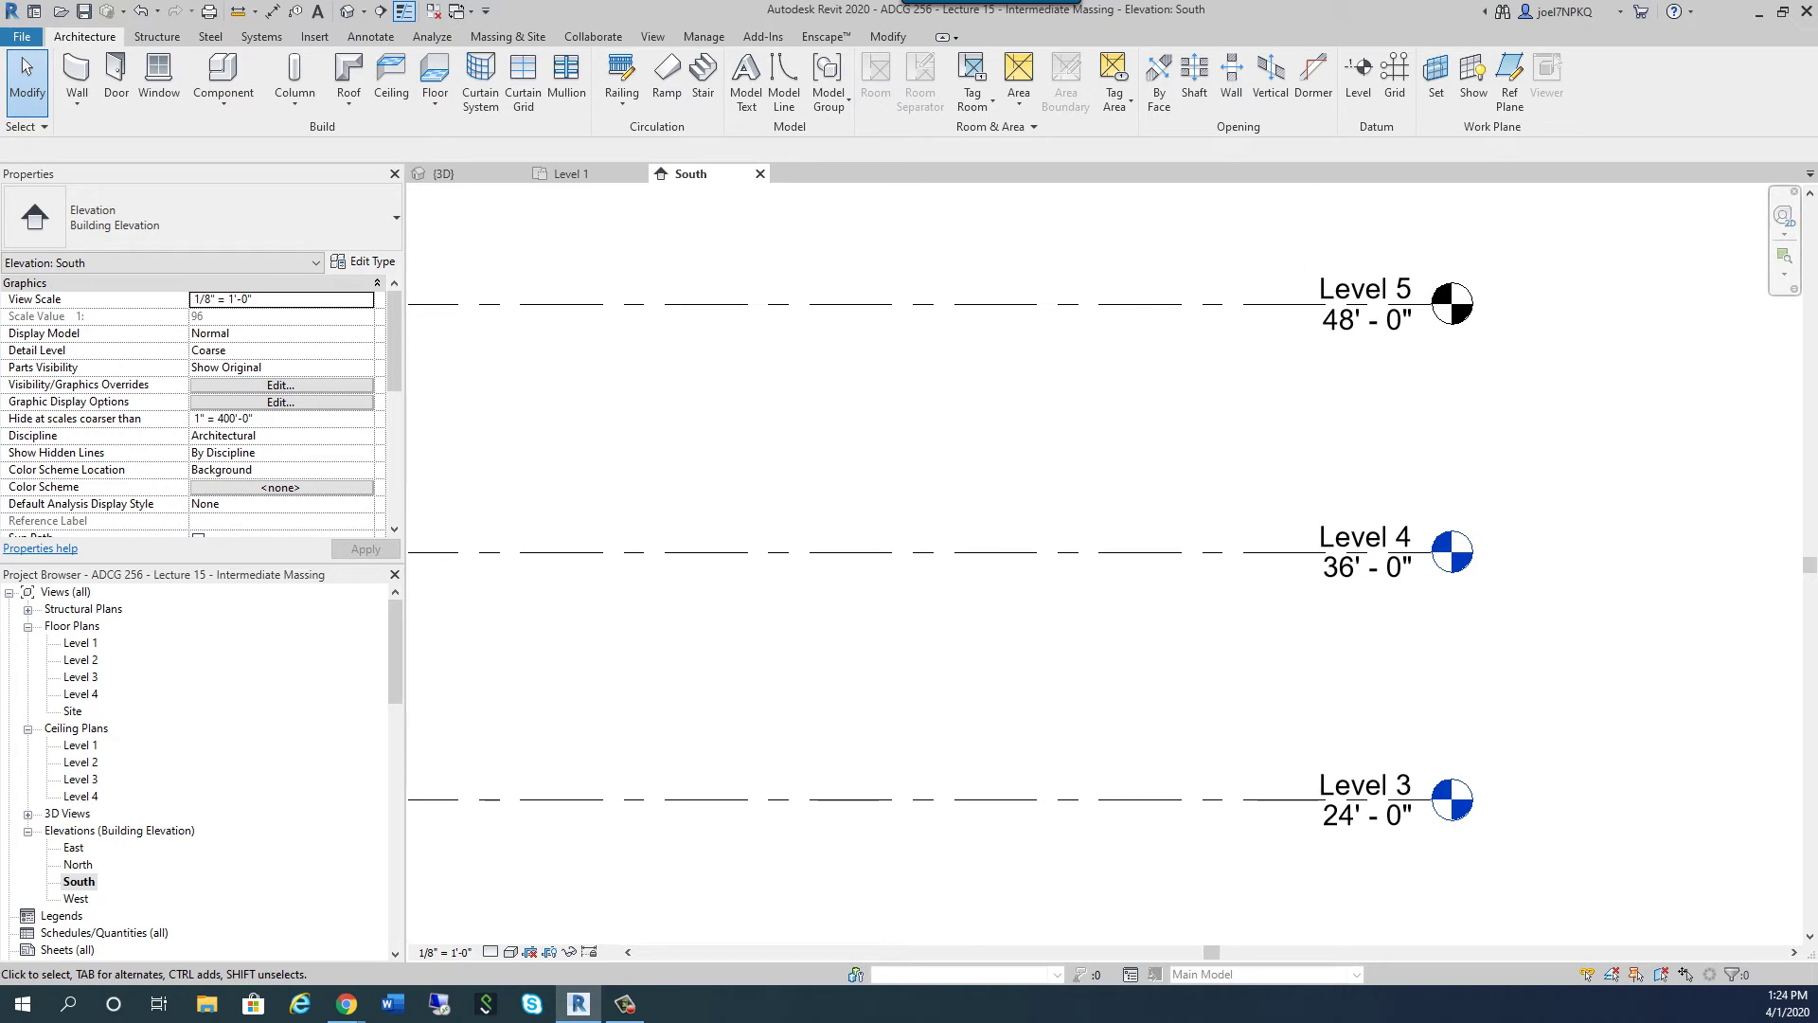
{"action": "scroll", "coordinate": [1081, 438], "scroll_direction": "down", "scroll_amount": 4}
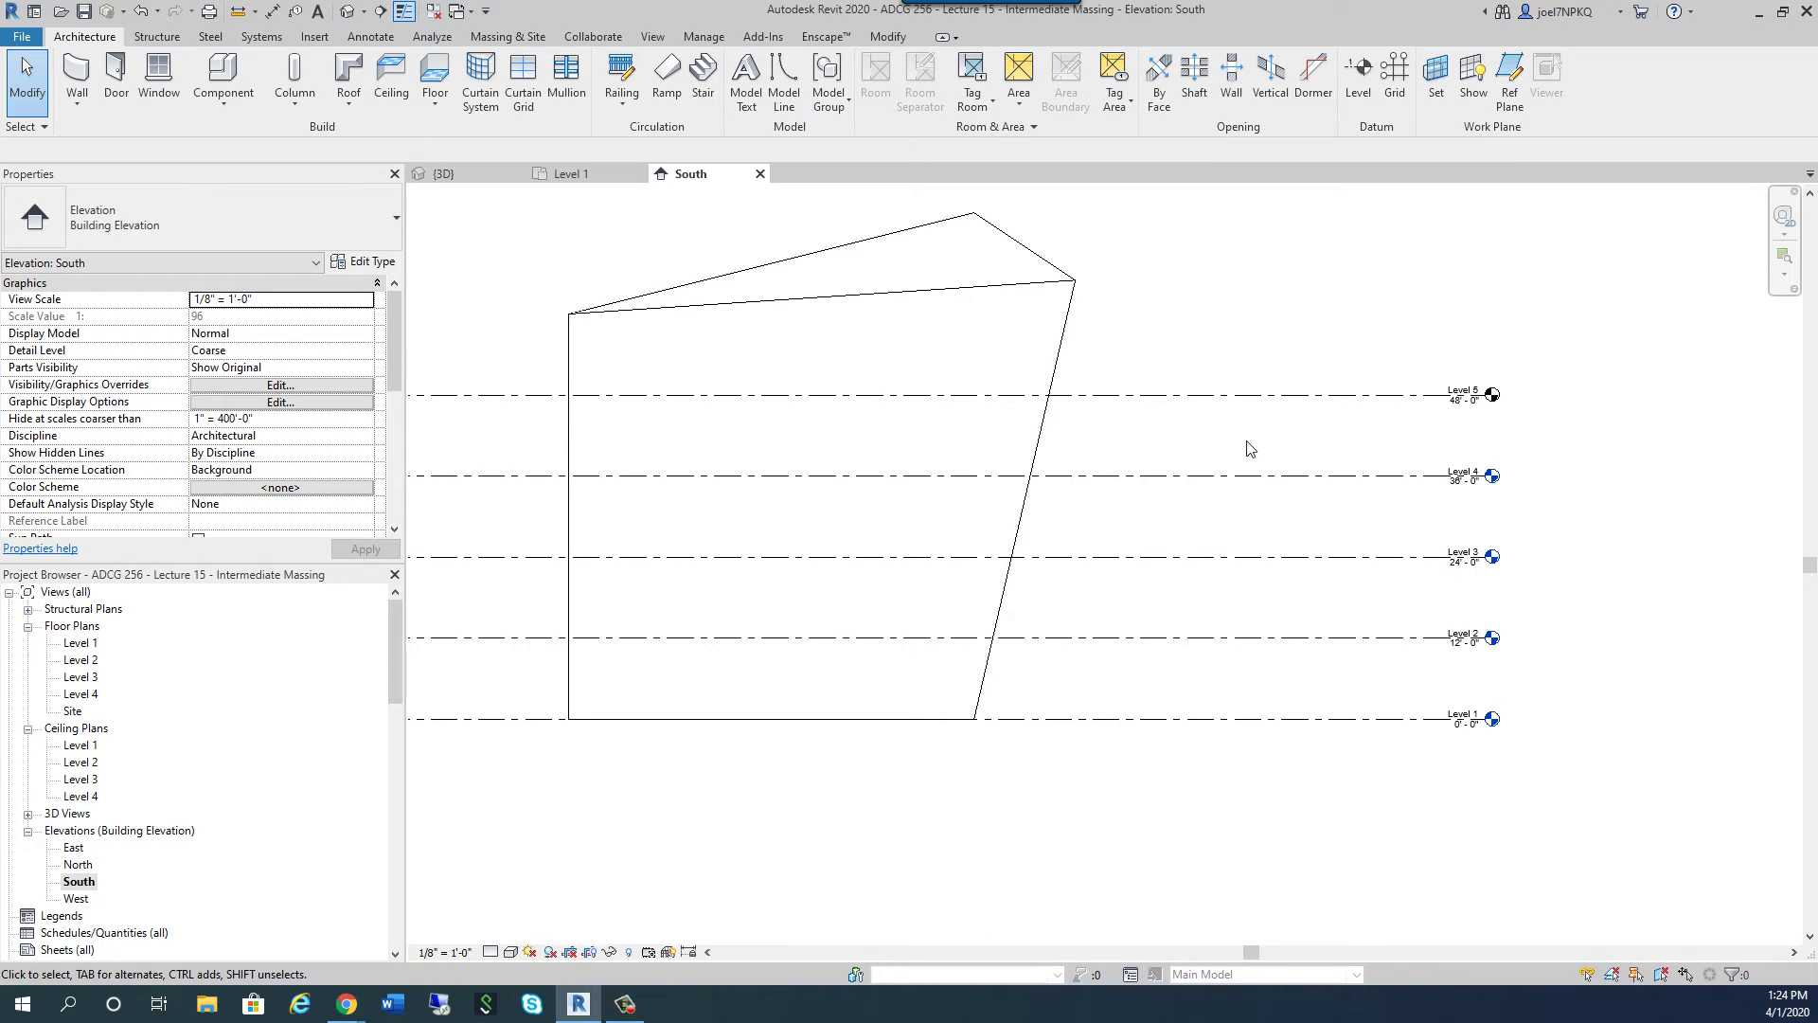
{"action": "scroll", "coordinate": [1311, 460], "scroll_direction": "up", "scroll_amount": 2}
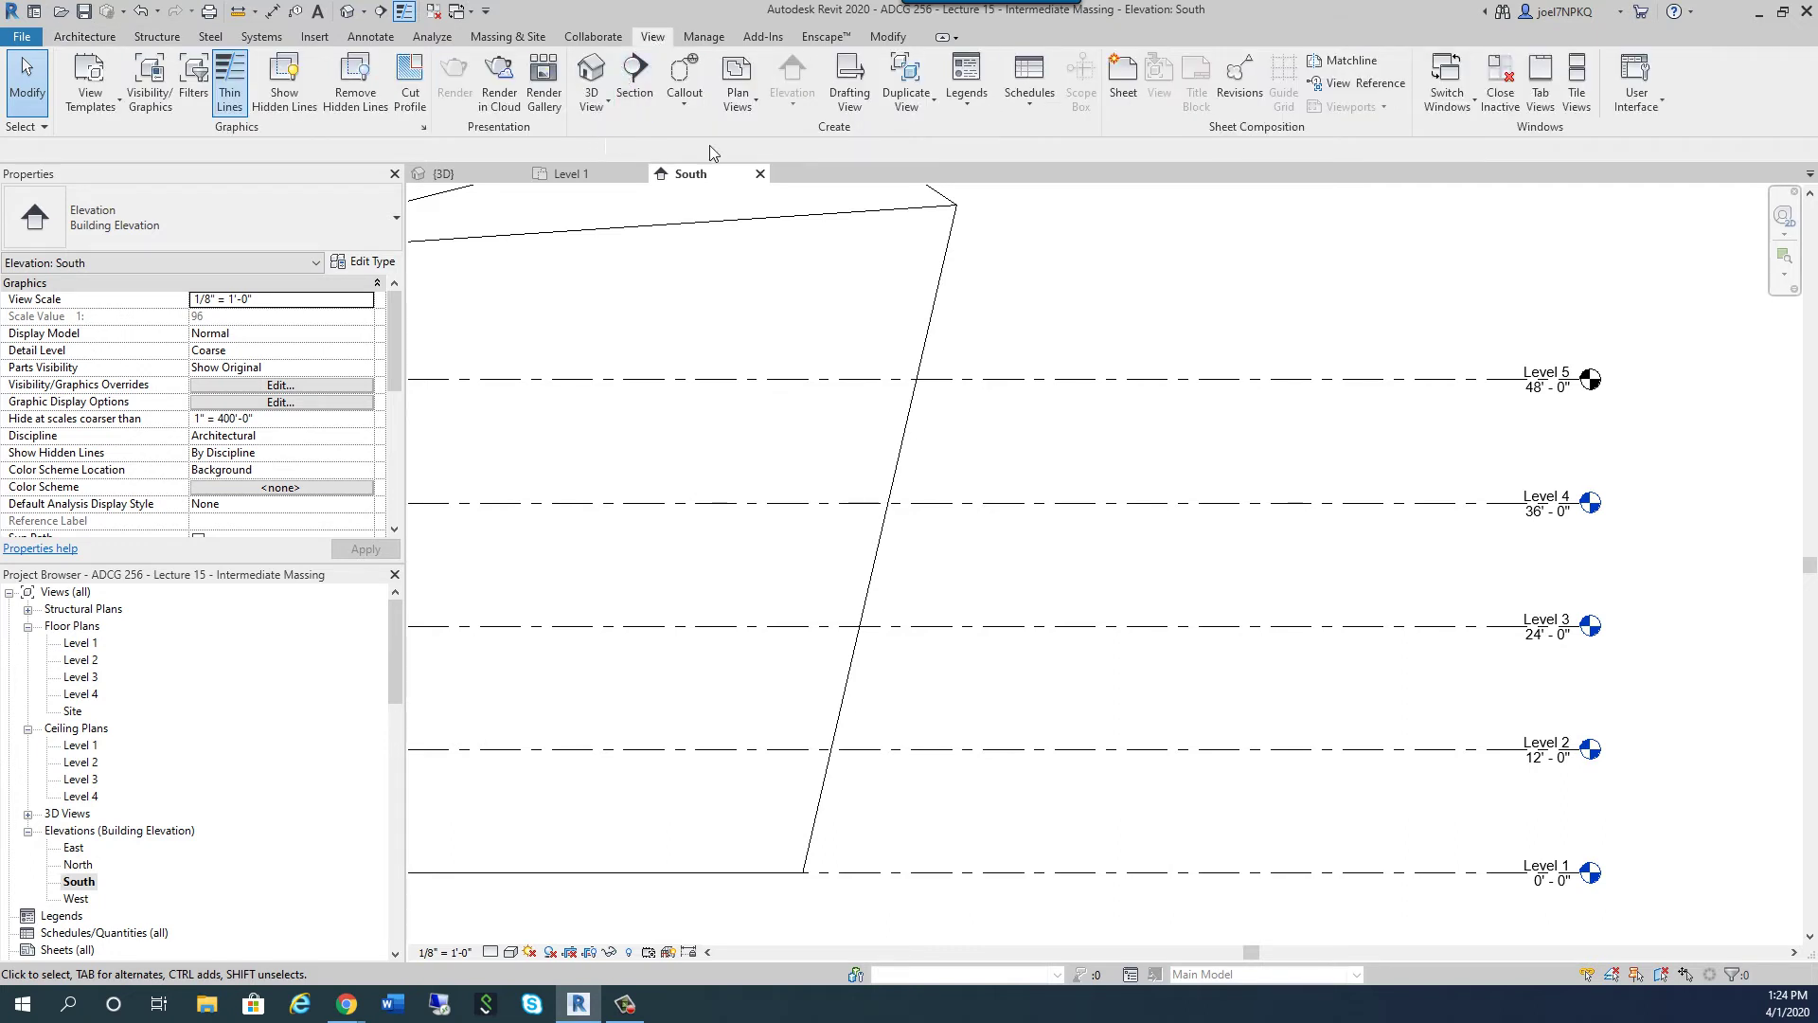
{"action": "left_click", "coordinate": [745, 104]}
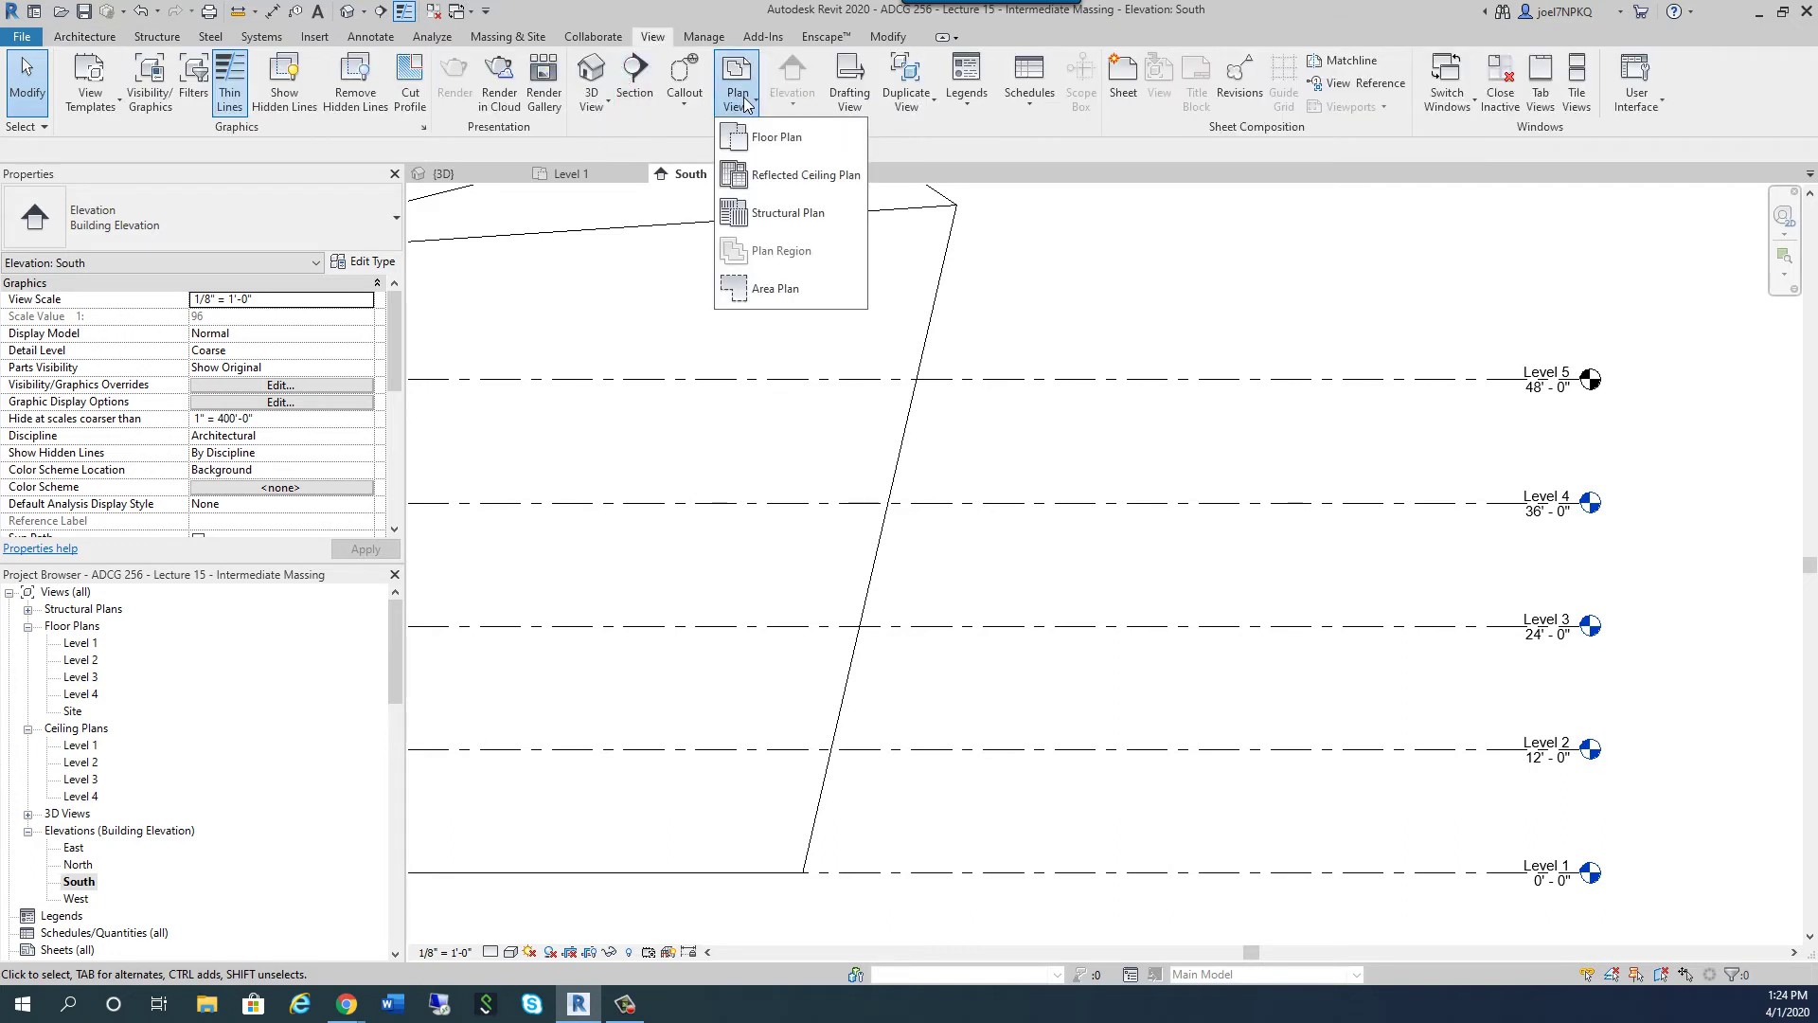
{"action": "left_click", "coordinate": [778, 138]}
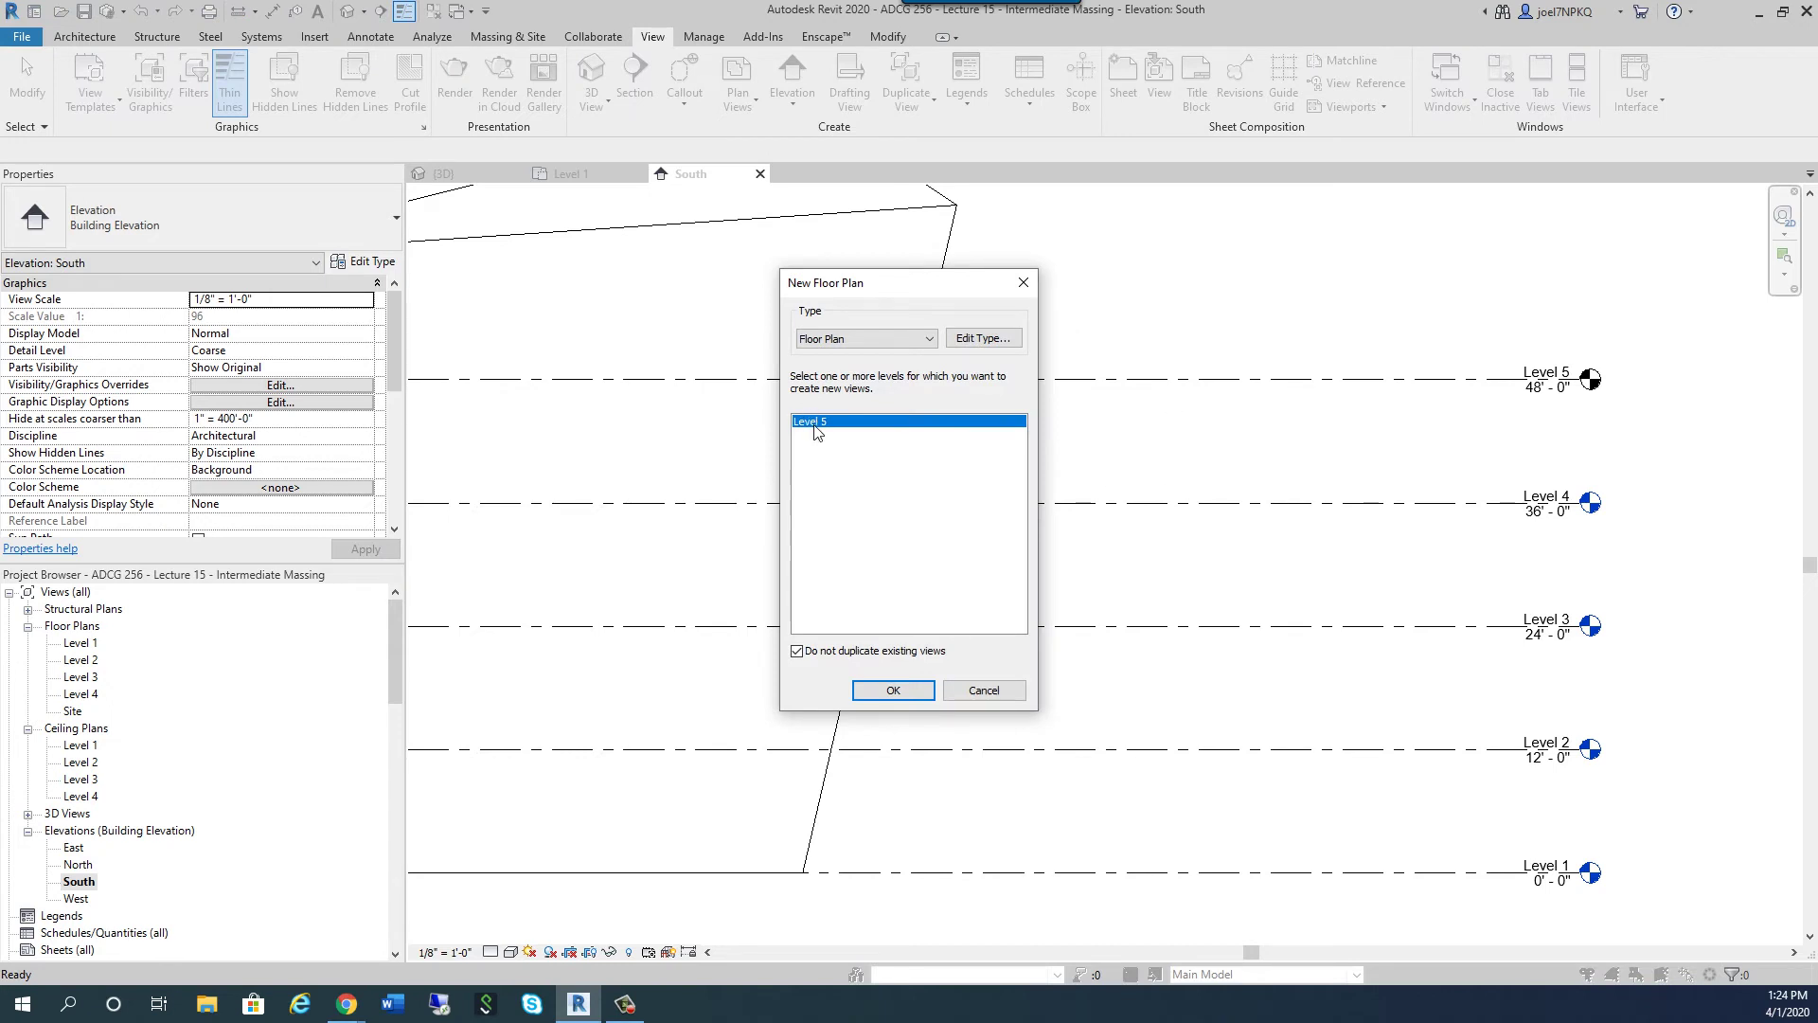
{"action": "left_click", "coordinate": [892, 690]}
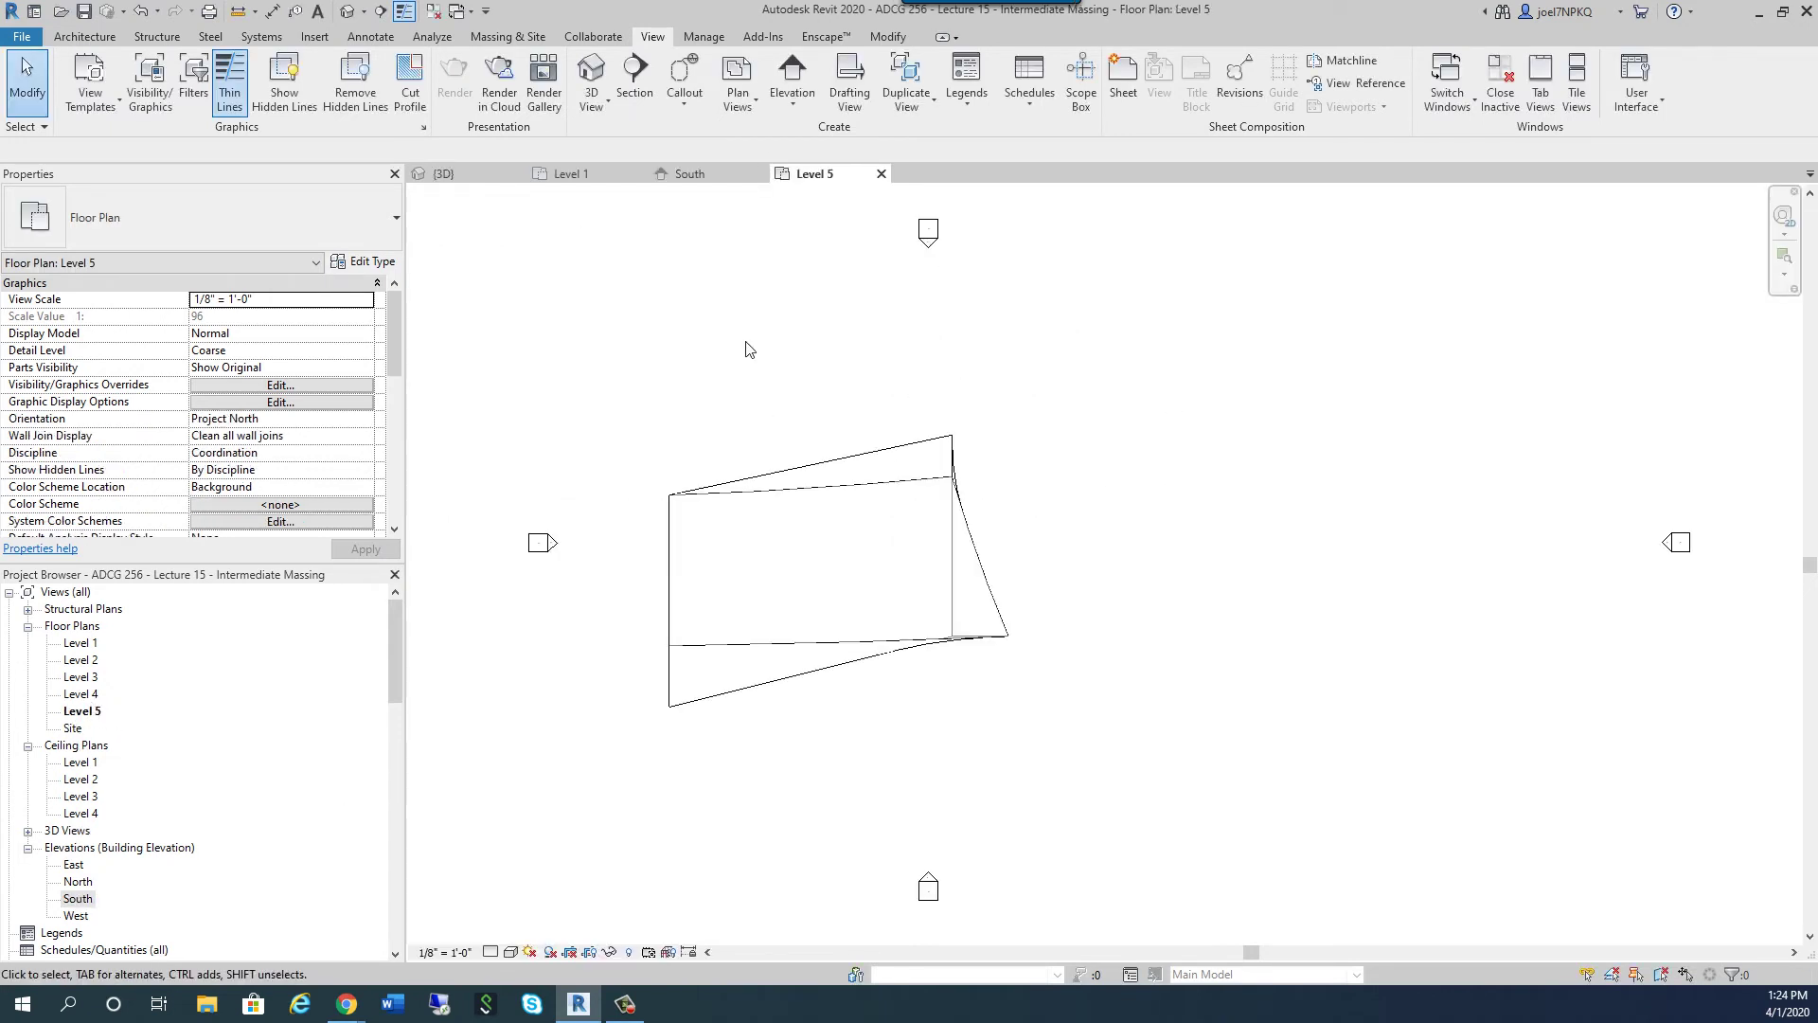
{"action": "left_click", "coordinate": [881, 174]}
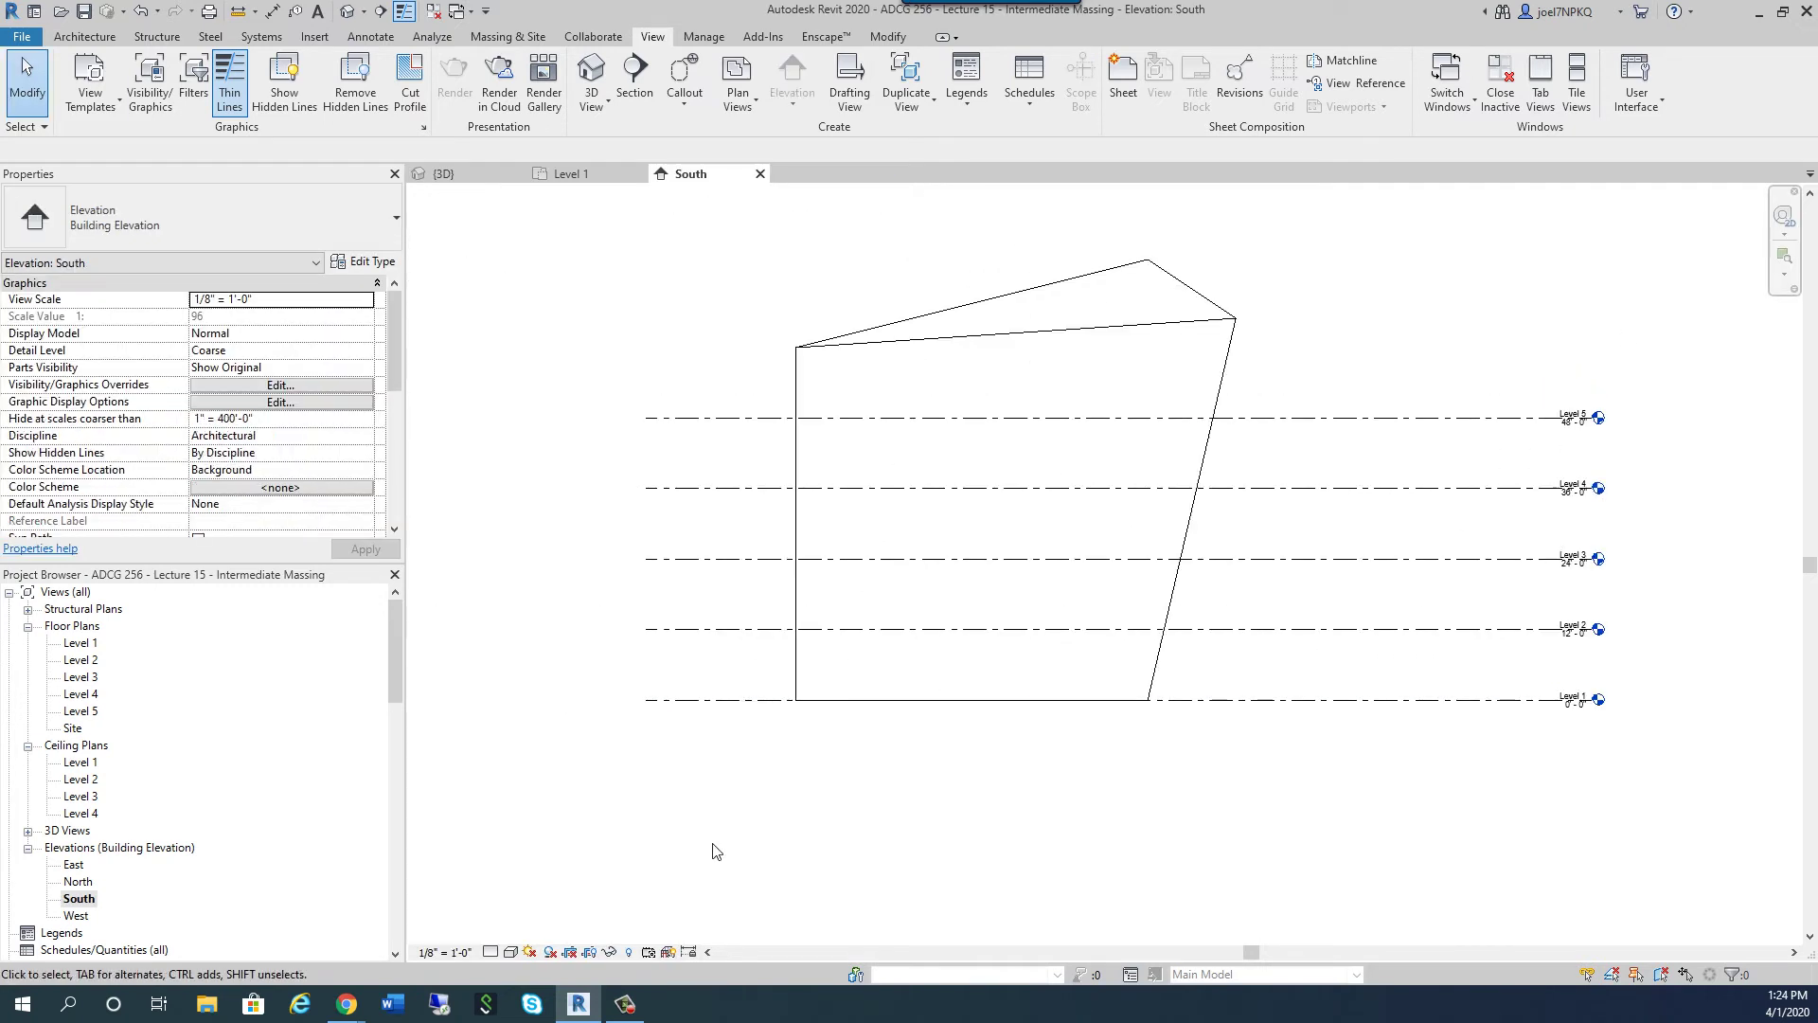
Change the elevation scale to 1/4" = 1'-0" and back to 1/8" = 1'-0"
{"action": "left_click", "coordinate": [445, 952]}
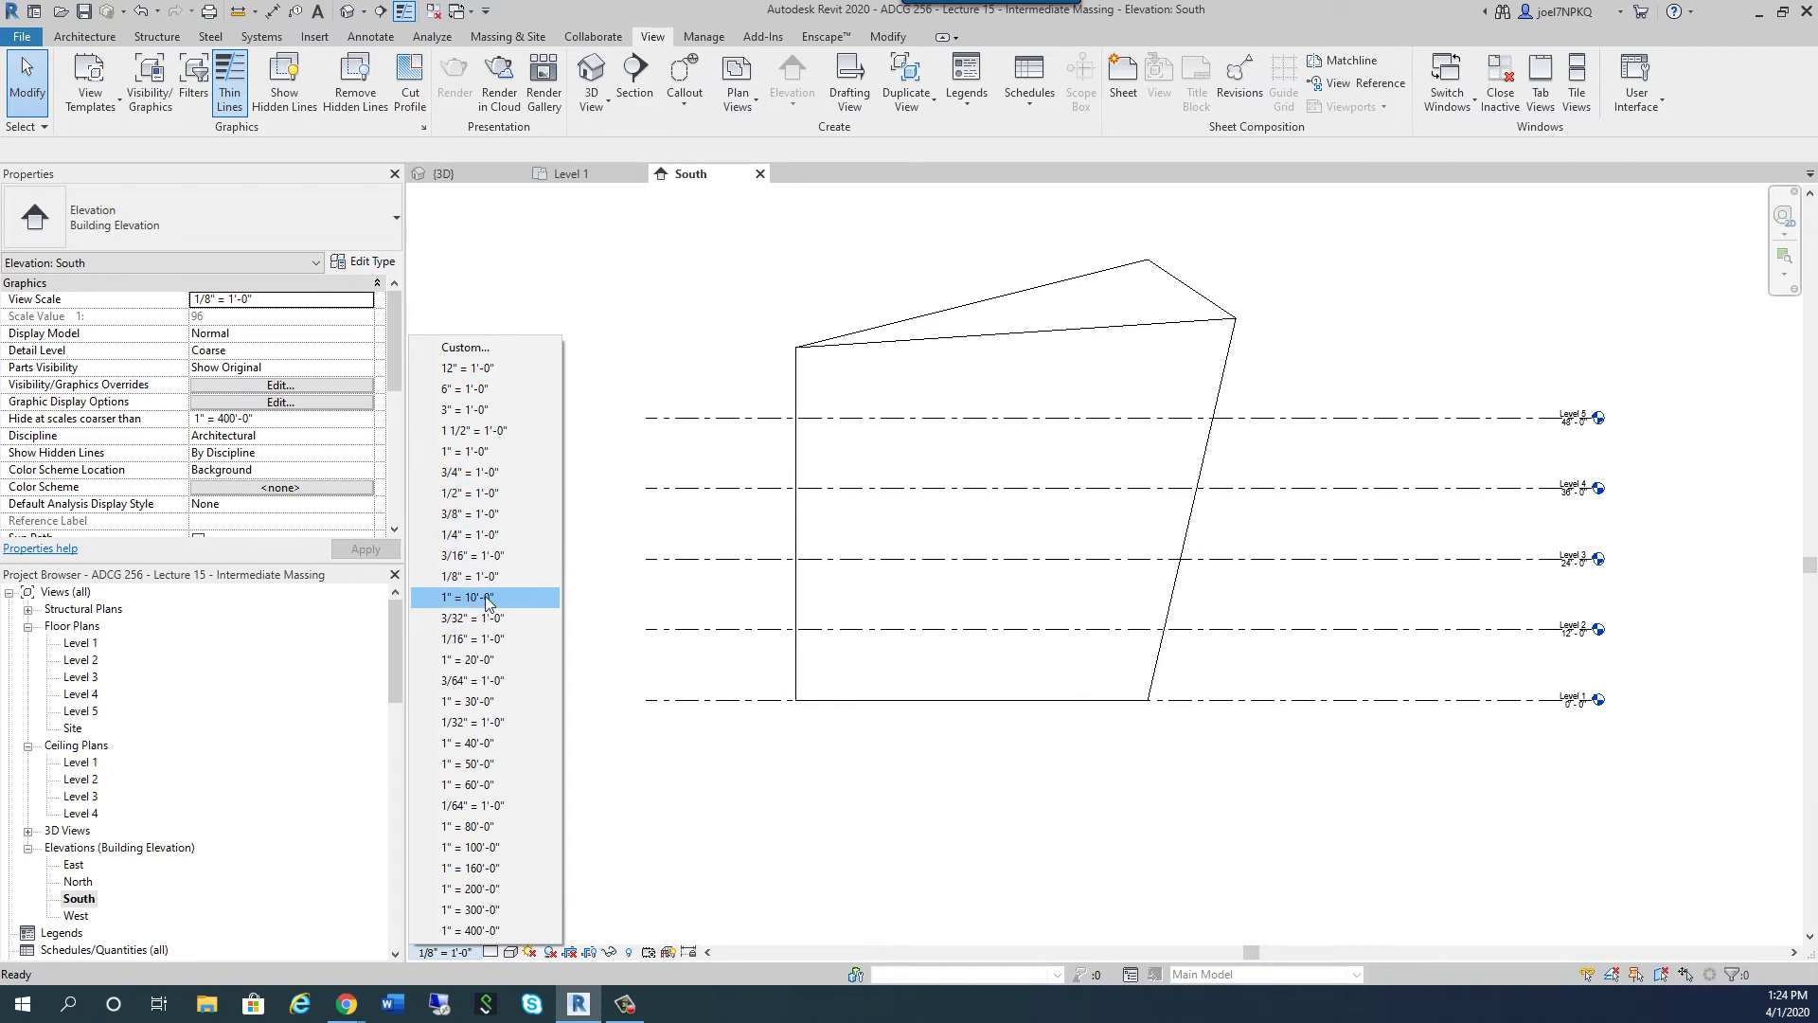
{"action": "left_click", "coordinate": [485, 536]}
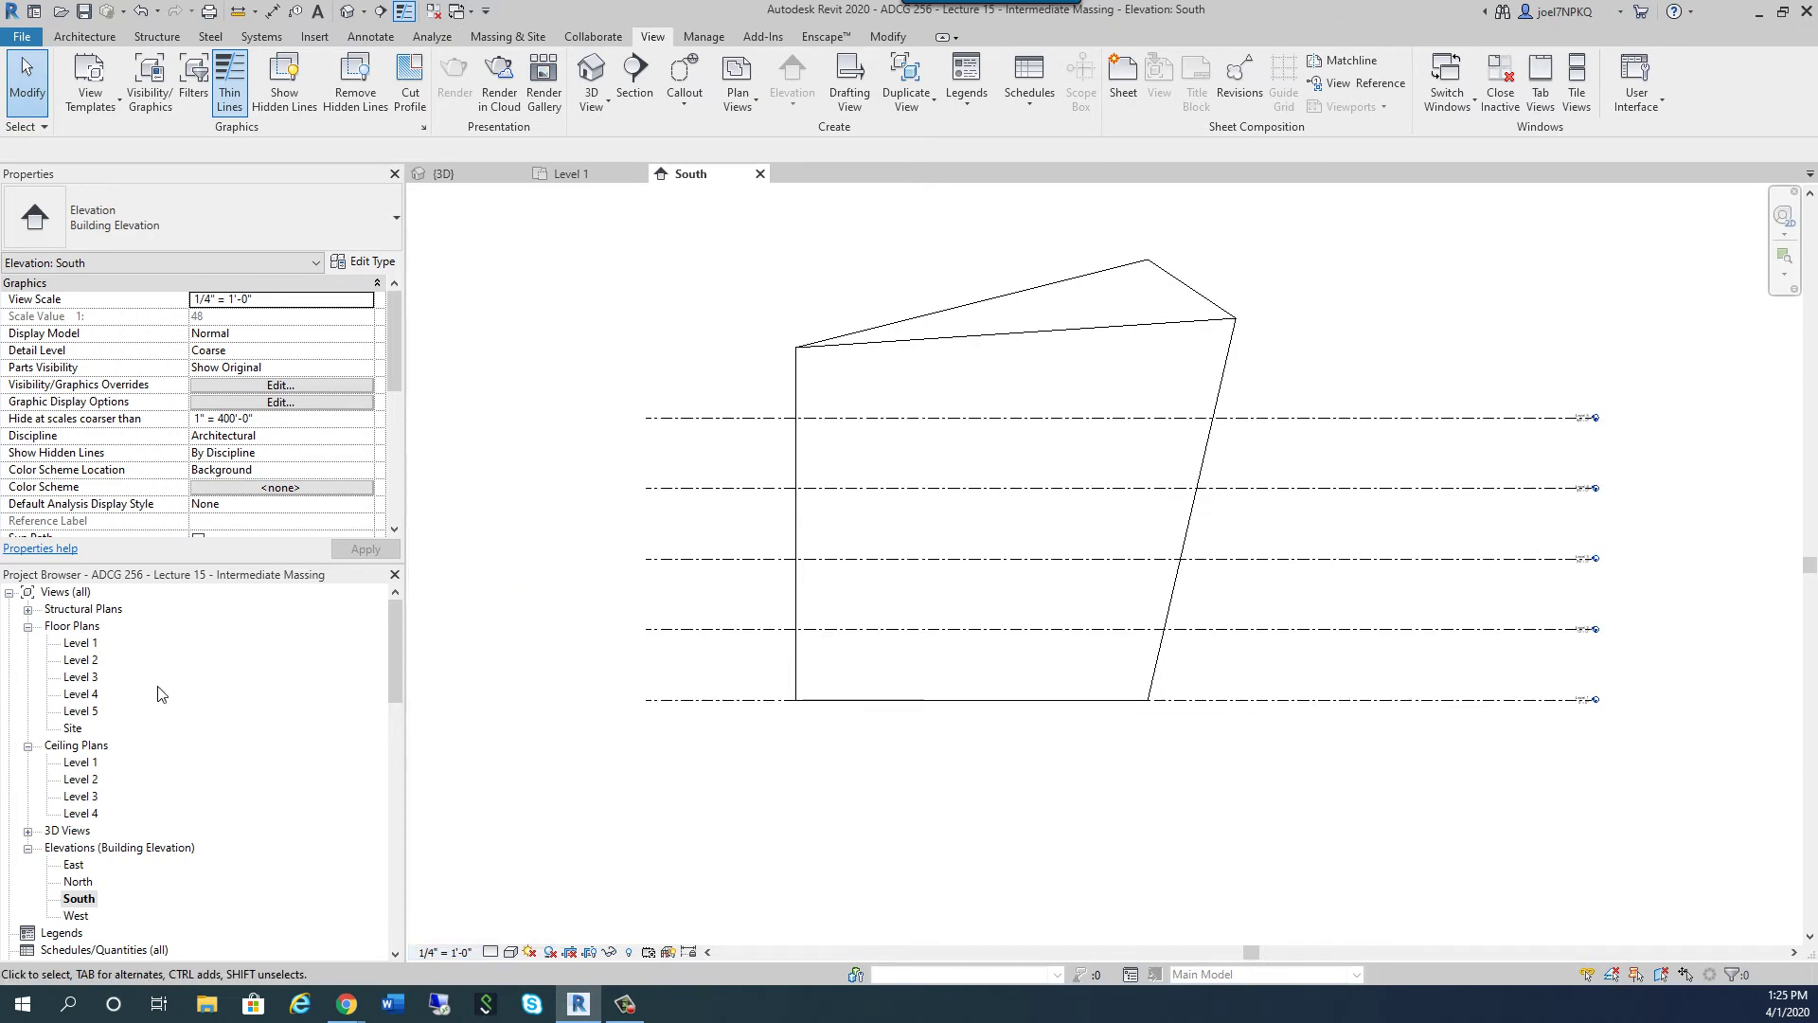
{"action": "left_click", "coordinate": [445, 952]}
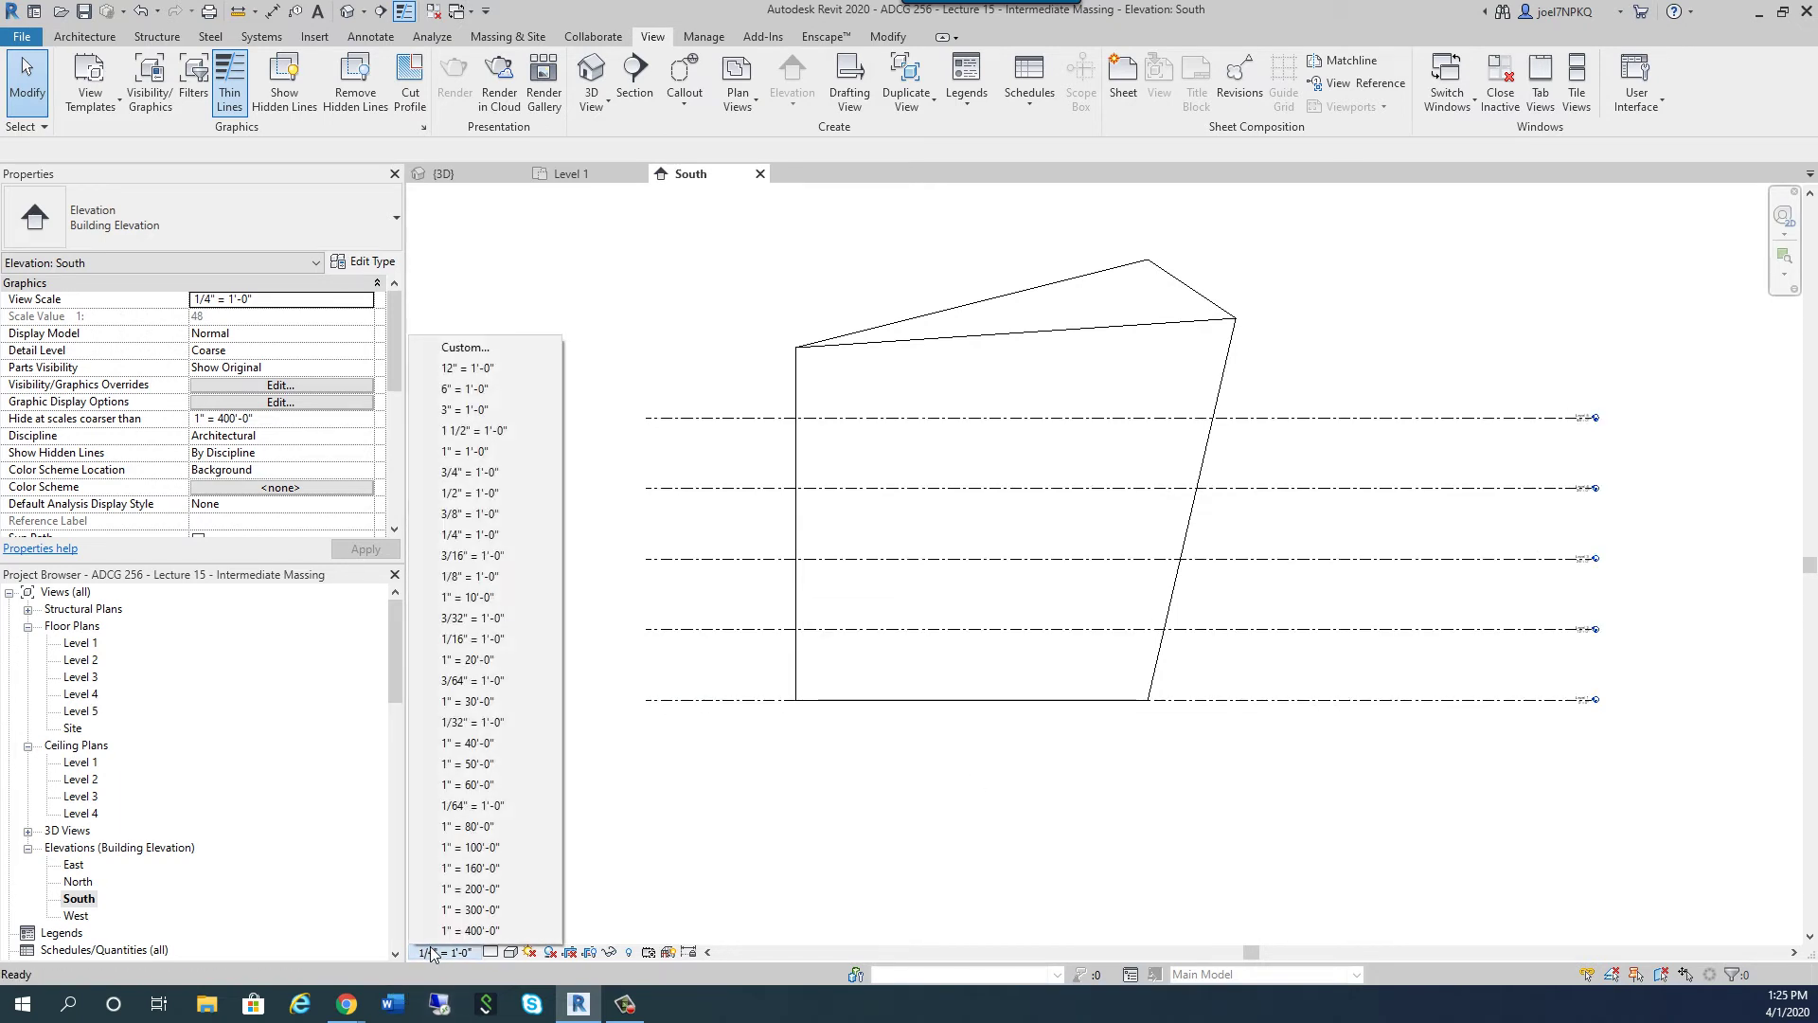
{"action": "left_click", "coordinate": [507, 577]}
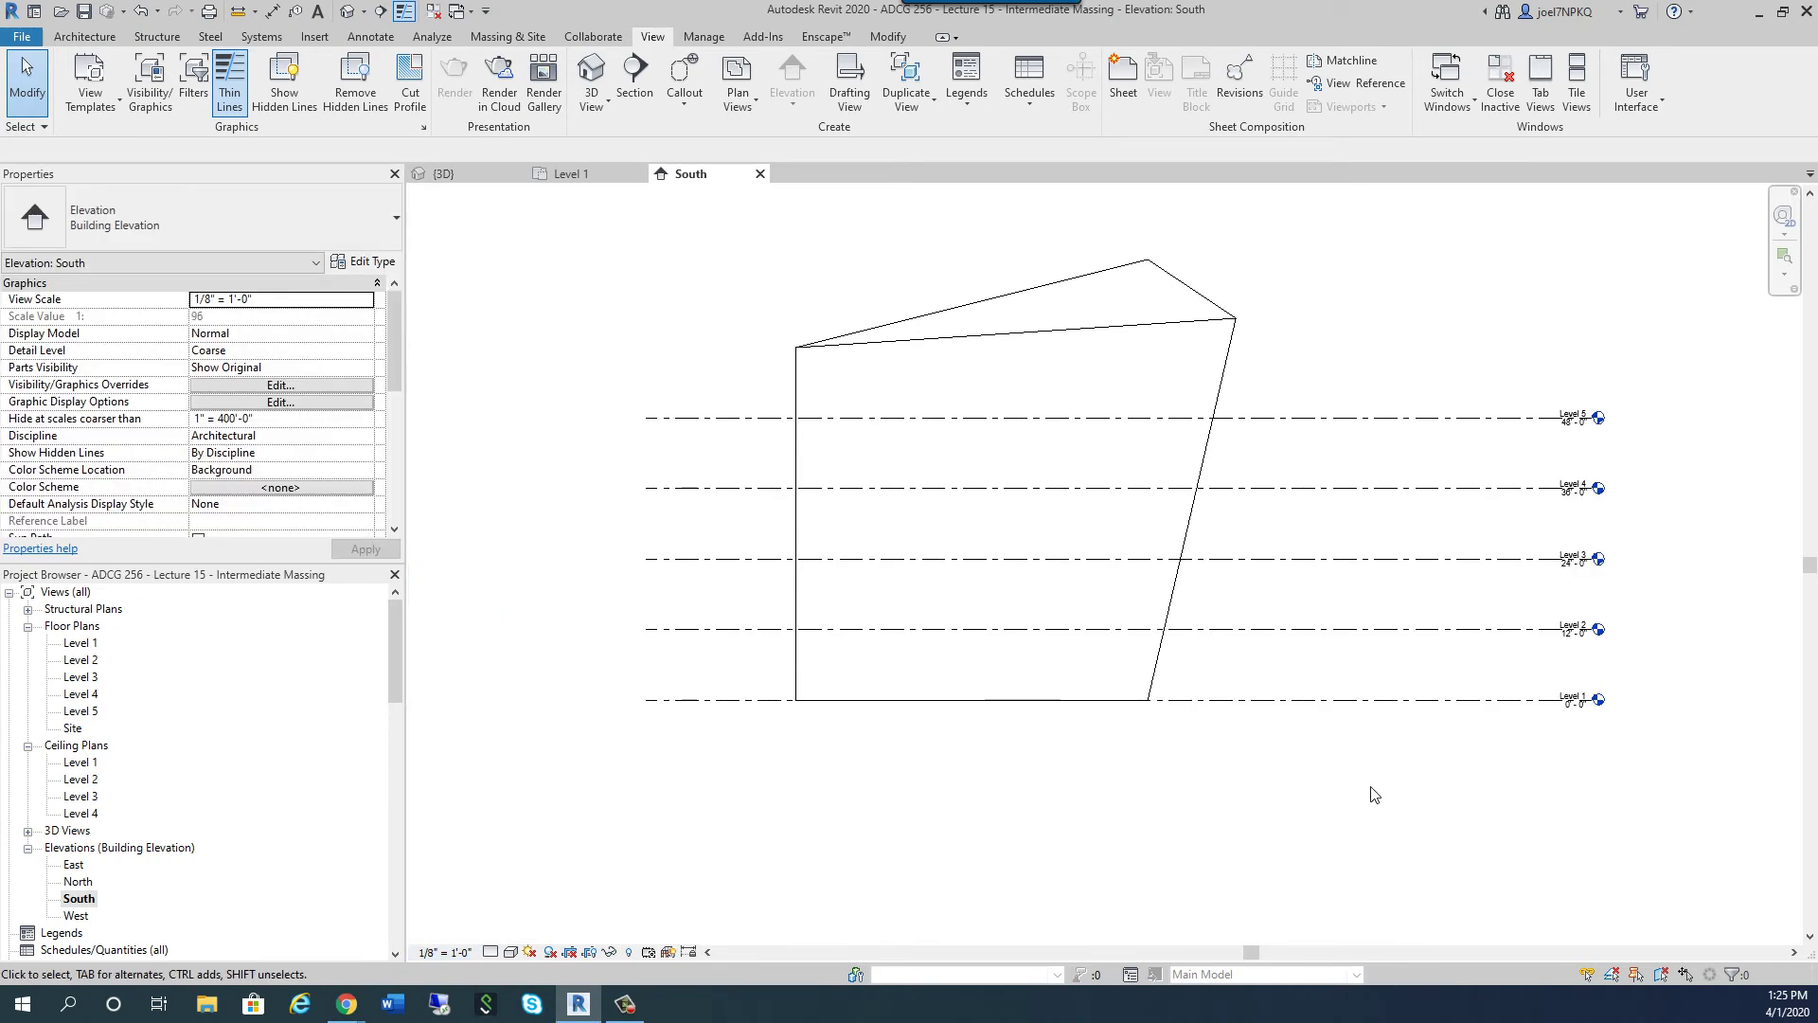
Drag Level 1's extents handle so all level heads pull in toward the mass
{"action": "left_click", "coordinate": [1591, 701]}
{"action": "scroll", "coordinate": [1610, 715], "scroll_direction": "up", "scroll_amount": 2}
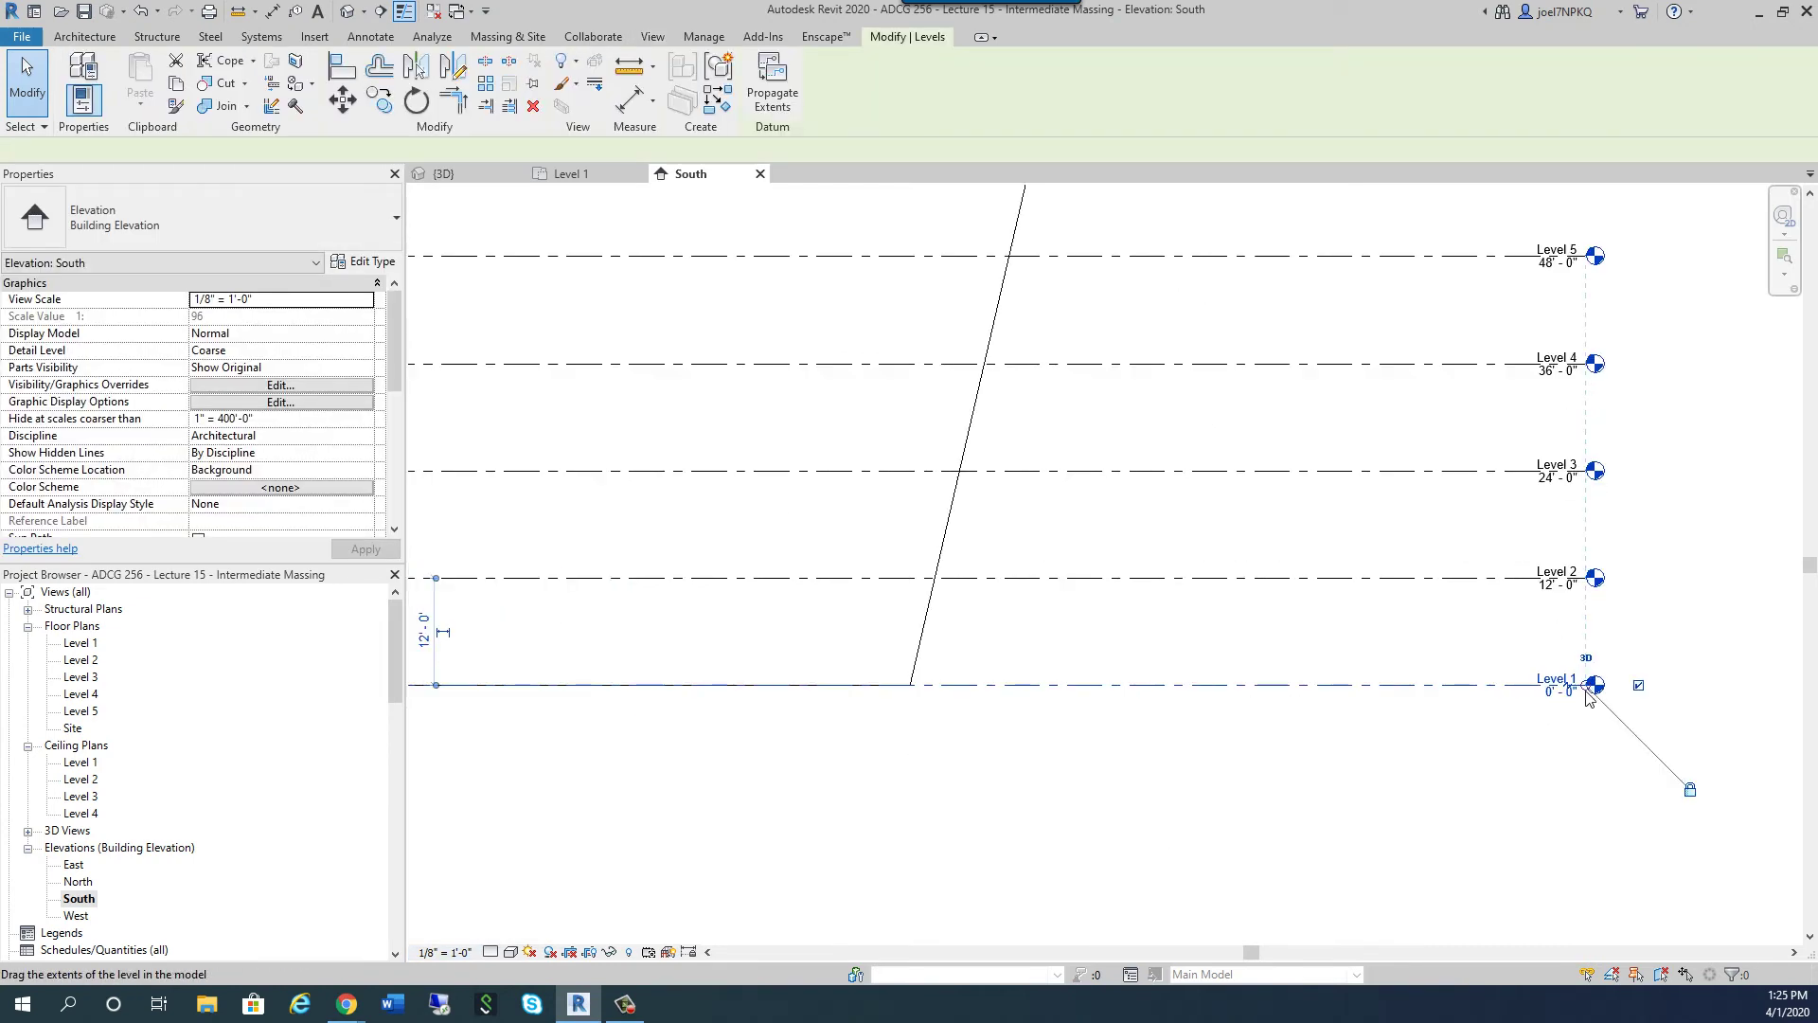
{"action": "left_click_drag", "start_coordinate": [1591, 698], "coordinate": [1200, 689]}
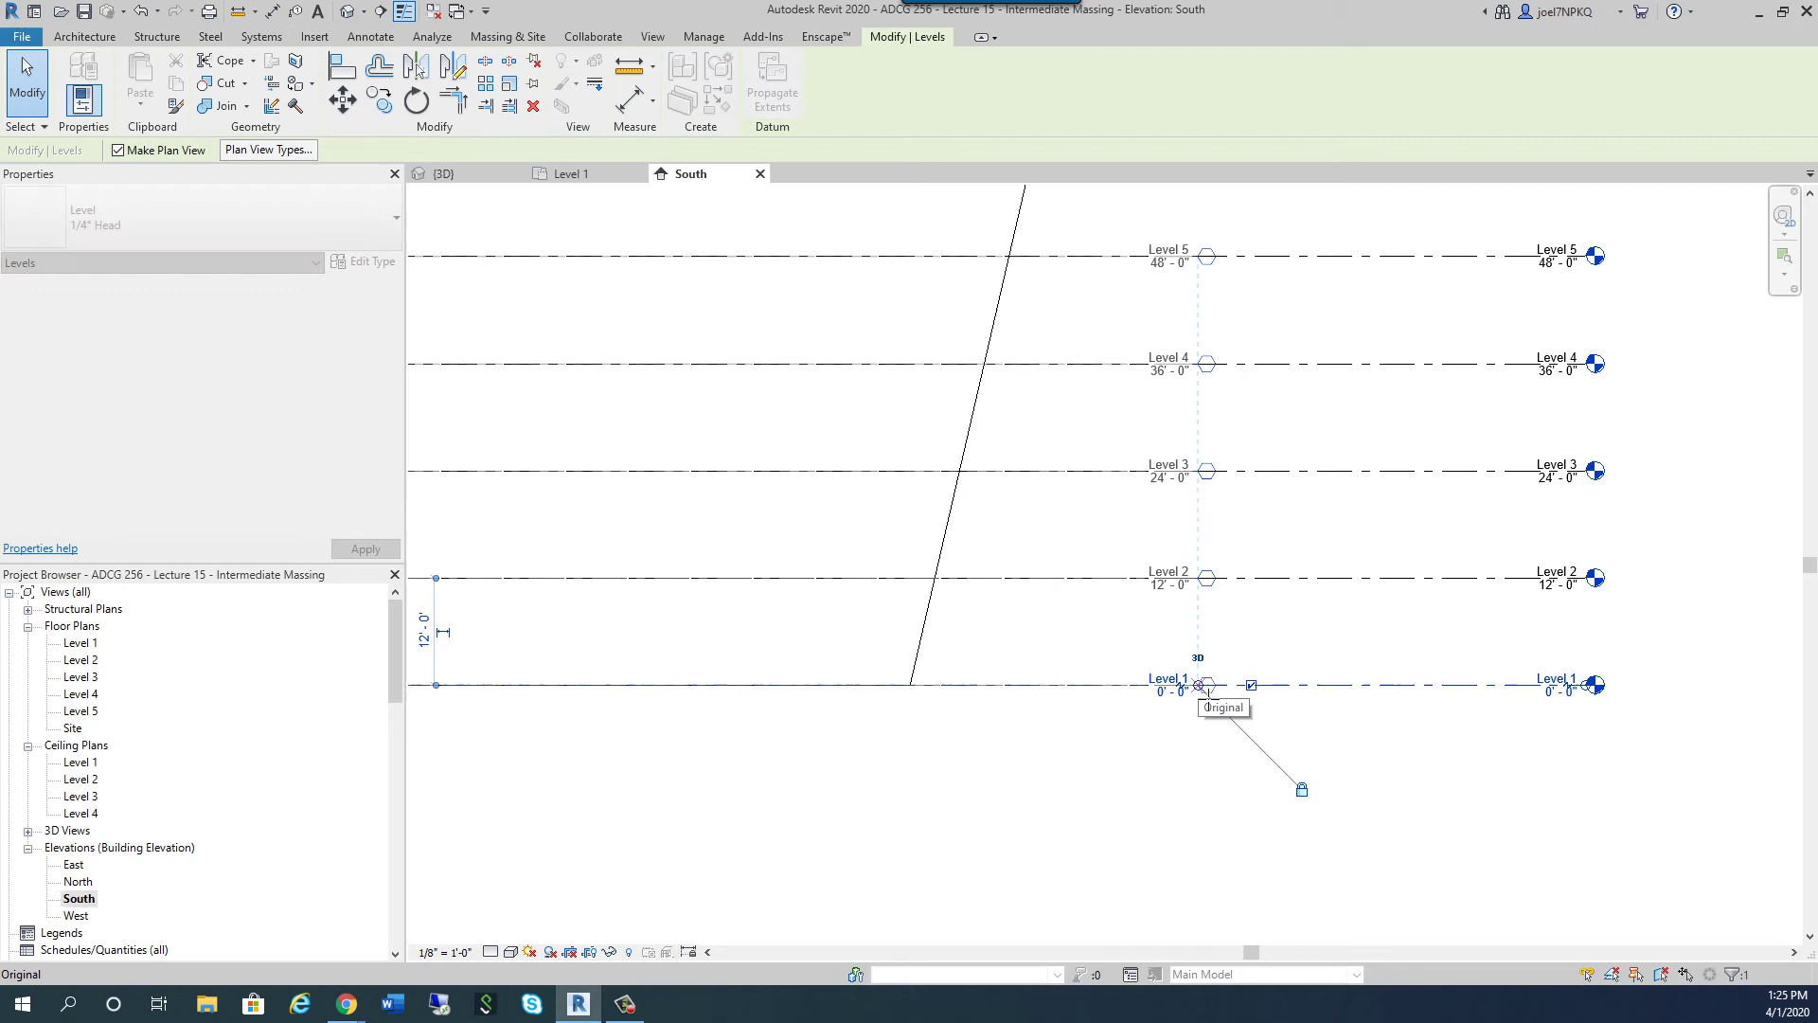
{"action": "left_click", "coordinate": [1148, 828]}
{"action": "scroll", "coordinate": [1209, 763], "scroll_direction": "down", "scroll_amount": 3}
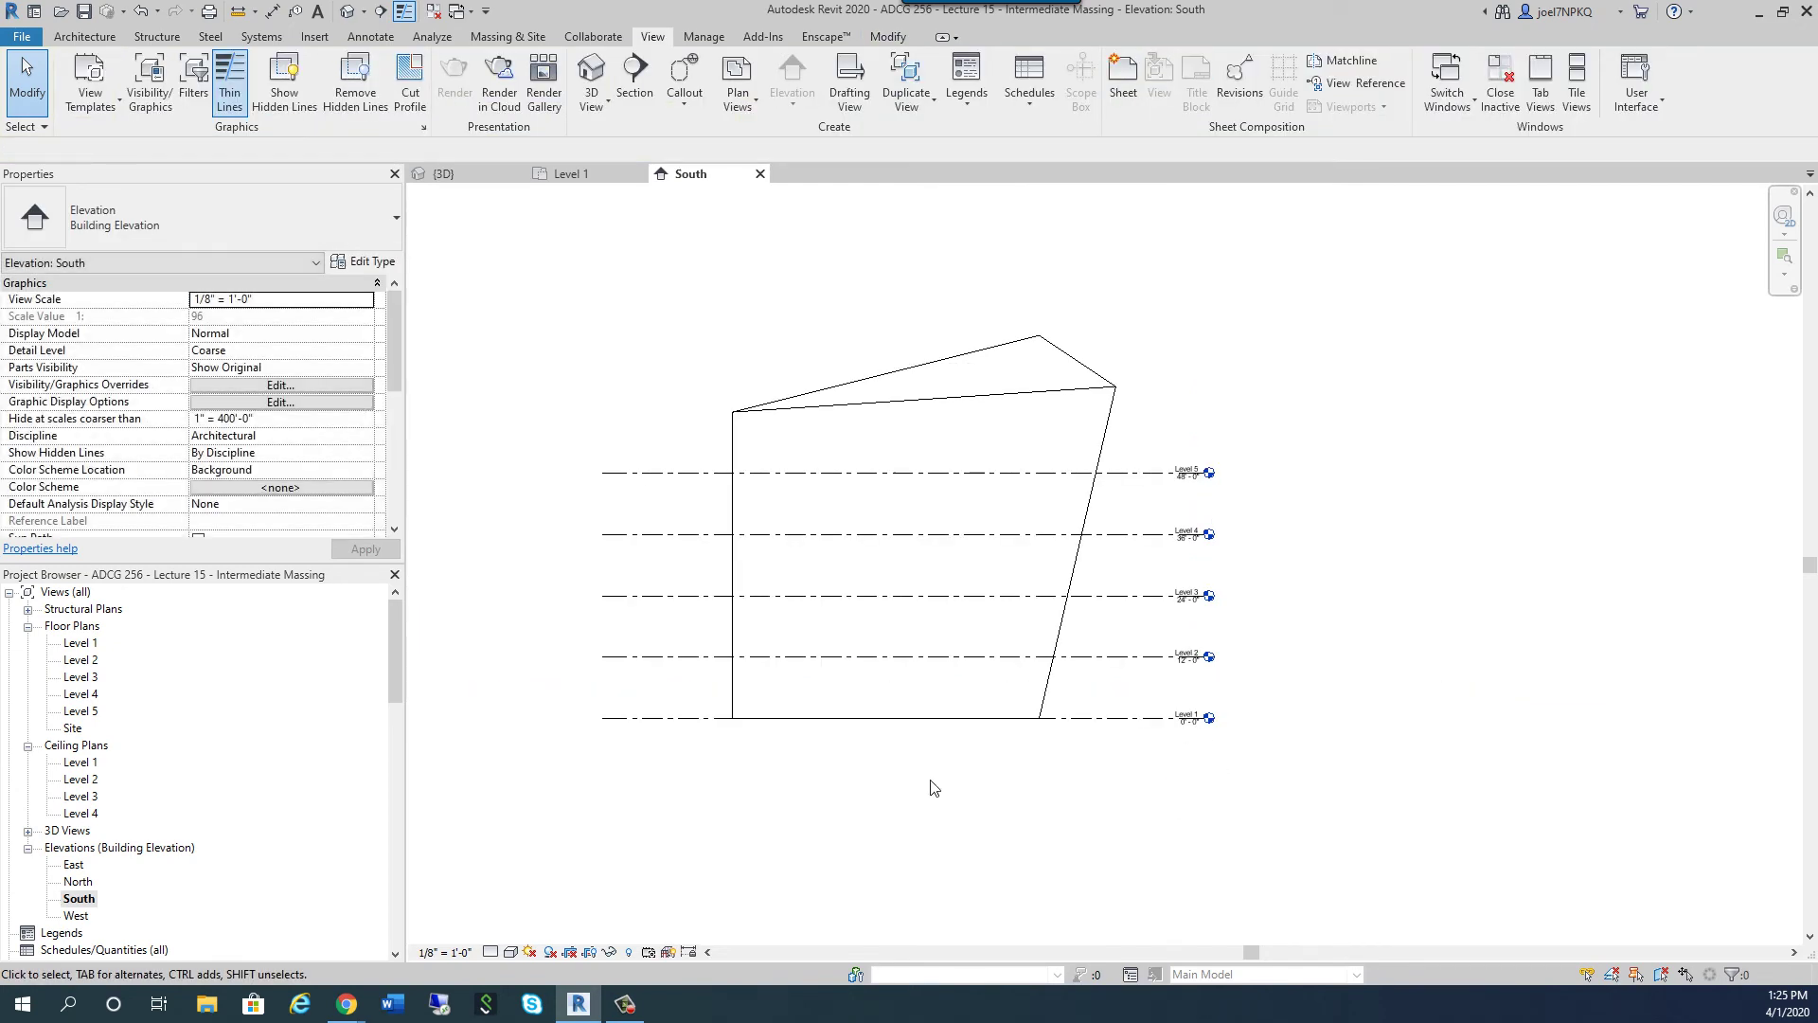
{"action": "scroll", "coordinate": [933, 788], "scroll_direction": "up", "scroll_amount": 1}
Switch to the 3D view and orbit around the five-level mass with the Massing & Site tools showing
{"action": "left_click", "coordinate": [454, 174]}
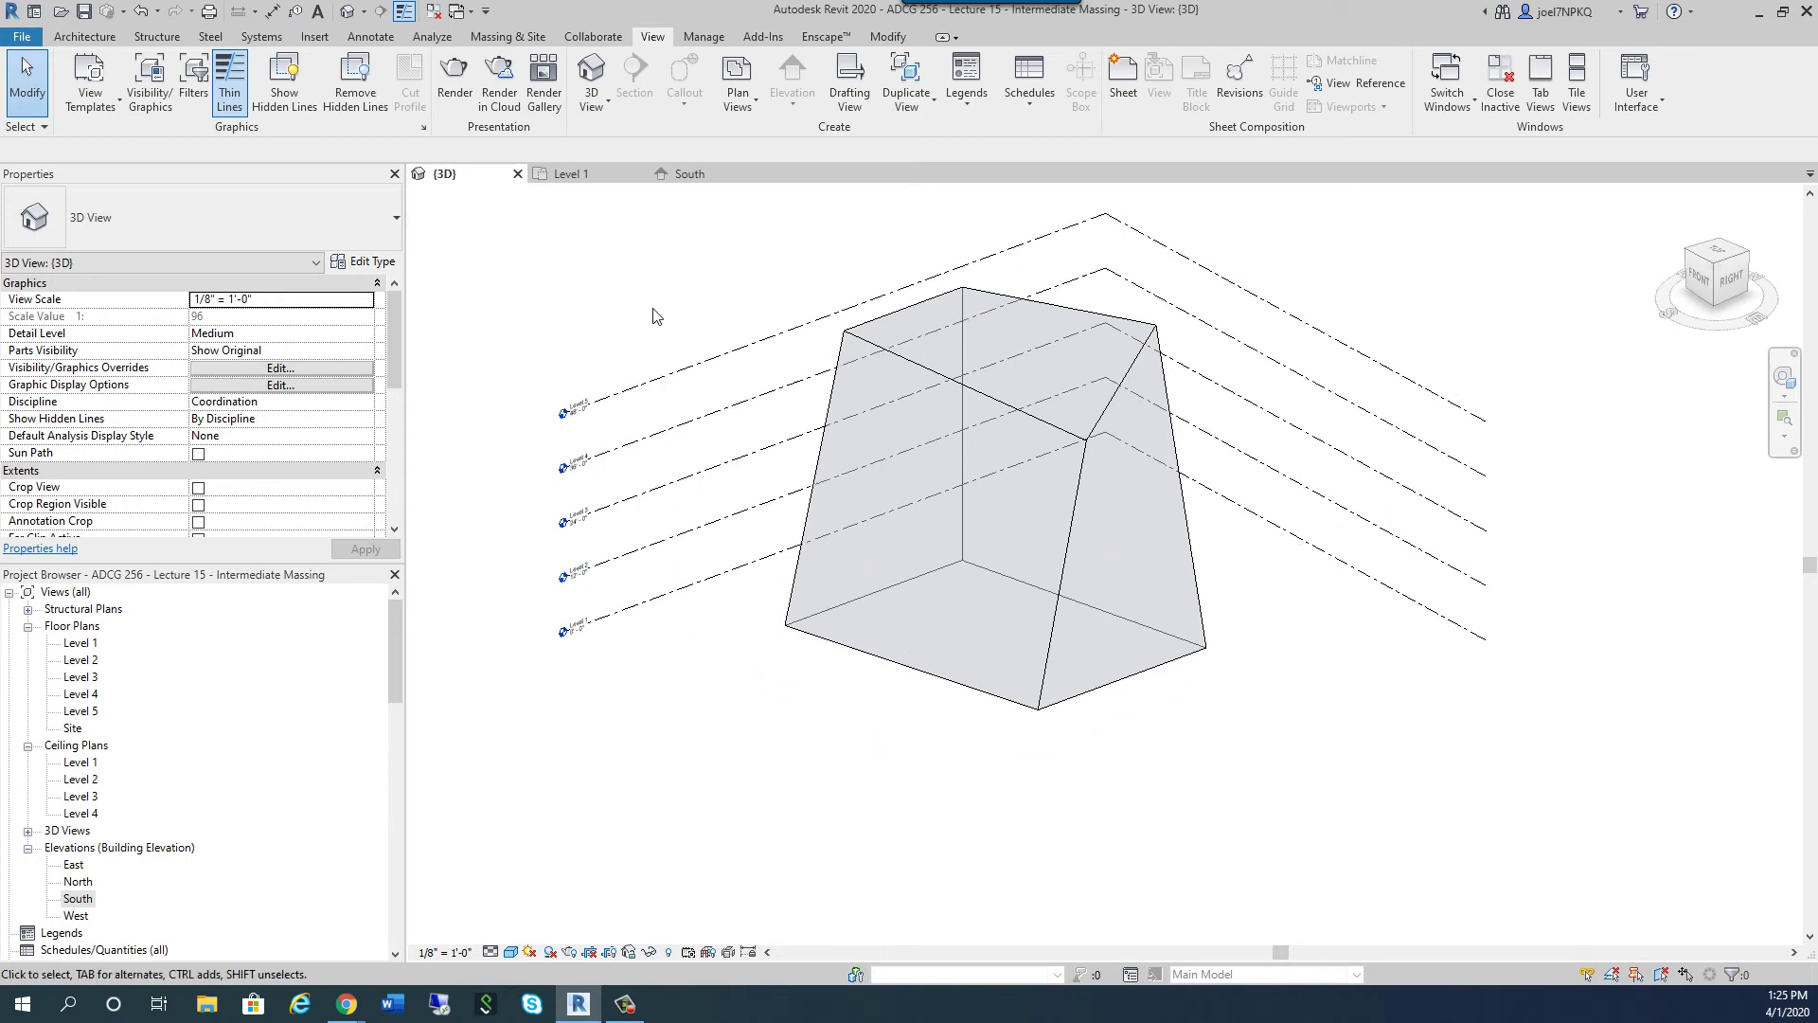
{"action": "middle_click_drag", "start_coordinate": [576, 323], "coordinate": [663, 301], "text": "shift"}
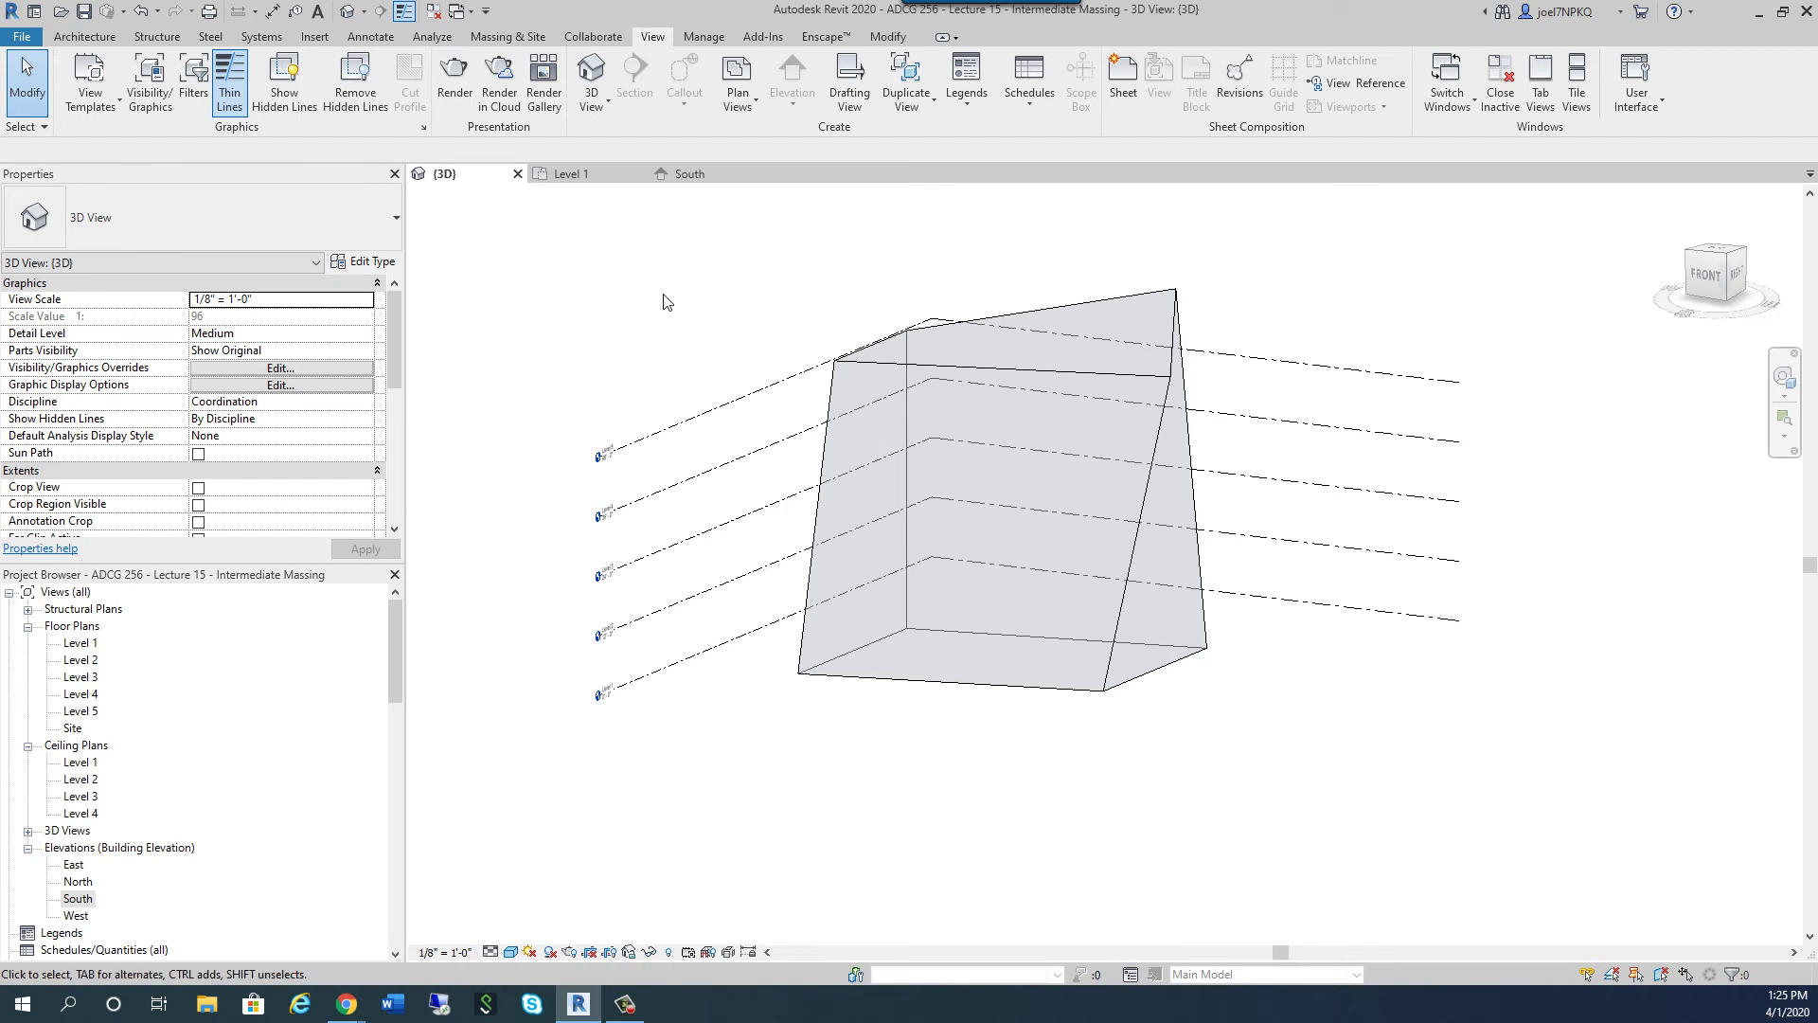
{"action": "left_click", "coordinate": [509, 38]}
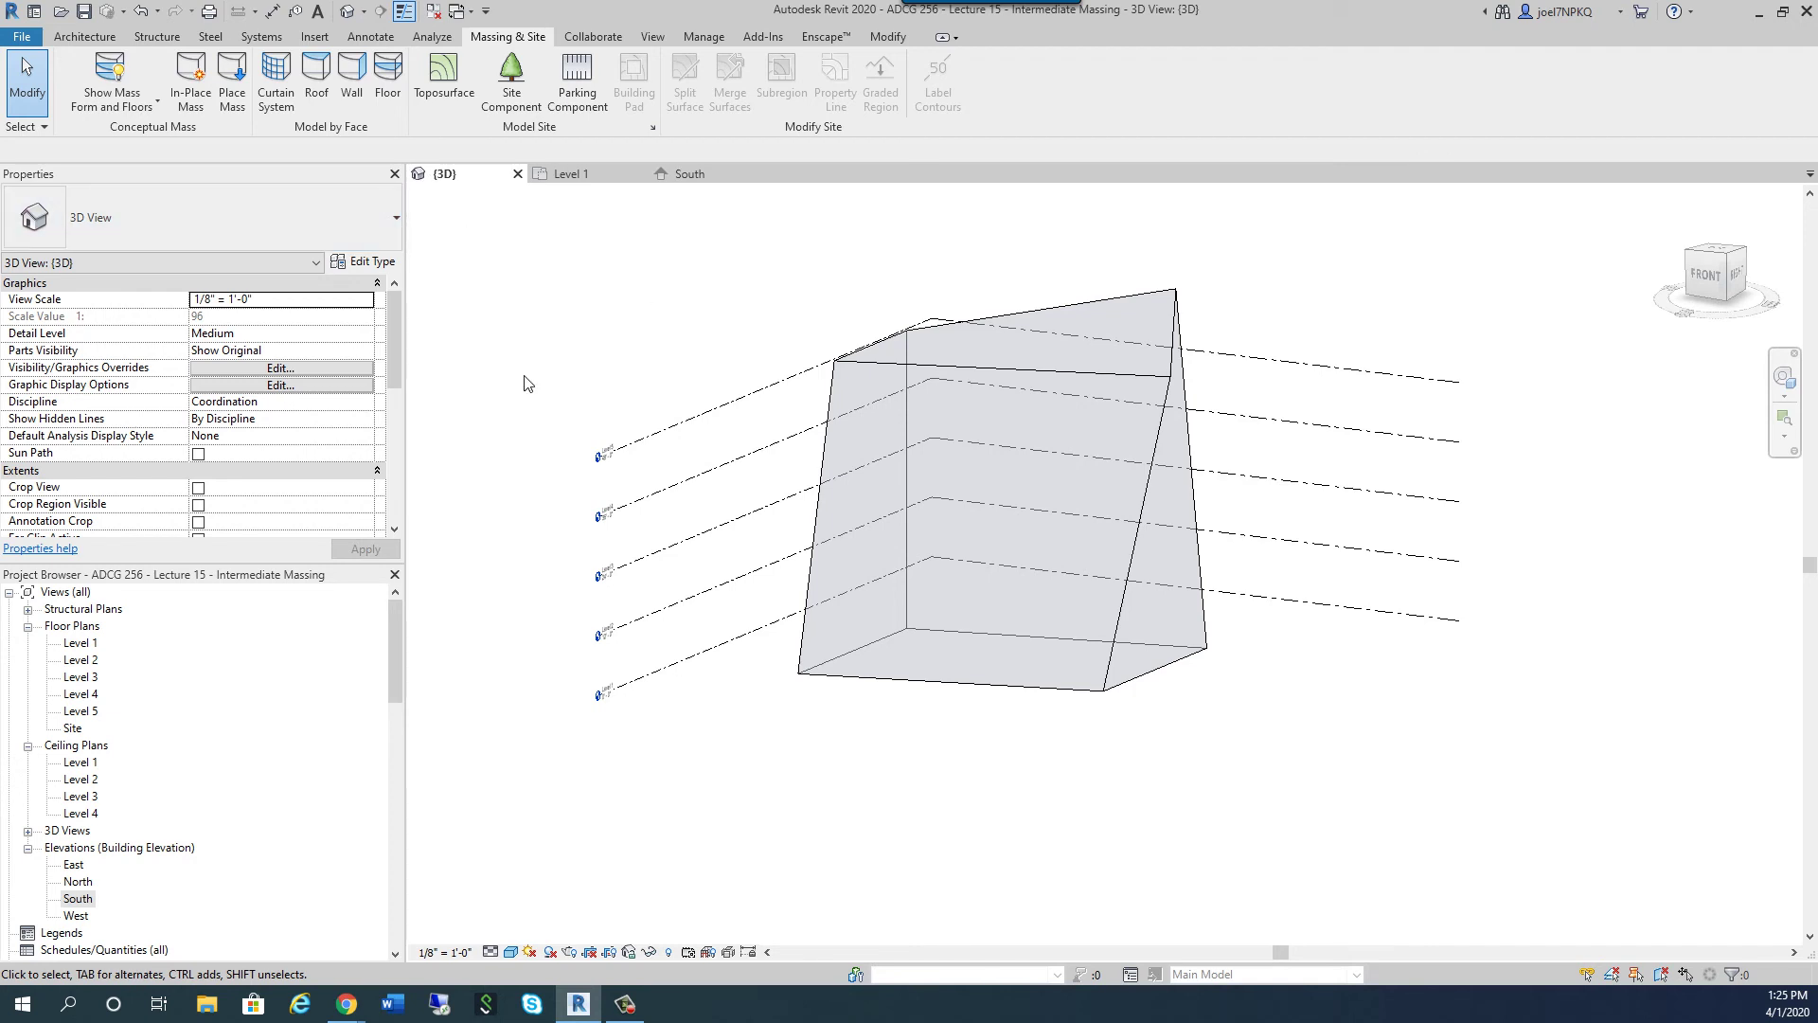
{"action": "middle_click_drag", "start_coordinate": [579, 362], "coordinate": [622, 289], "text": "shift"}
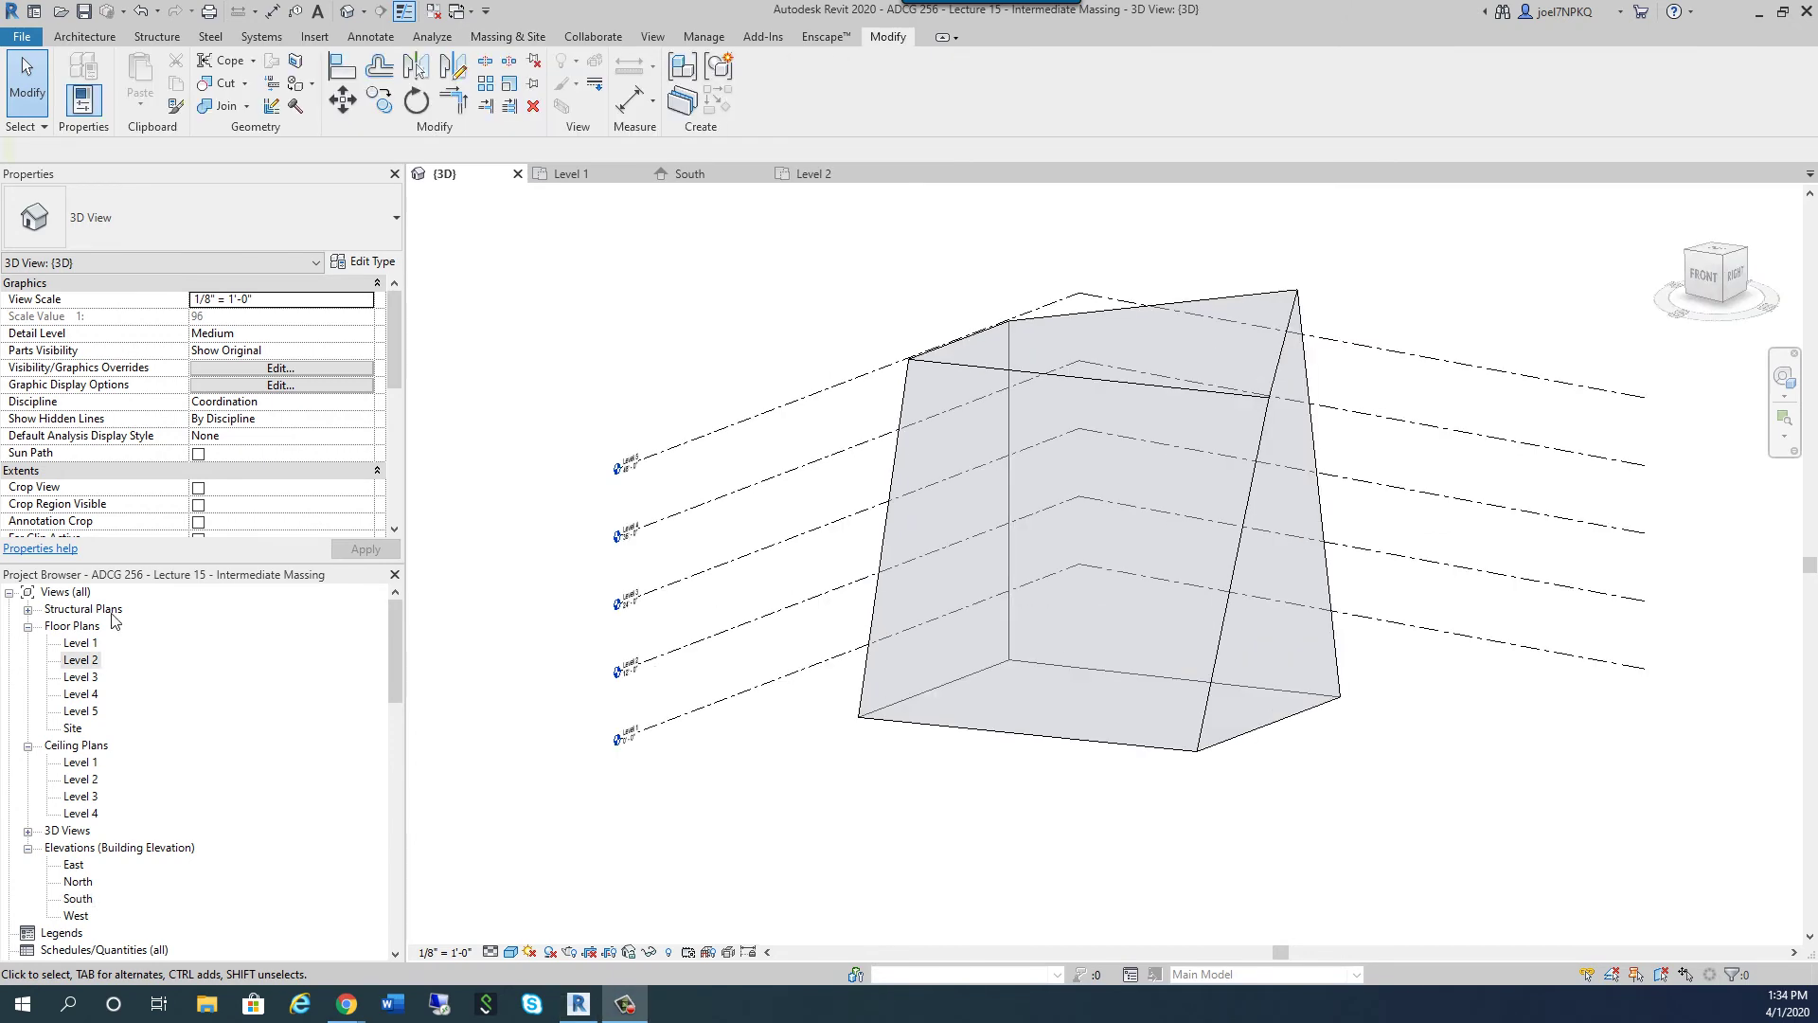
{"action": "middle_click_drag", "start_coordinate": [1079, 856], "coordinate": [1035, 823], "text": "shift"}
{"action": "scroll", "coordinate": [987, 781], "scroll_direction": "up", "scroll_amount": 1}
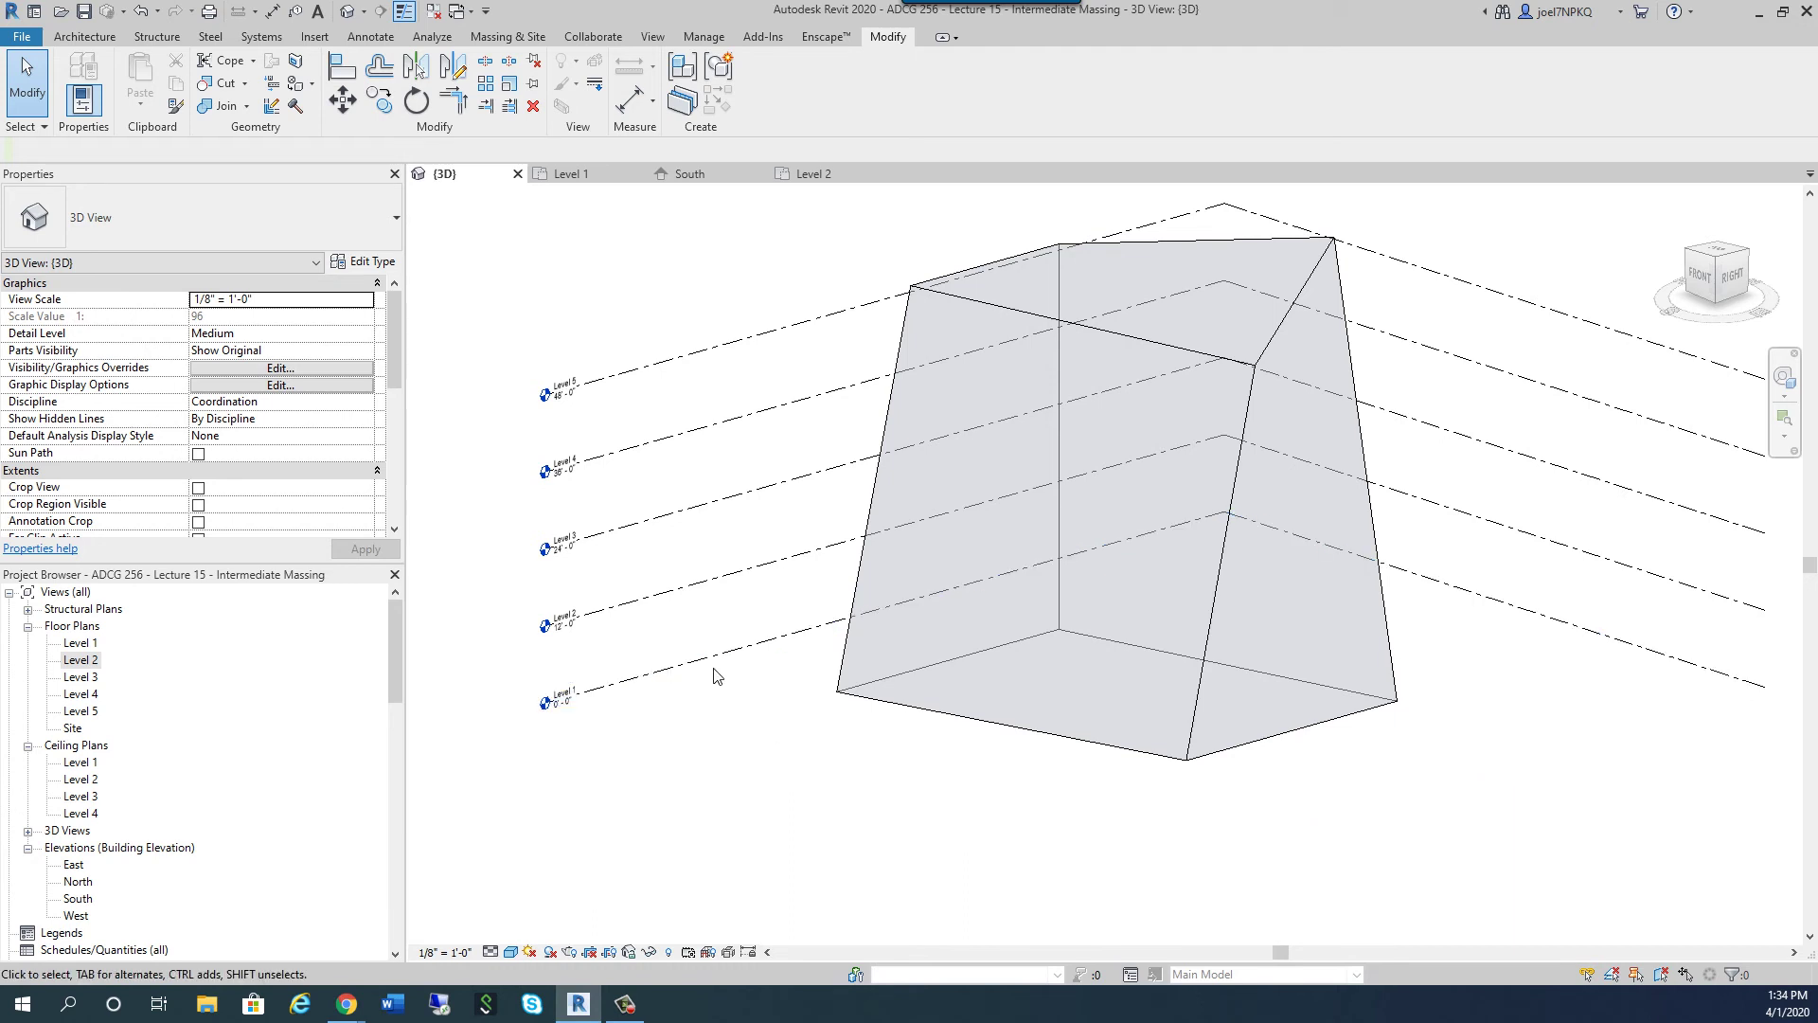
Create a Generic 12" floor at Level 1 by picking the mass's four bottom edges as its boundary
{"action": "left_click", "coordinate": [119, 38]}
{"action": "left_click", "coordinate": [435, 104]}
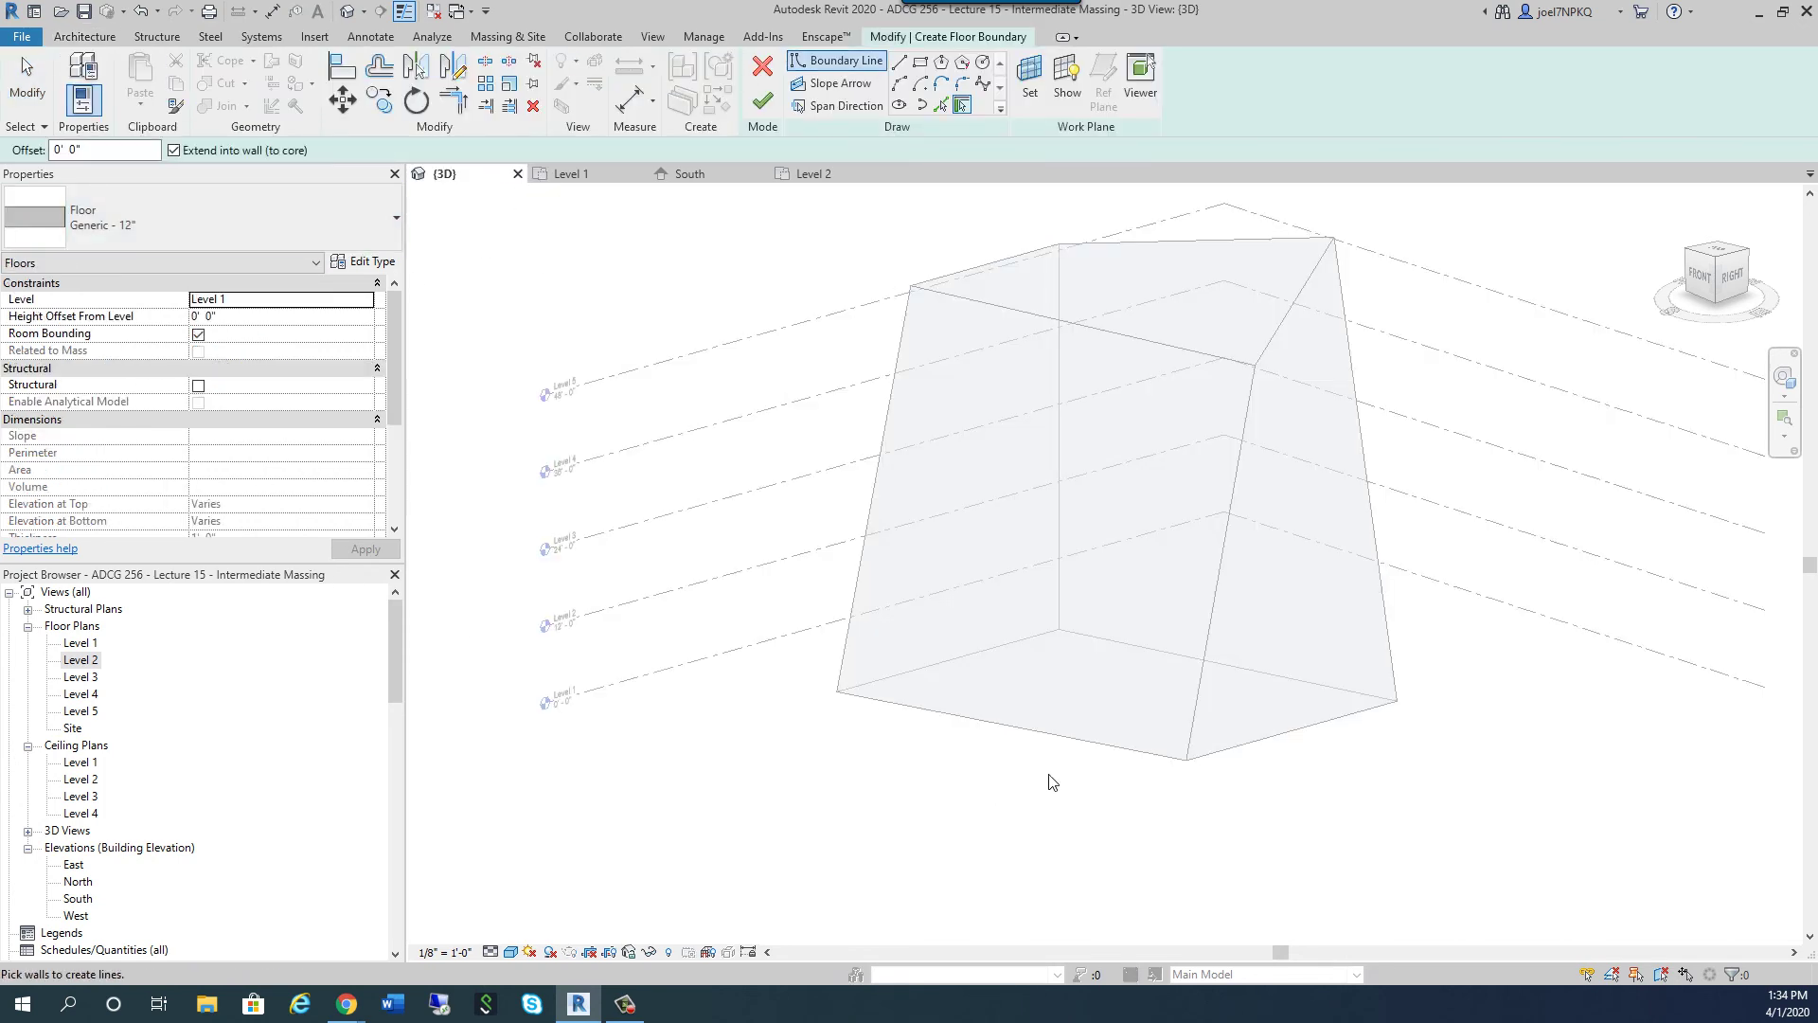
{"action": "scroll", "coordinate": [906, 721], "scroll_direction": "up", "scroll_amount": 1}
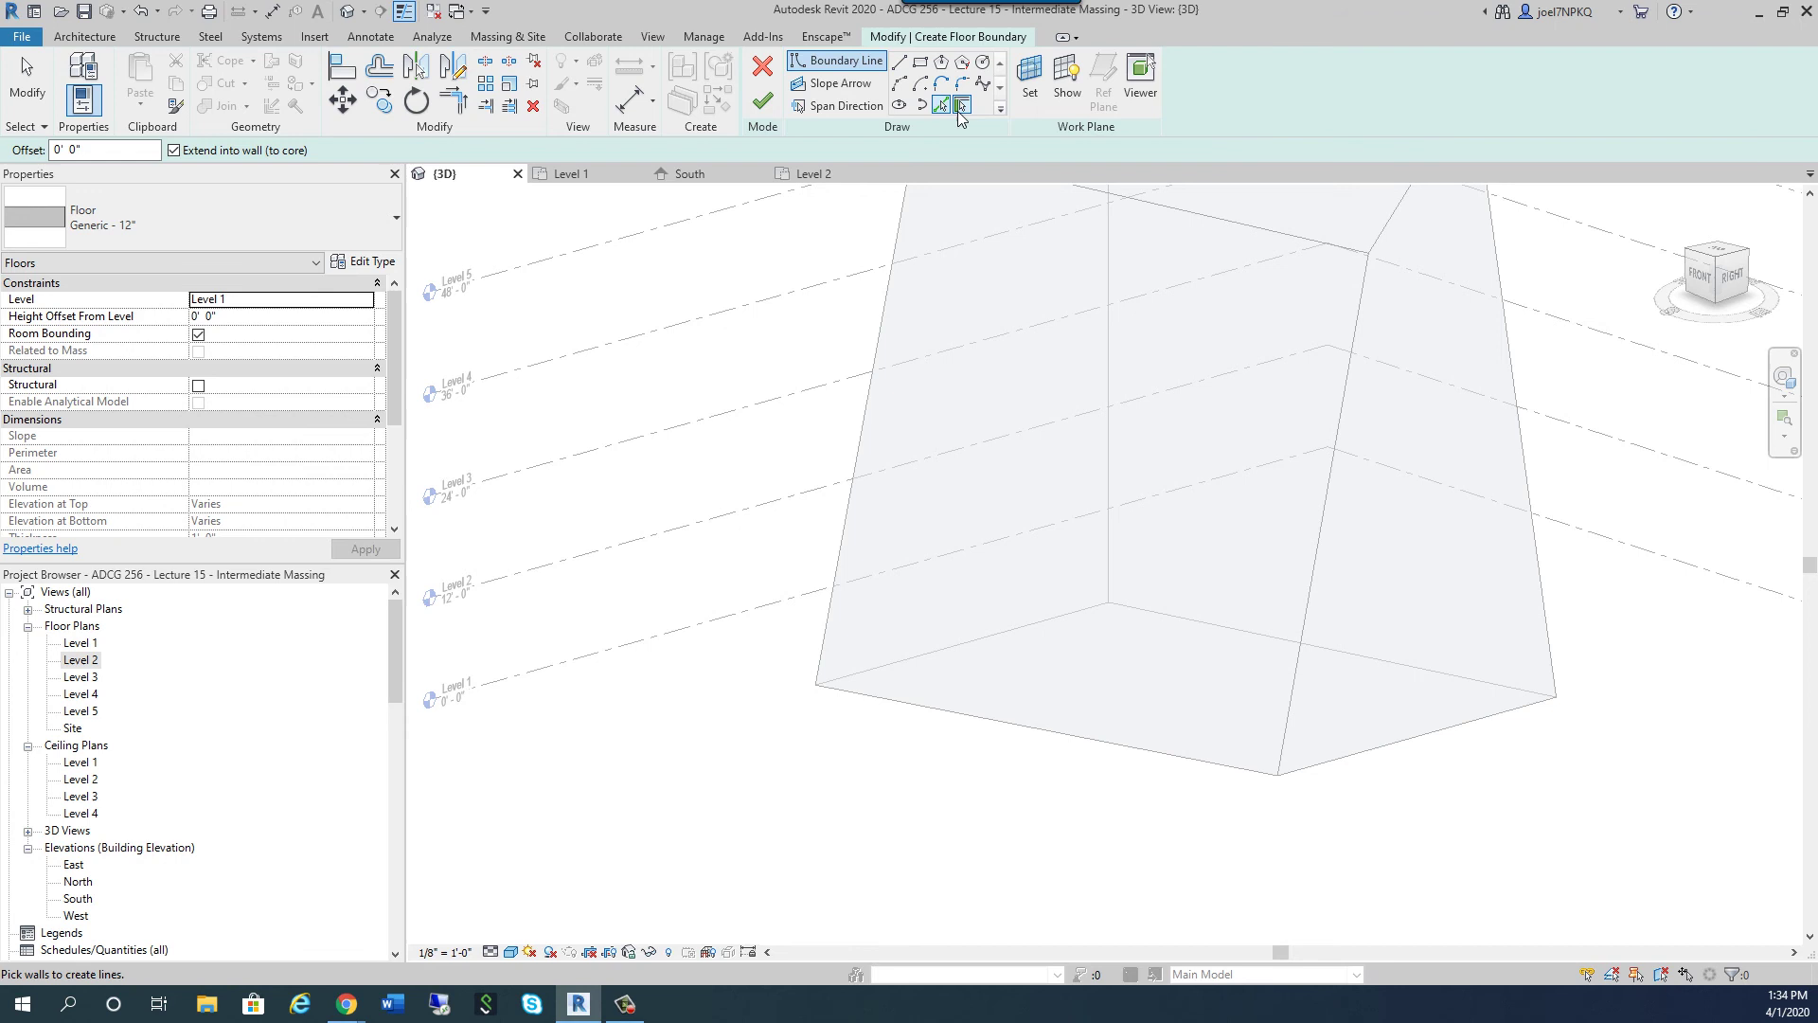
{"action": "left_click", "coordinate": [941, 105]}
{"action": "left_click", "coordinate": [964, 714]}
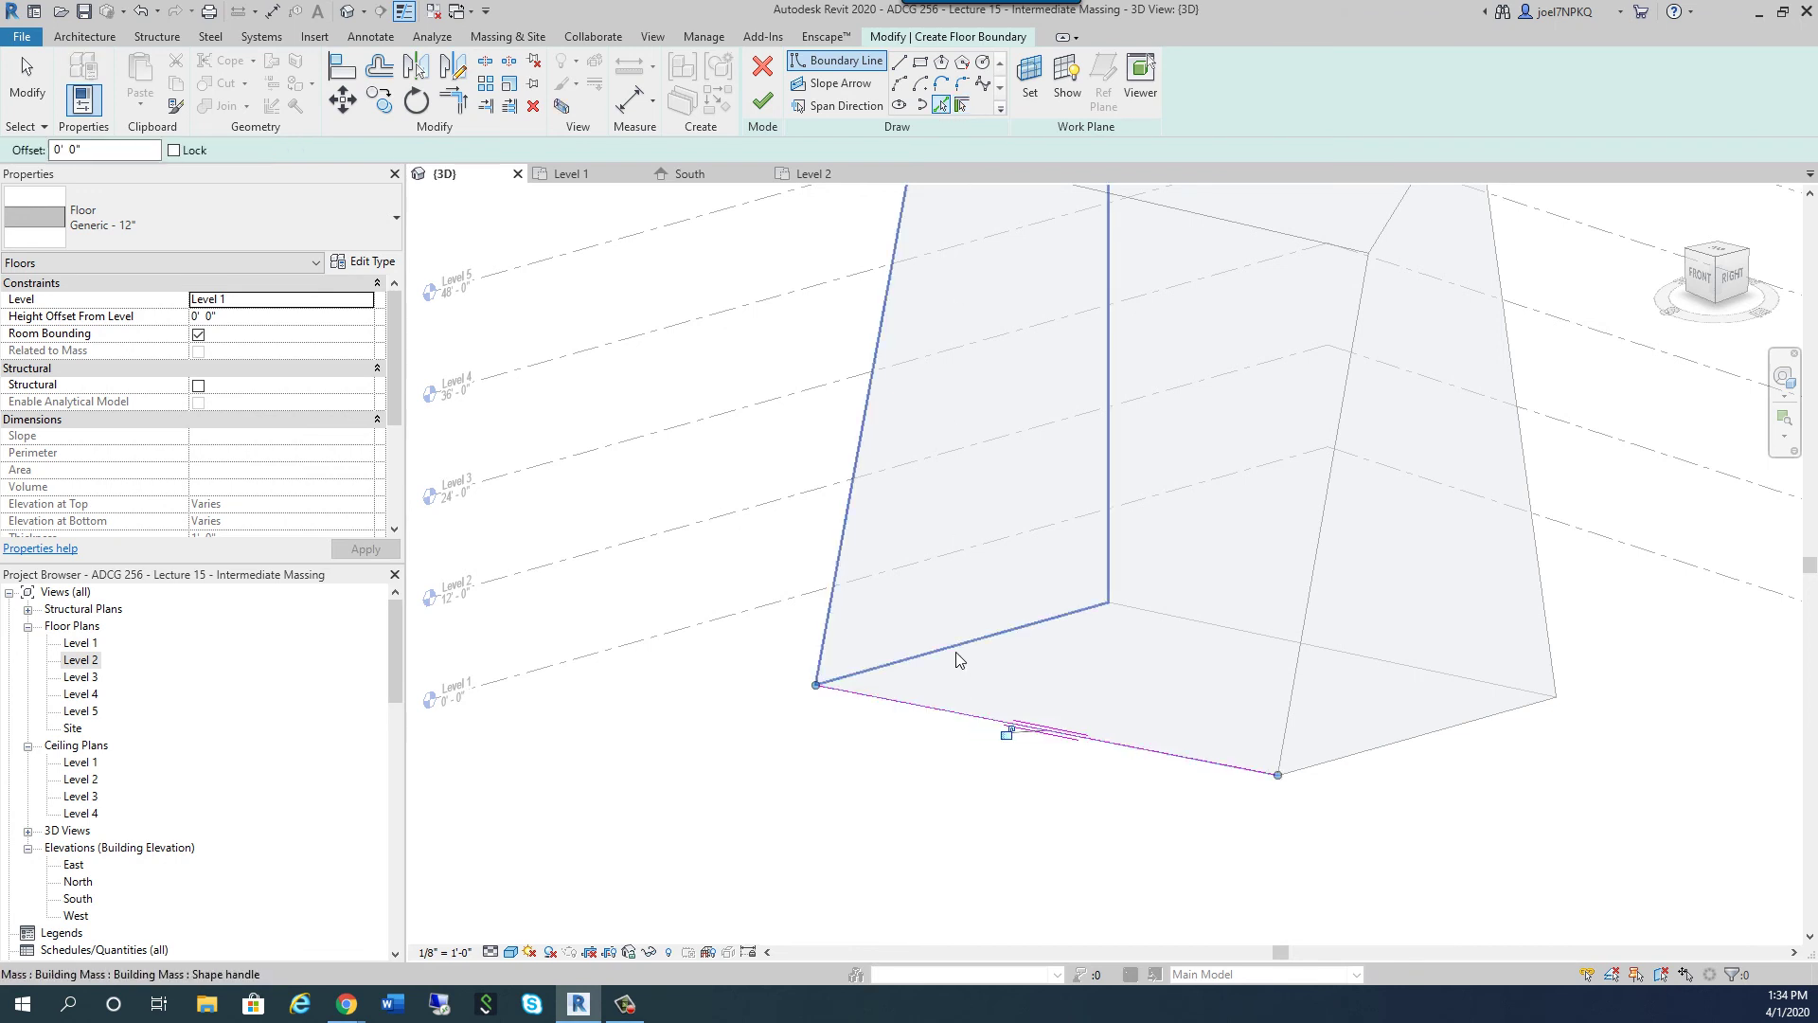
{"action": "left_click", "coordinate": [961, 646]}
{"action": "left_click", "coordinate": [1216, 634]}
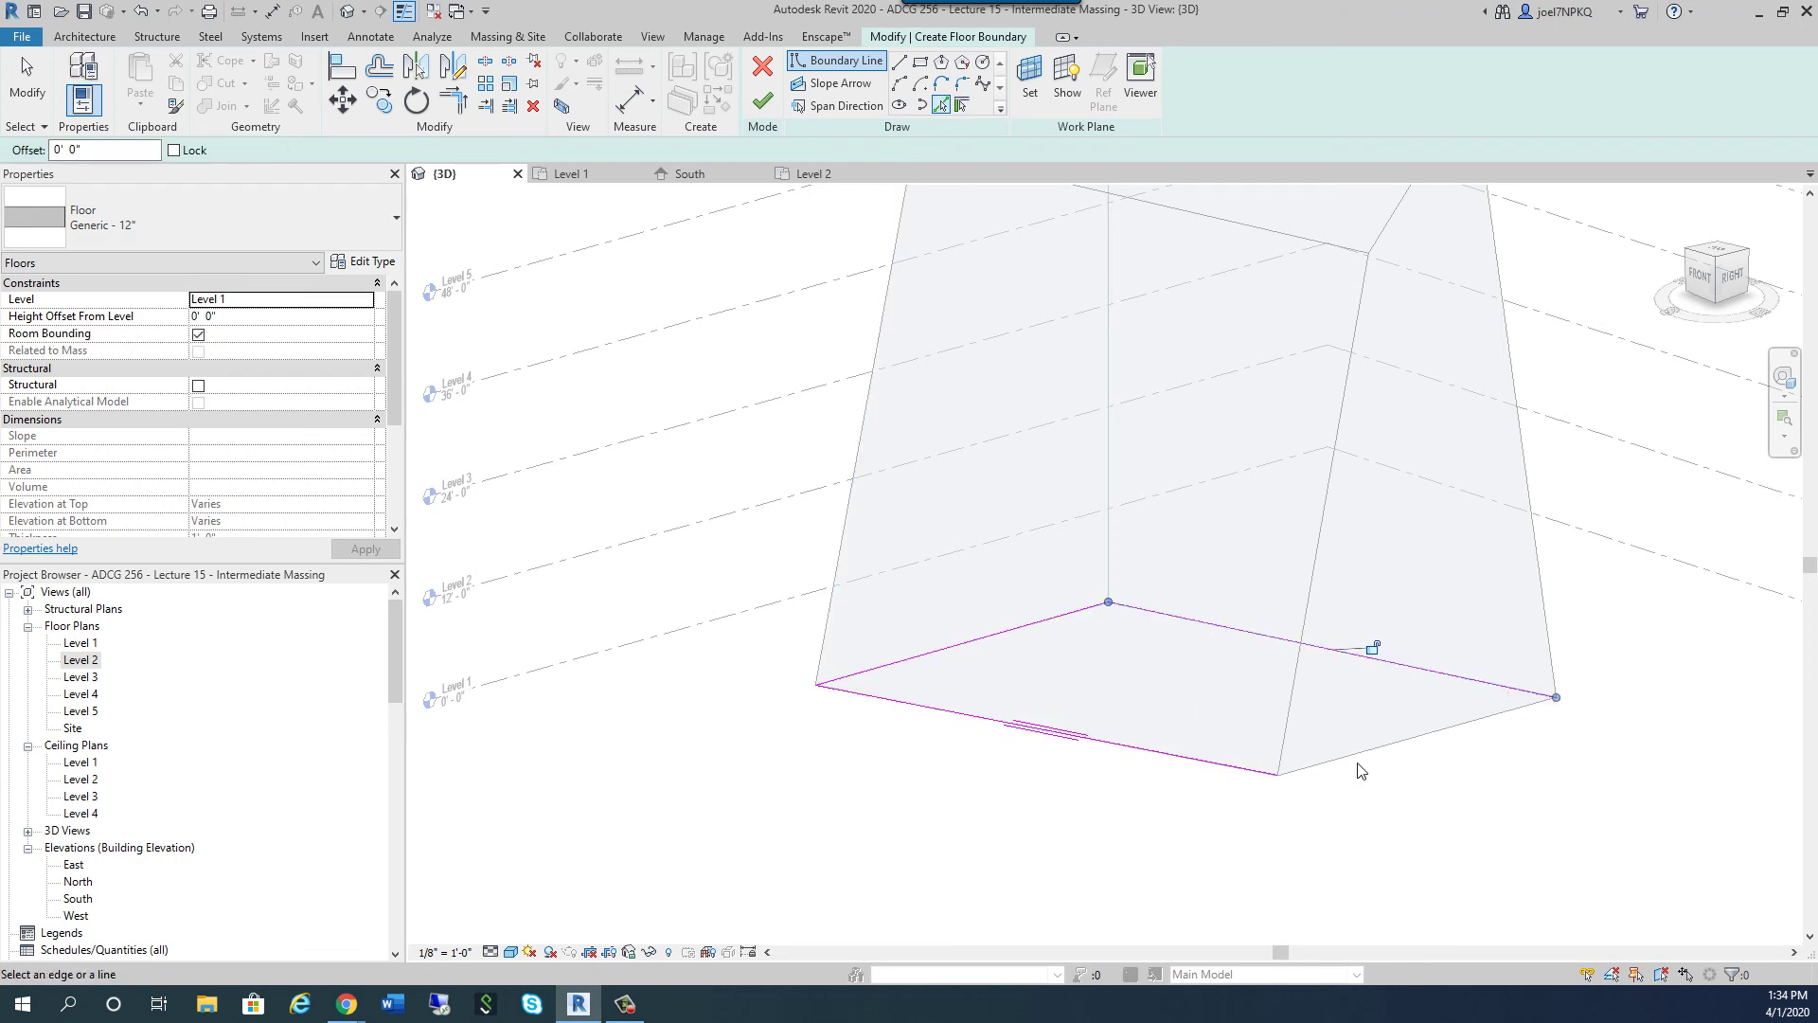
{"action": "left_click", "coordinate": [1364, 757]}
{"action": "left_click", "coordinate": [763, 100]}
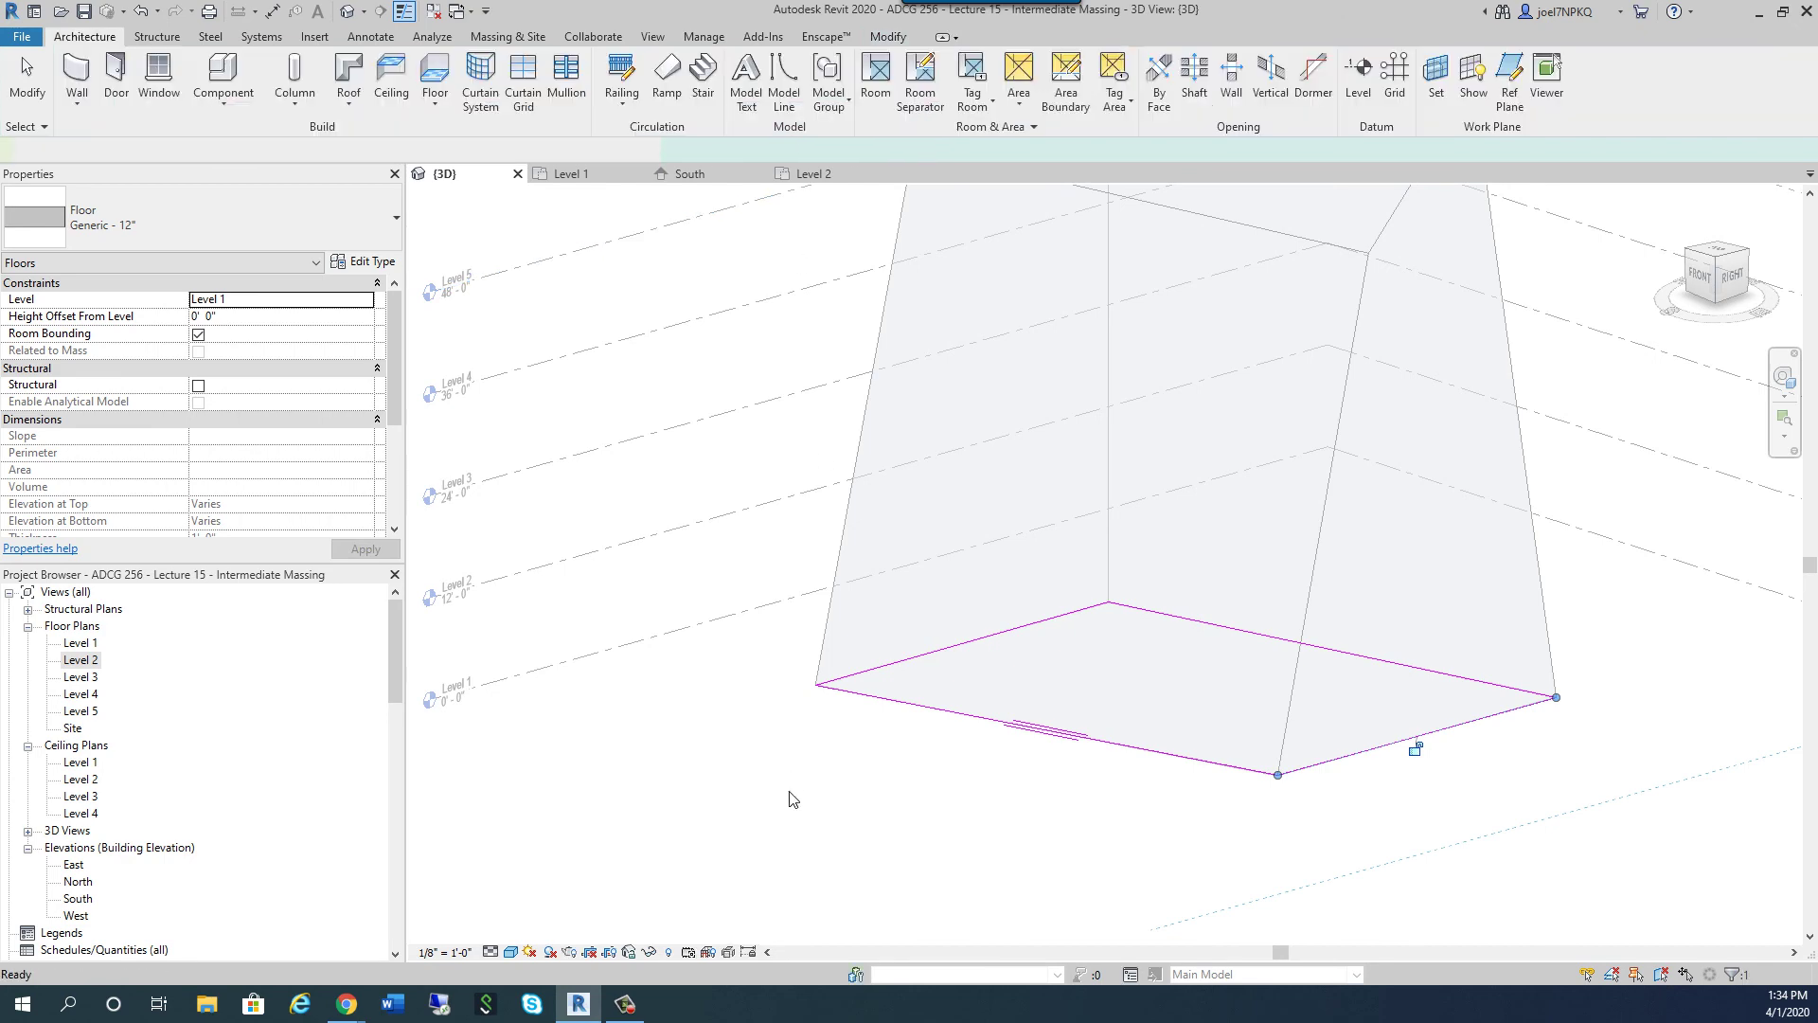
{"action": "left_click", "coordinate": [784, 795]}
{"action": "middle_click_drag", "start_coordinate": [832, 758], "coordinate": [795, 751], "text": "shift"}
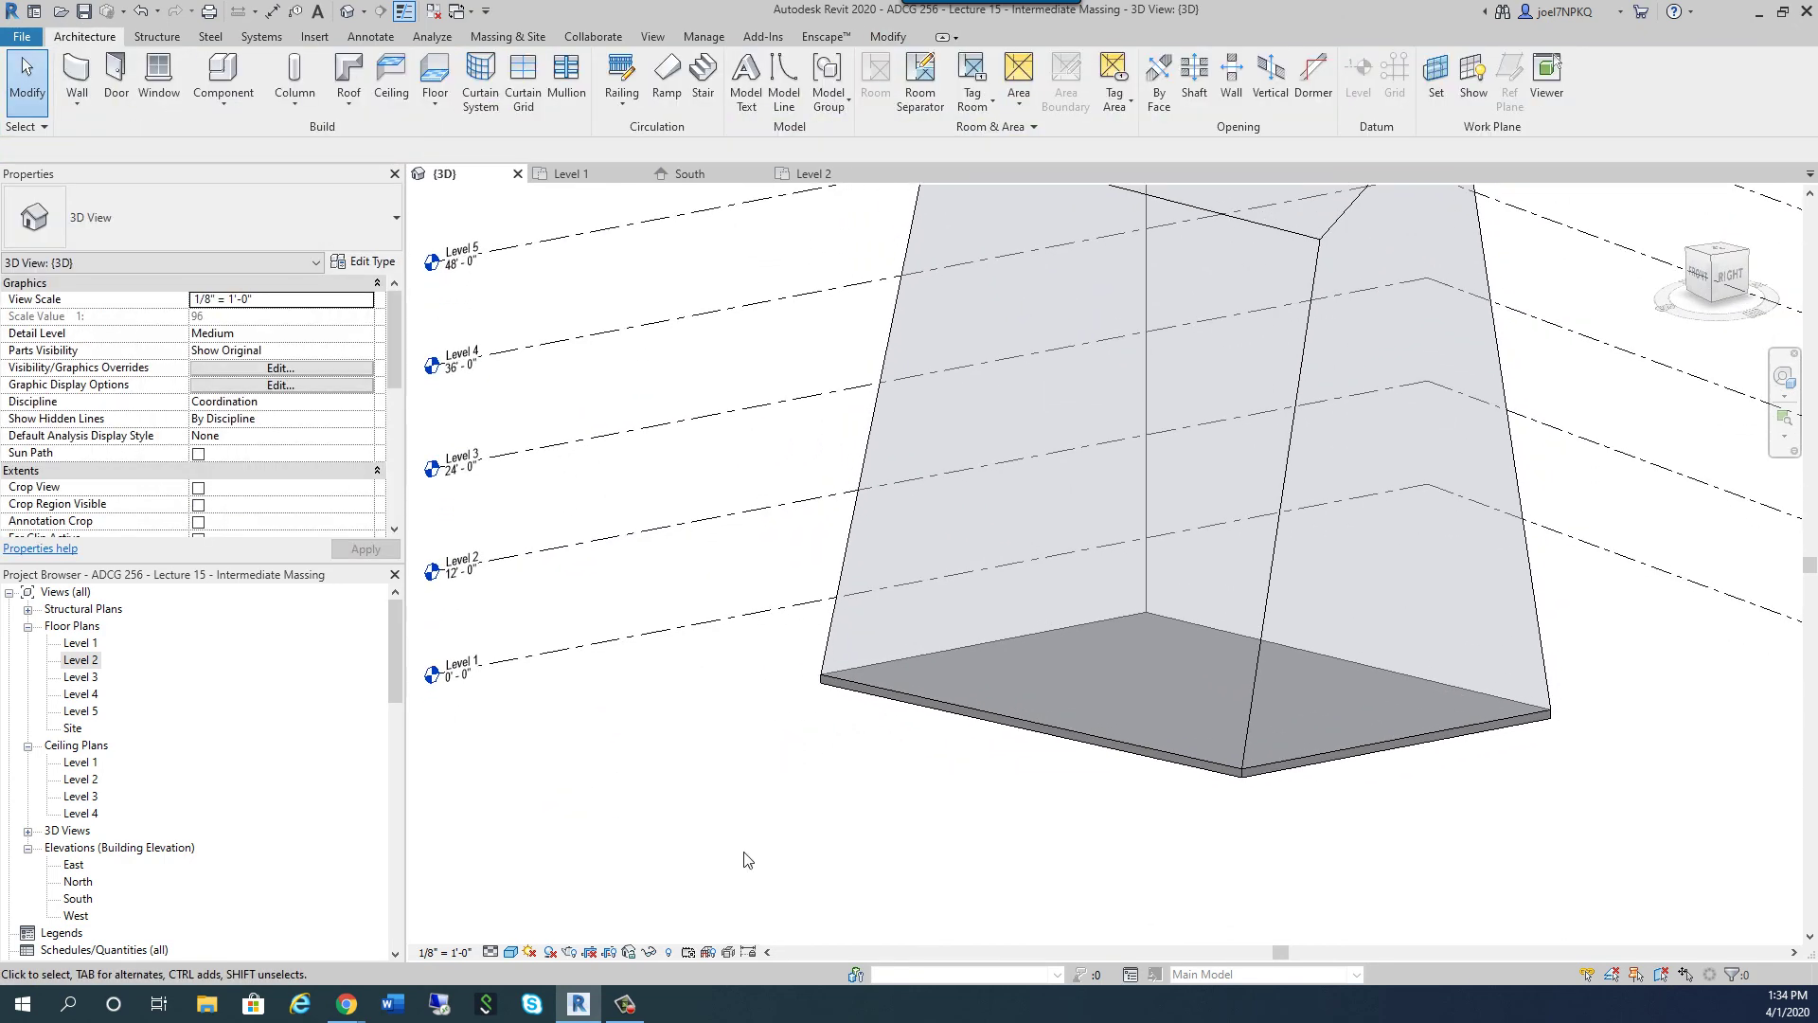
Orbit and zoom around the mass, select the Level 1 slab to inspect it, then show Massing & Site tools
{"action": "scroll", "coordinate": [785, 840], "scroll_direction": "down", "scroll_amount": 2}
{"action": "scroll", "coordinate": [783, 824], "scroll_direction": "up", "scroll_amount": 1}
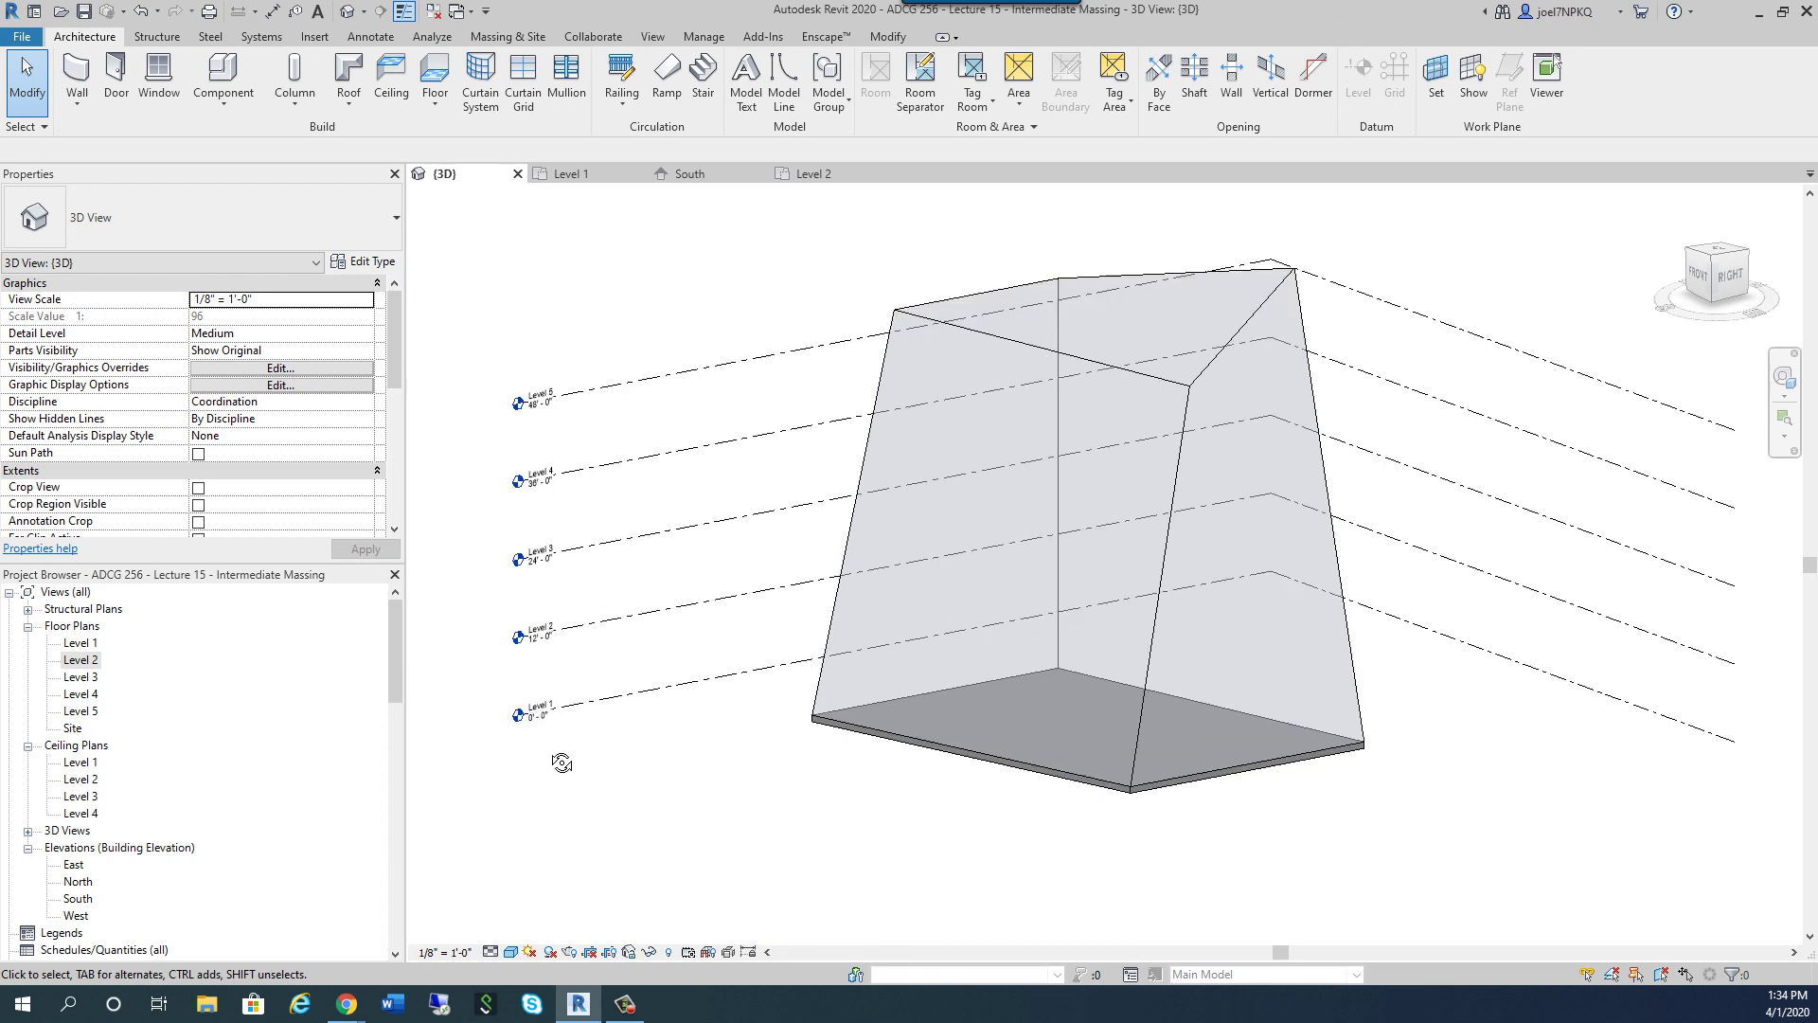
{"action": "middle_click_drag", "start_coordinate": [559, 759], "coordinate": [503, 734], "text": "shift"}
{"action": "scroll", "coordinate": [510, 549], "scroll_direction": "up", "scroll_amount": 2}
{"action": "scroll", "coordinate": [509, 549], "scroll_direction": "up", "scroll_amount": 1}
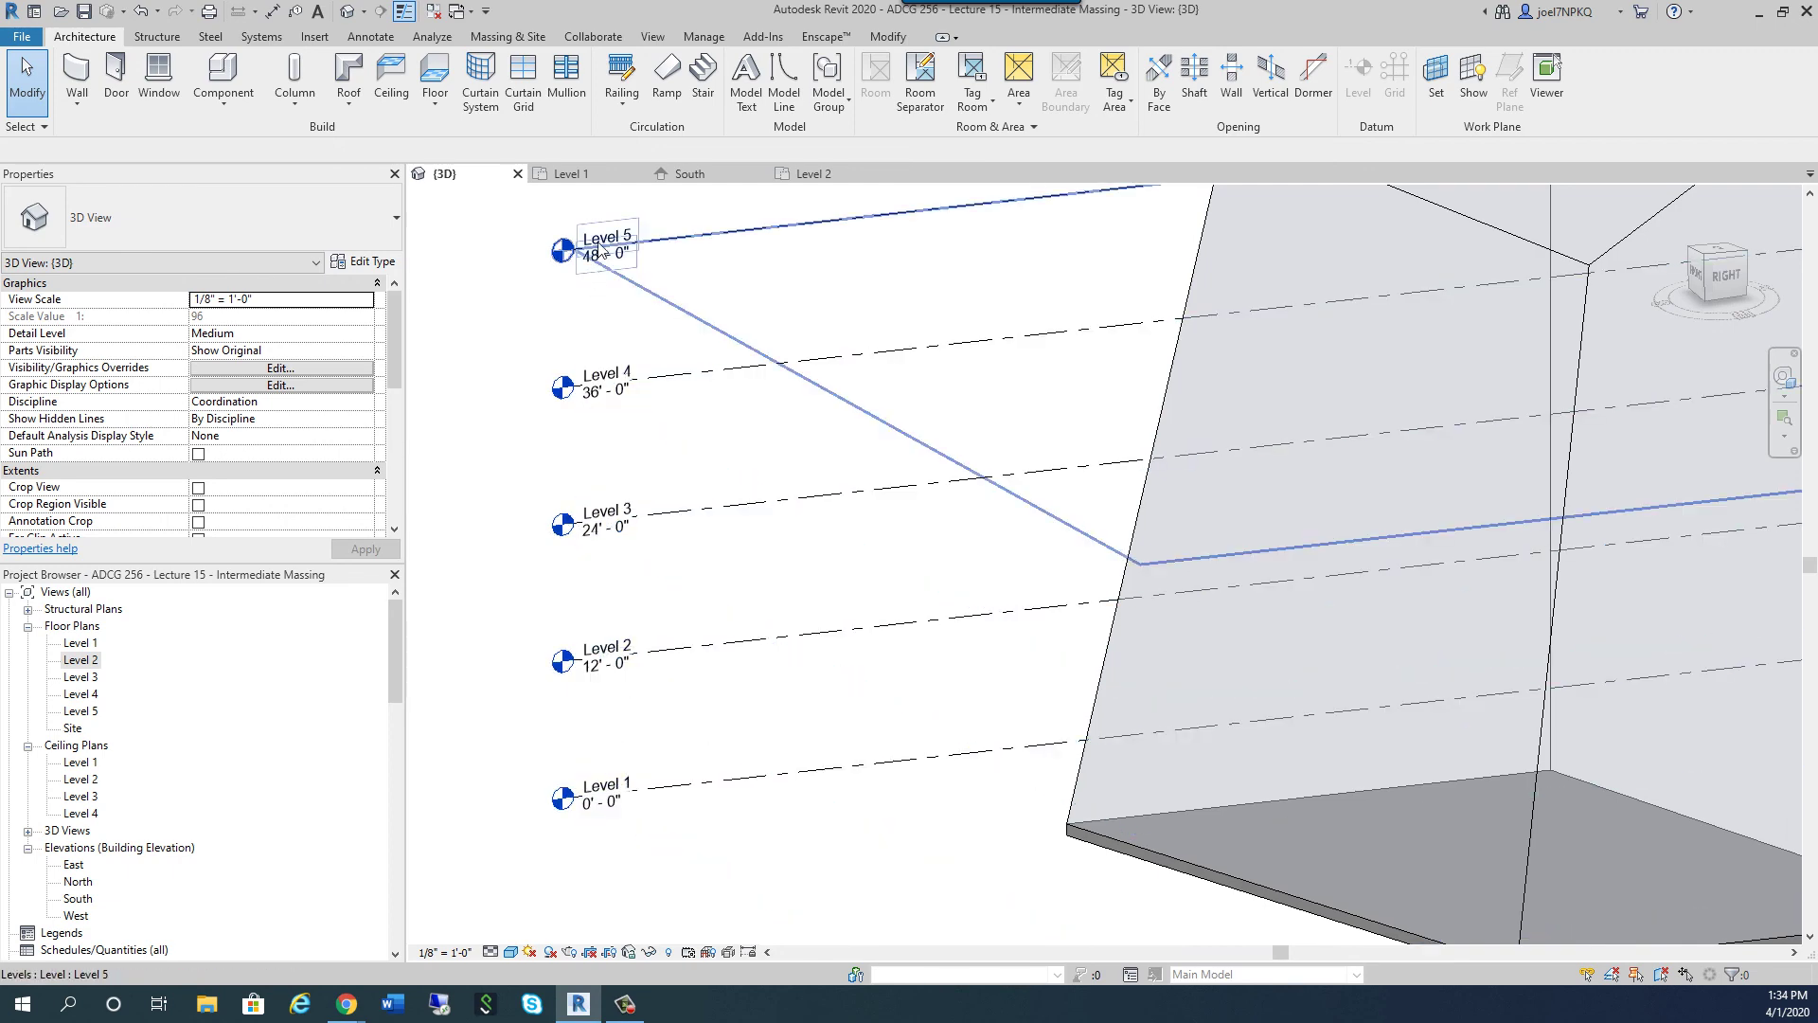
{"action": "scroll", "coordinate": [609, 568], "scroll_direction": "down", "scroll_amount": 4}
{"action": "middle_click_drag", "start_coordinate": [812, 779], "coordinate": [916, 740], "text": "shift"}
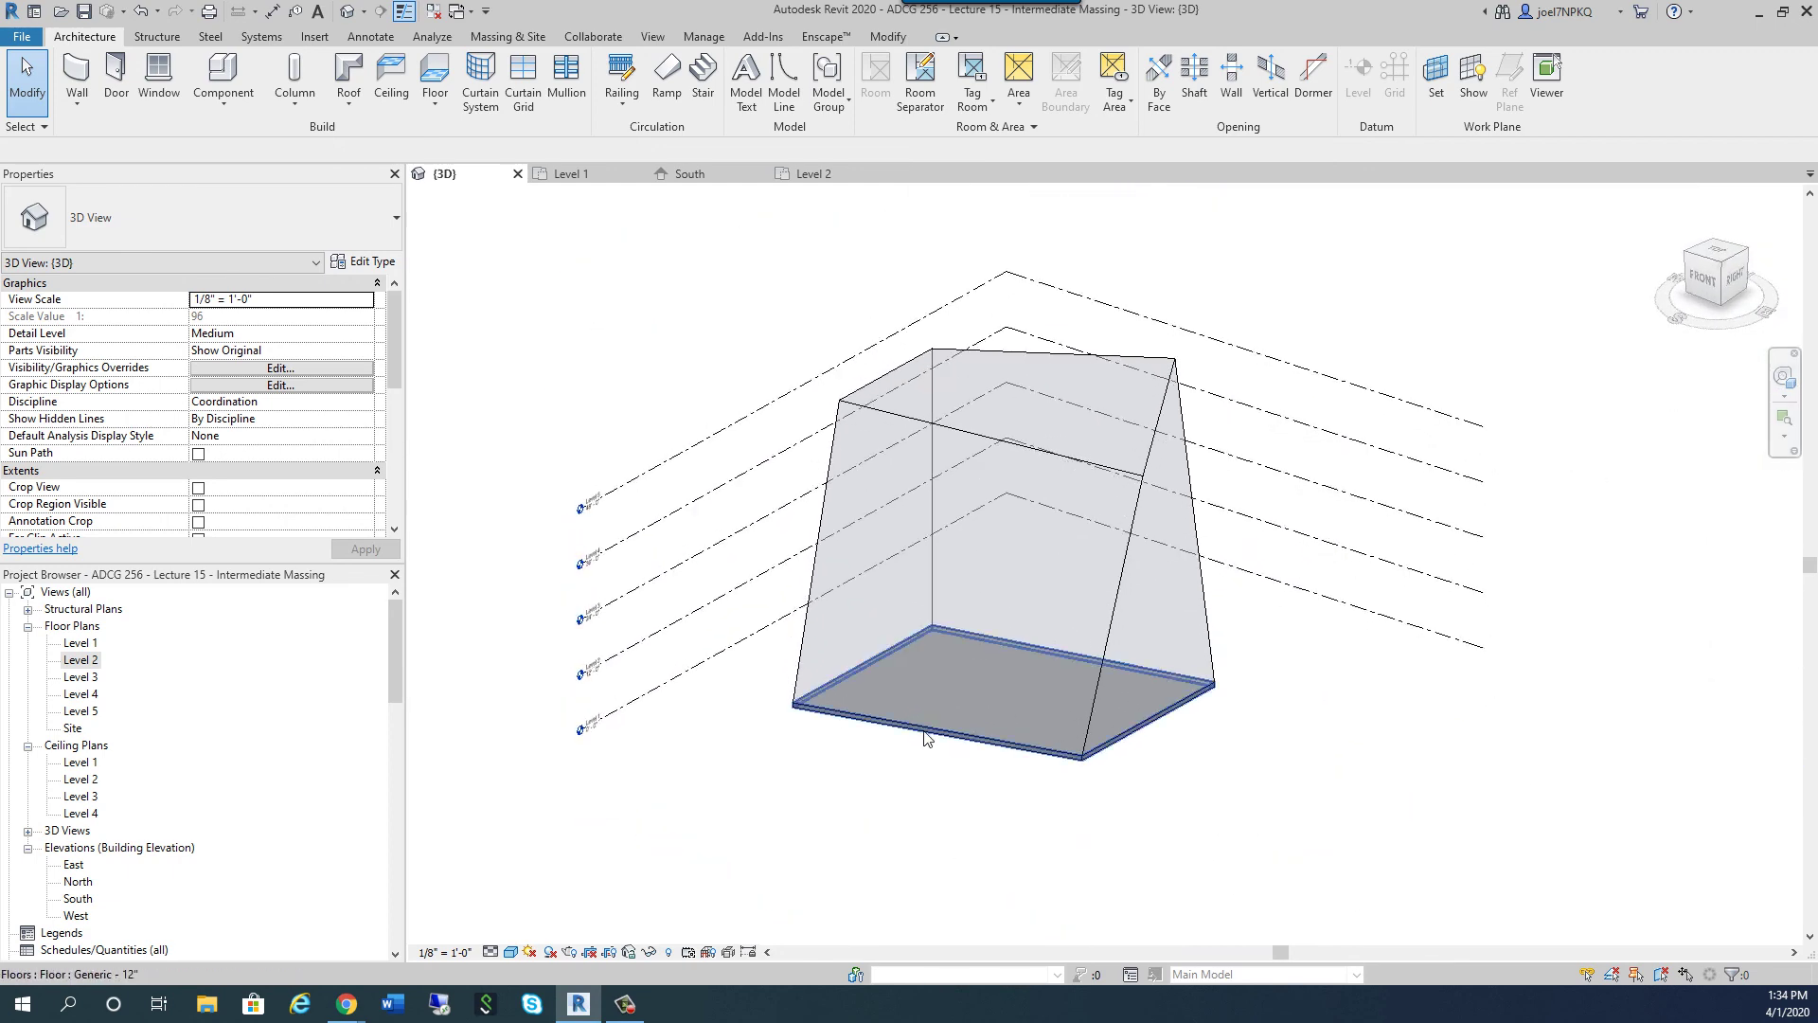
{"action": "left_click", "coordinate": [917, 742]}
{"action": "left_click", "coordinate": [878, 840]}
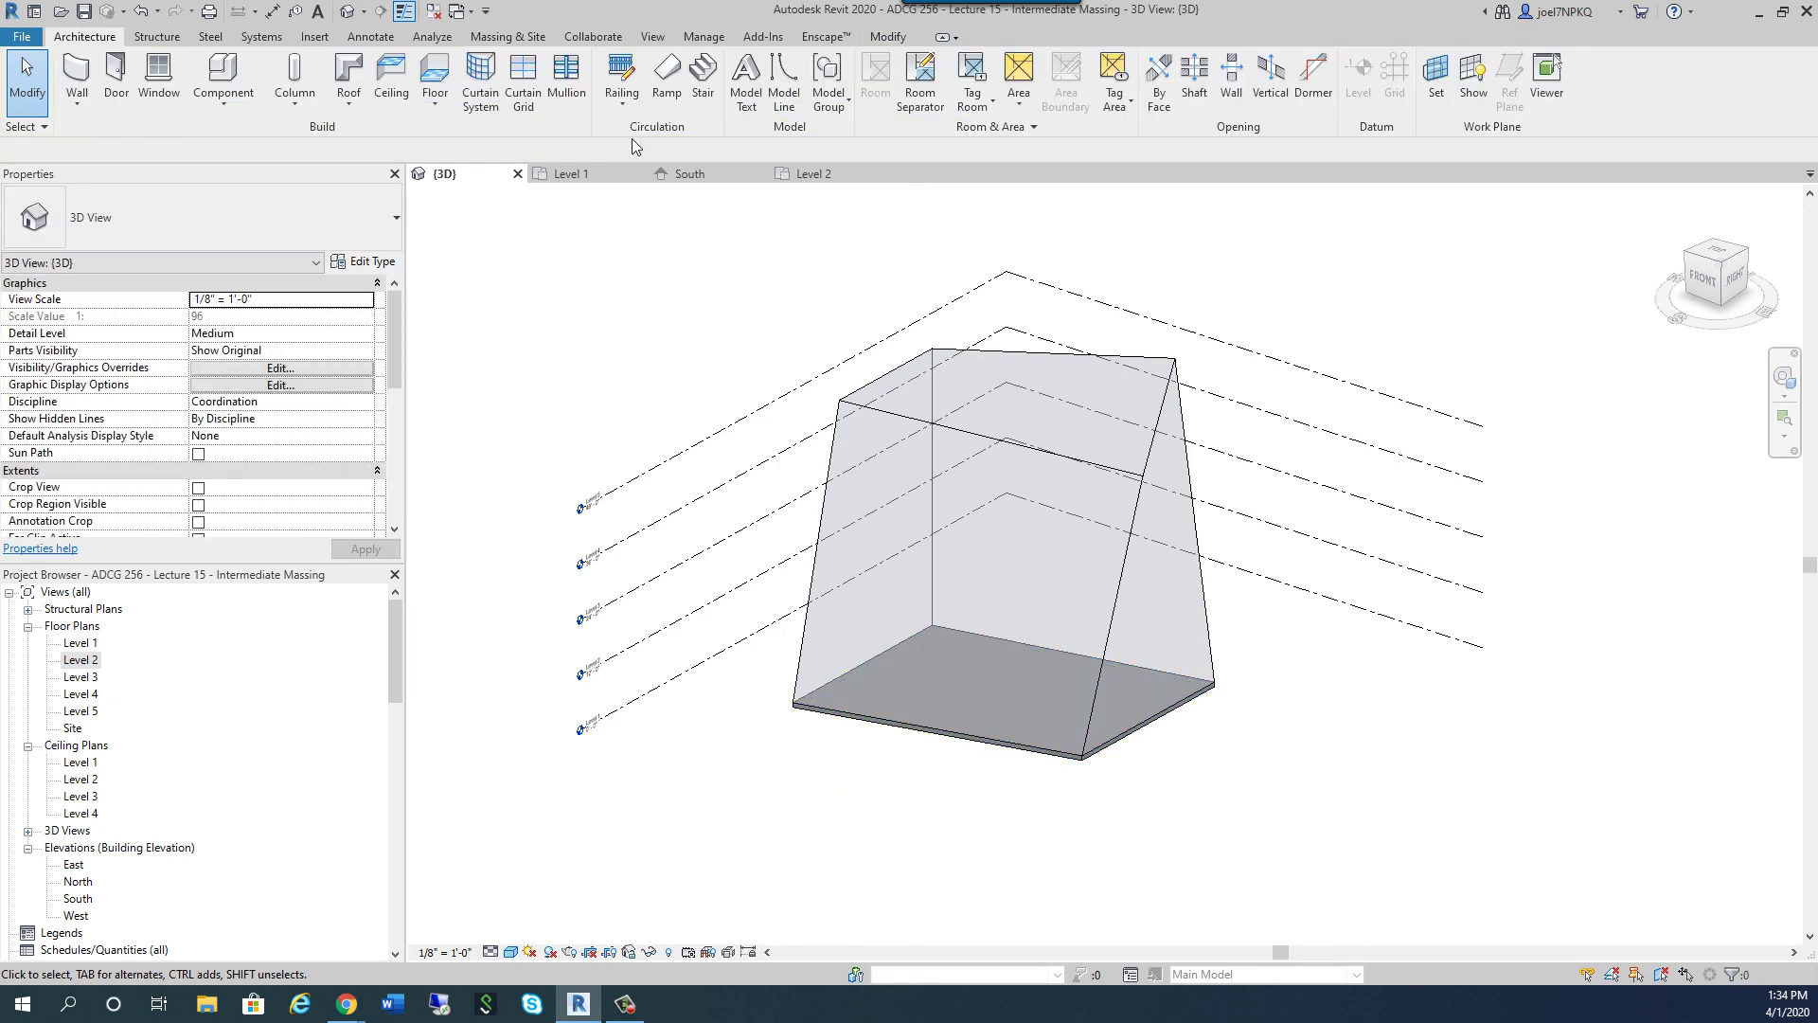
{"action": "left_click", "coordinate": [511, 36]}
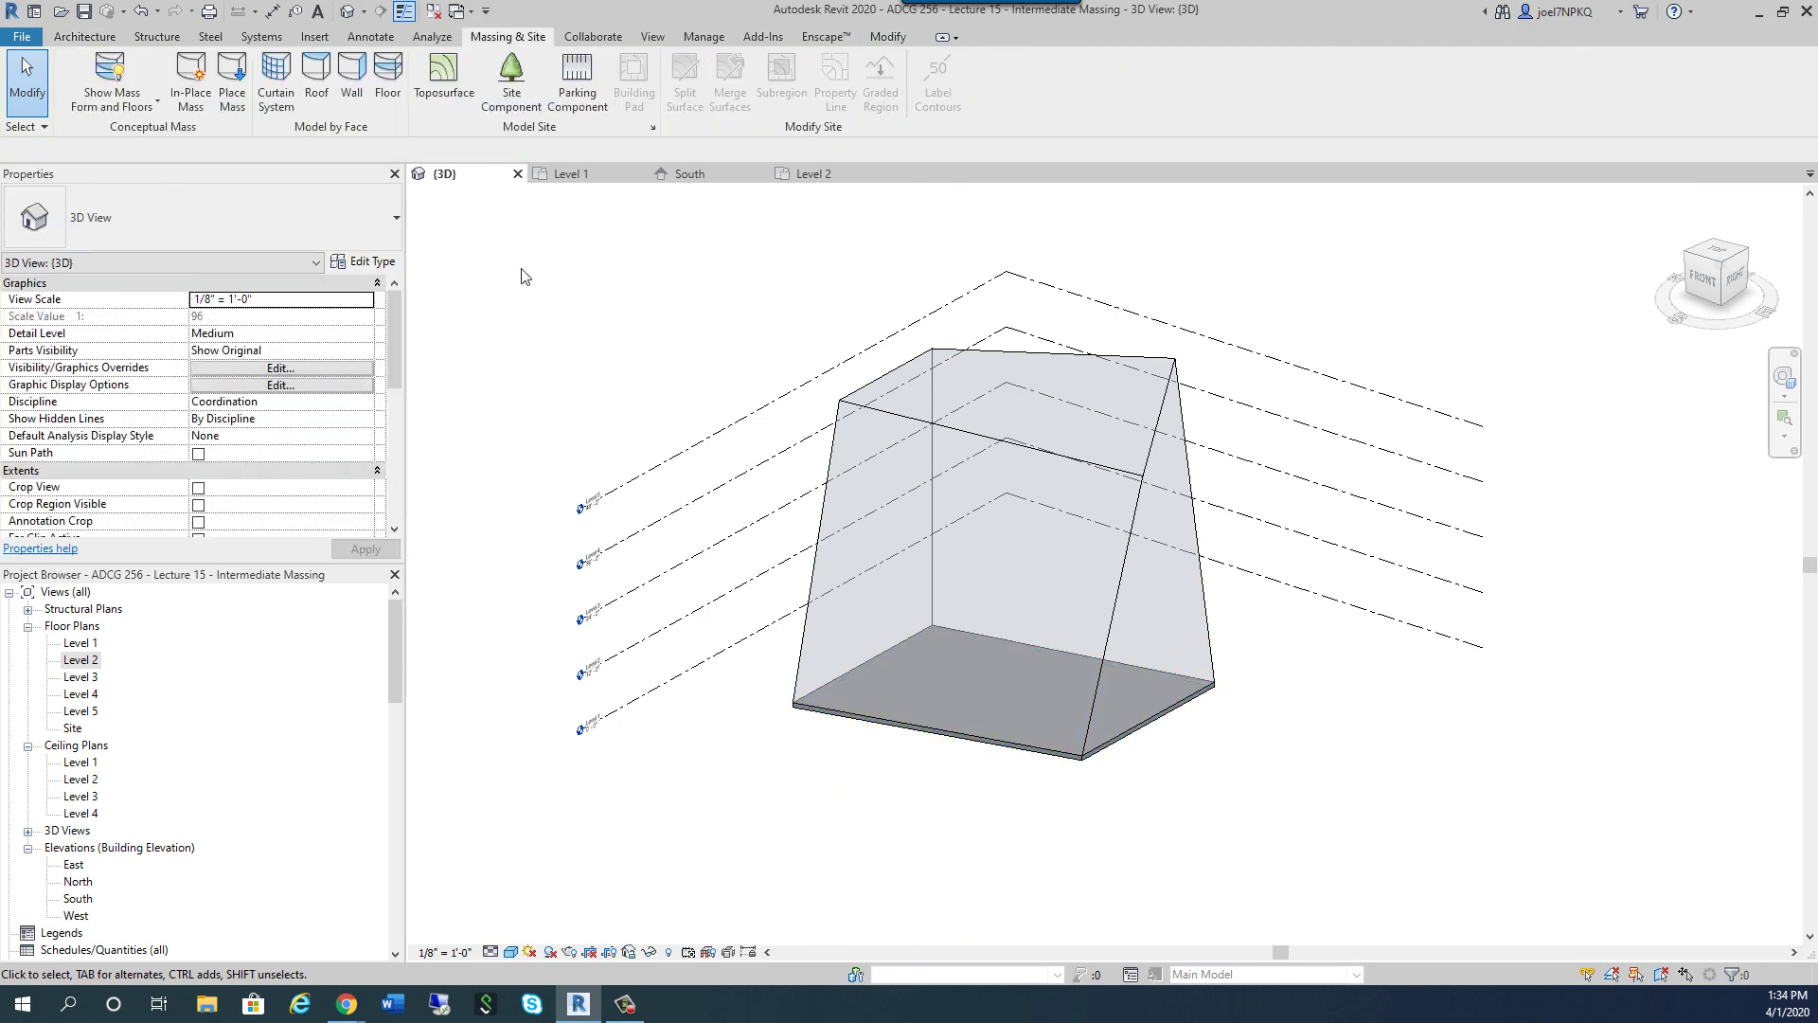